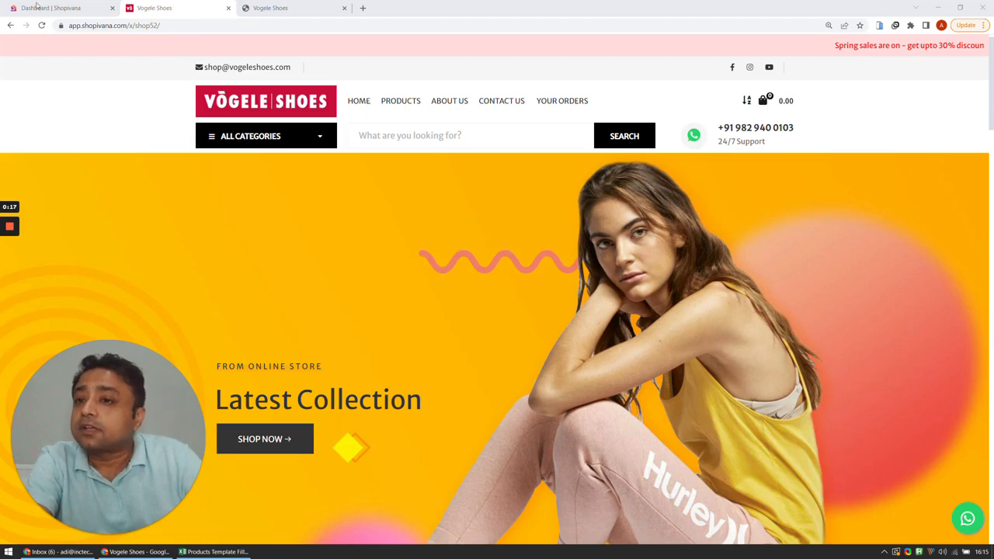
Open the User Experience section of the shop's settings in the Shopivana dashboard
{"action": "left_click", "coordinate": [37, 5]}
{"action": "scroll", "coordinate": [113, 267], "scroll_direction": "down", "scroll_amount": 5}
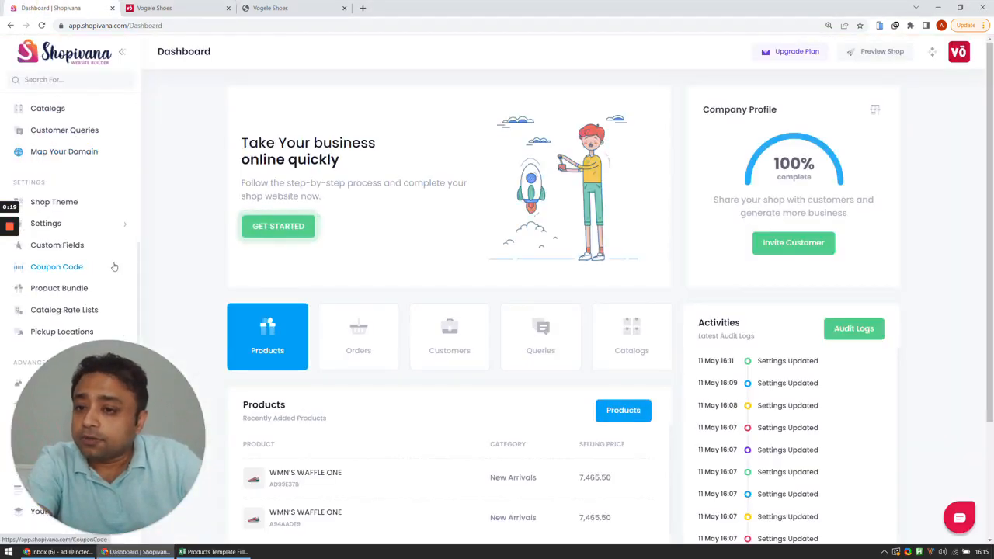
{"action": "left_click", "coordinate": [91, 223]}
{"action": "scroll", "coordinate": [90, 230], "scroll_direction": "down", "scroll_amount": 2}
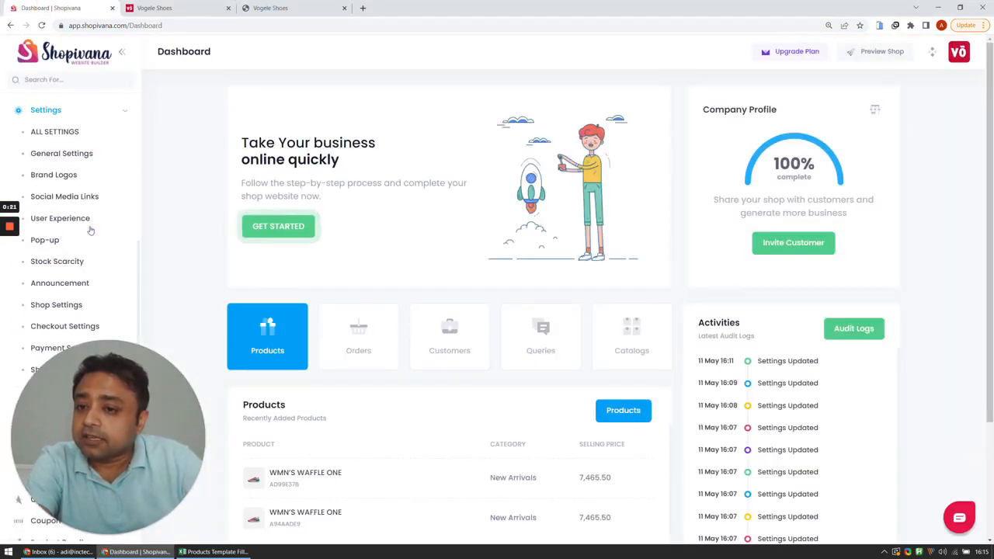
{"action": "left_click", "coordinate": [81, 220]}
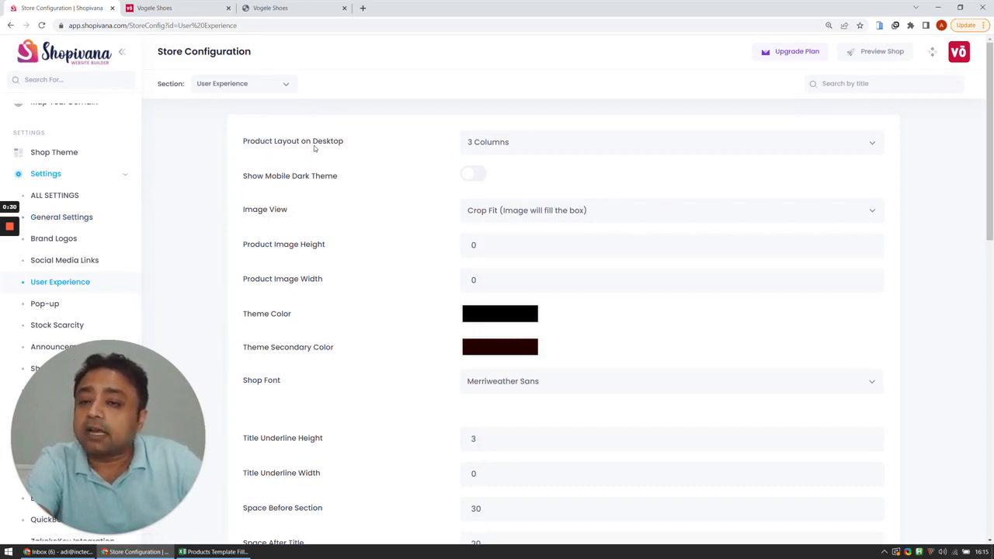
Examine the product grid layout on the storefront's home page and its Products page
{"action": "left_click", "coordinate": [141, 6]}
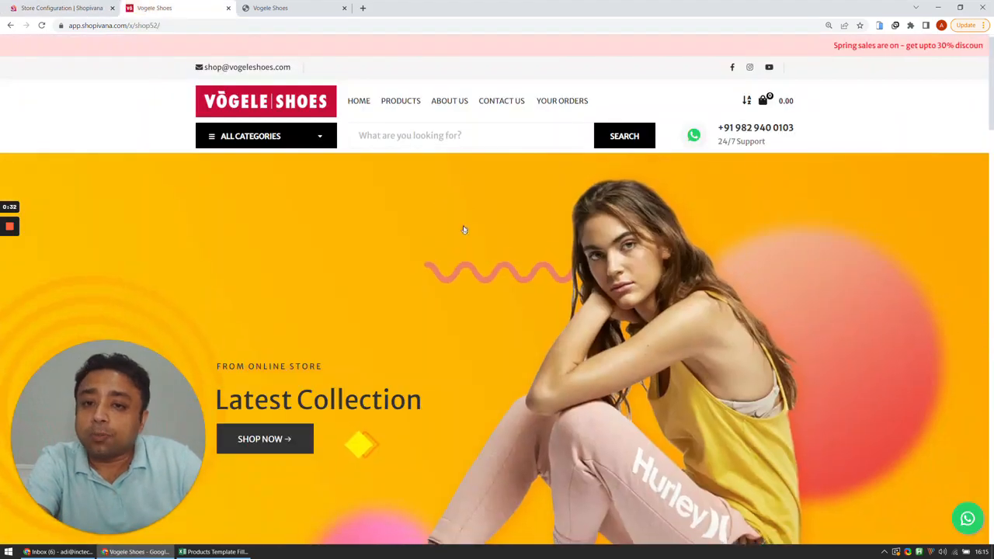
{"action": "scroll", "coordinate": [464, 229], "scroll_direction": "down", "scroll_amount": 6}
{"action": "scroll", "coordinate": [464, 231], "scroll_direction": "down", "scroll_amount": 10}
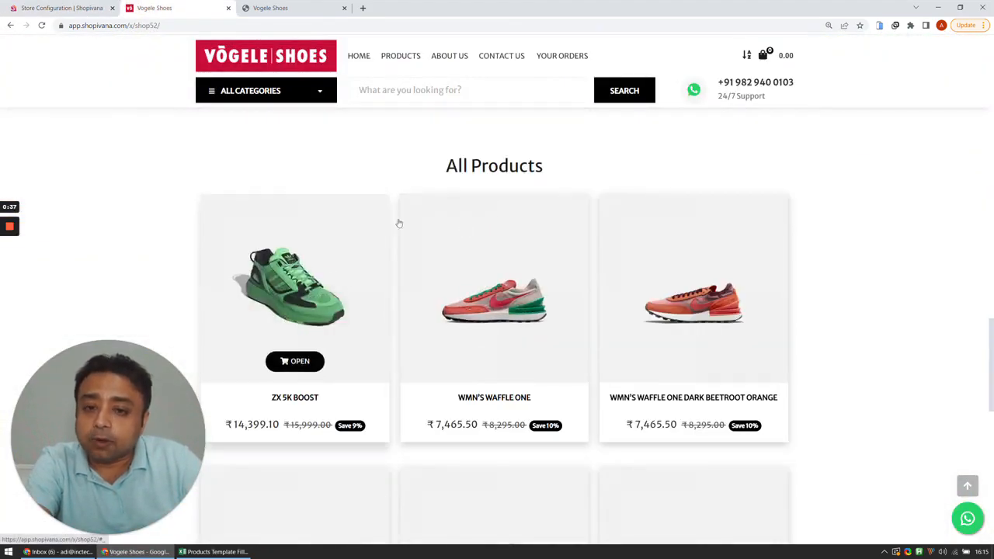
{"action": "left_click", "coordinate": [415, 58]}
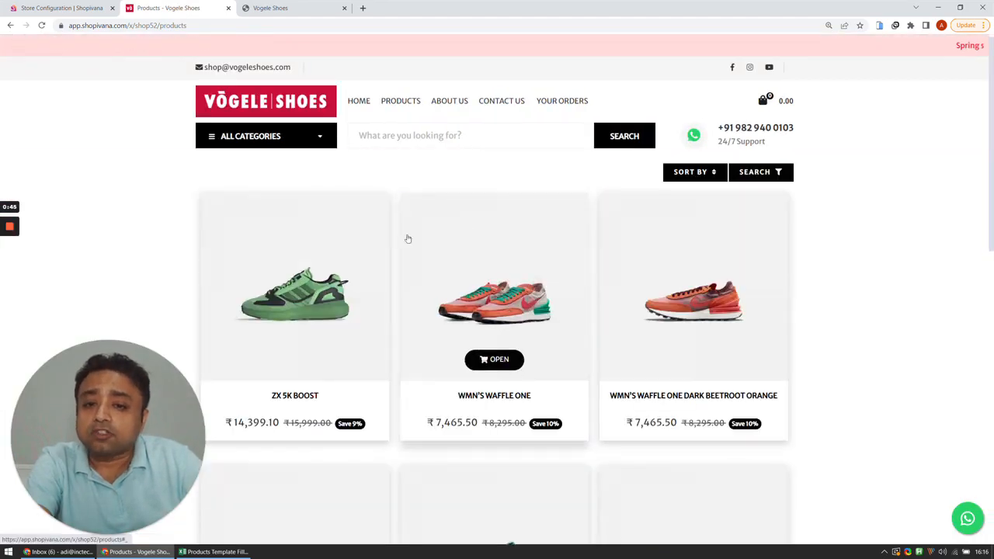
Set Product Layout on Desktop to 4 Columns and check the reloaded products page of the storefront
{"action": "left_click", "coordinate": [78, 8]}
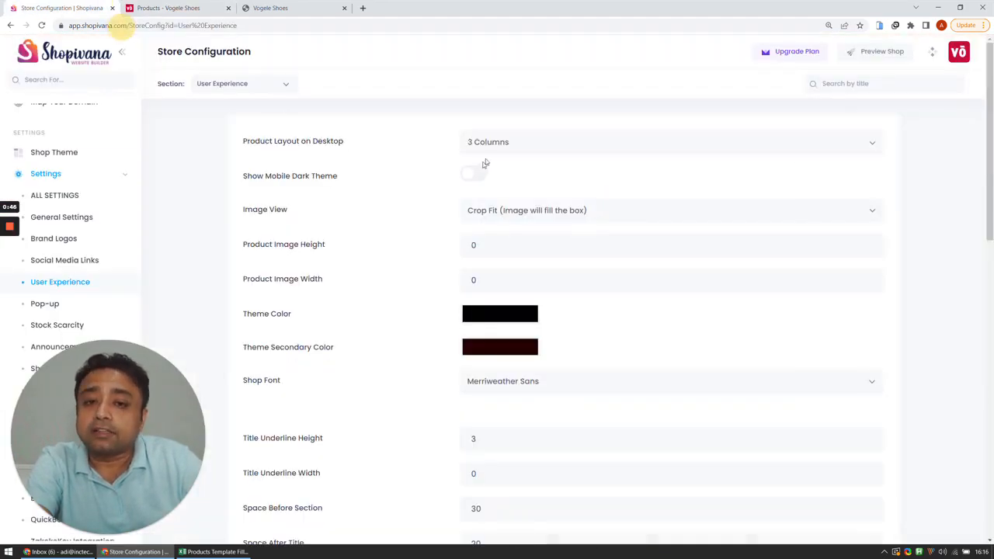
{"action": "left_click", "coordinate": [492, 140]}
{"action": "left_click", "coordinate": [482, 223]}
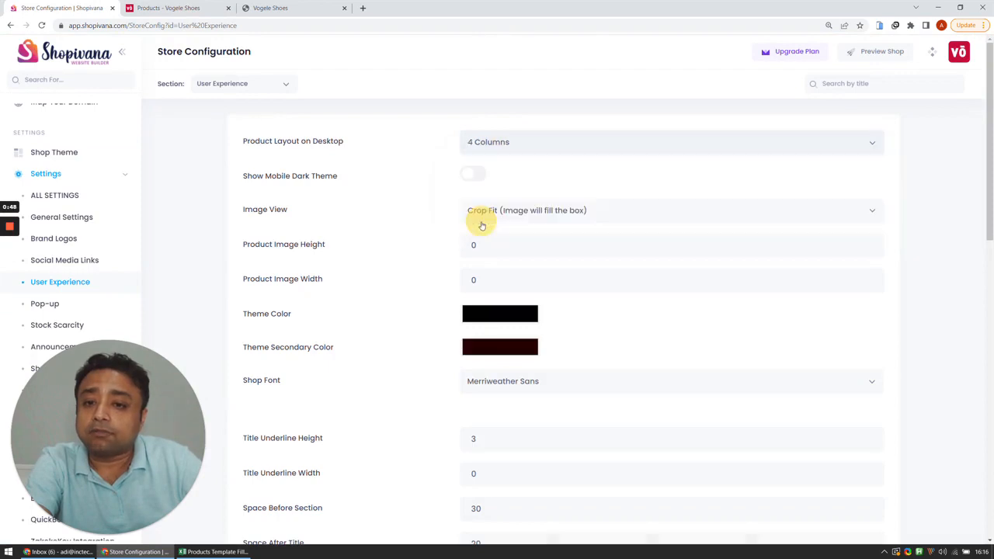
{"action": "left_click", "coordinate": [166, 7]}
{"action": "left_click", "coordinate": [41, 26]}
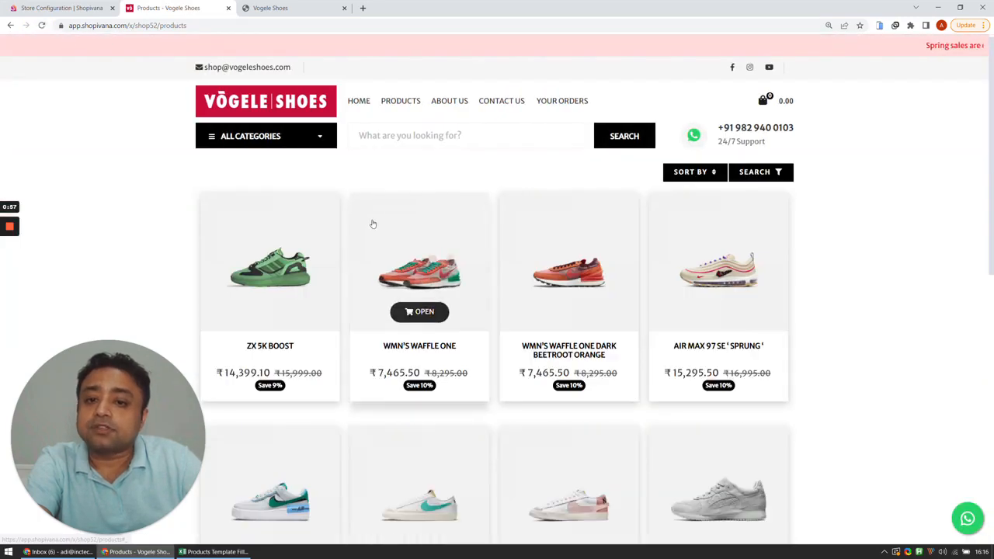
{"action": "scroll", "coordinate": [827, 256], "scroll_direction": "down", "scroll_amount": 2}
{"action": "scroll", "coordinate": [829, 256], "scroll_direction": "up", "scroll_amount": 2}
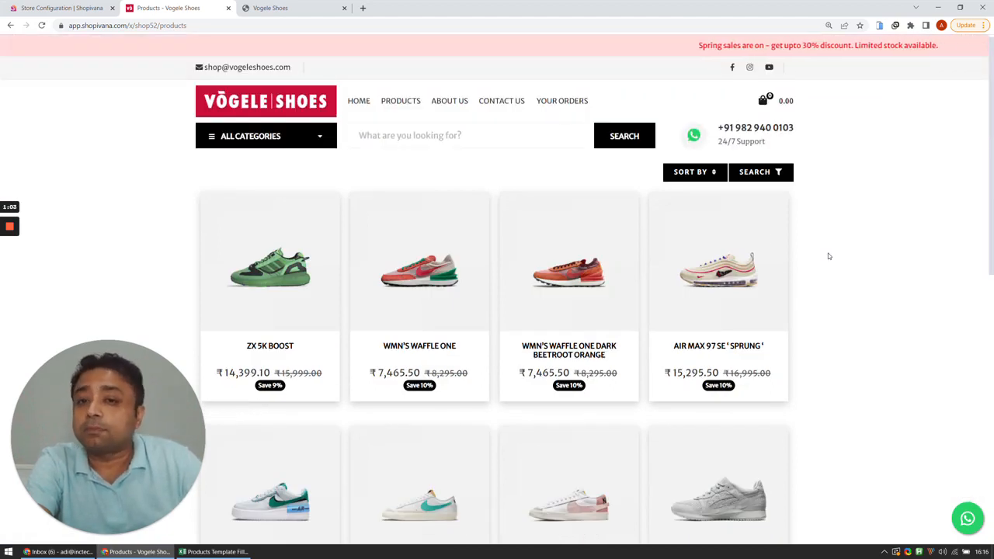
Review the Image View options in the User Experience settings and the product images on the storefront
{"action": "left_click", "coordinate": [40, 4]}
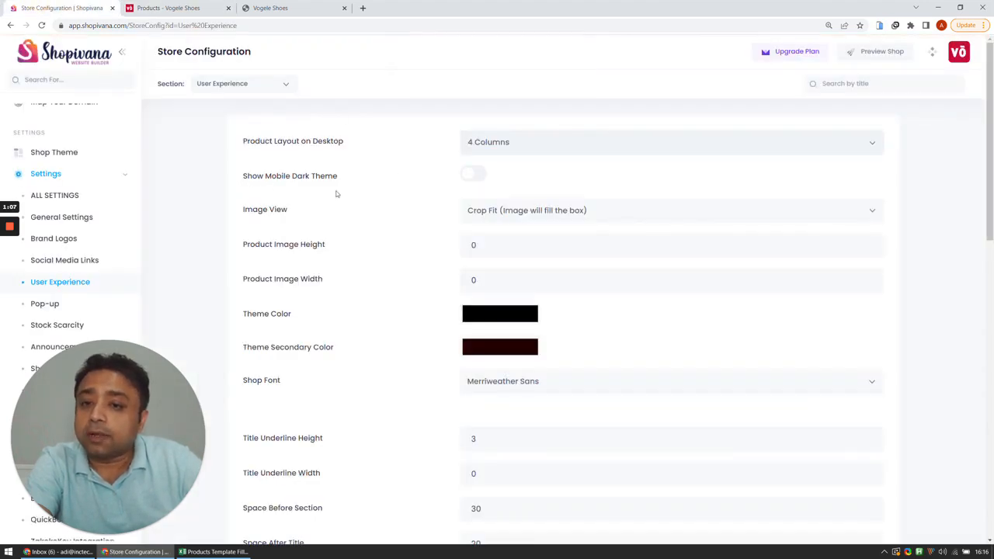
{"action": "scroll", "coordinate": [336, 193], "scroll_direction": "down", "scroll_amount": 2}
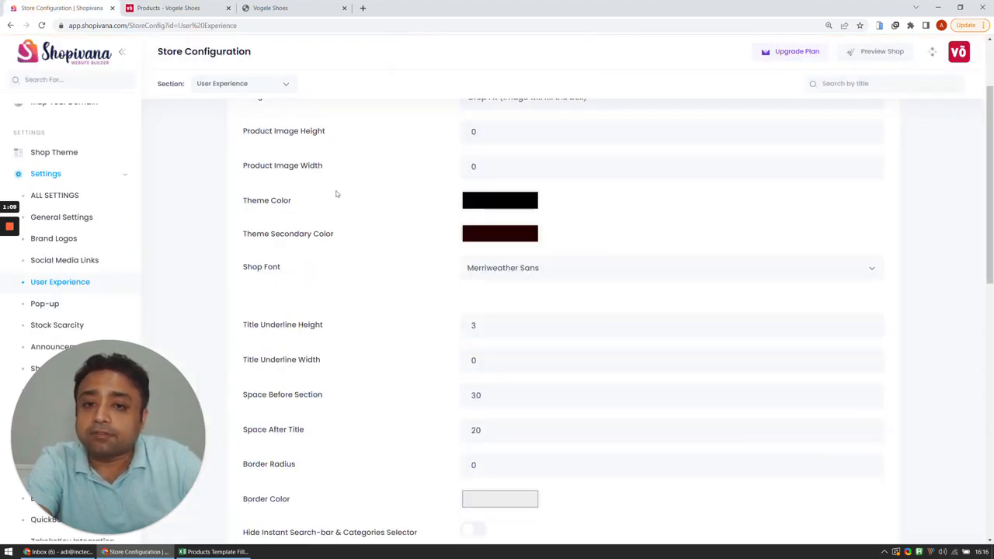
{"action": "scroll", "coordinate": [336, 194], "scroll_direction": "up", "scroll_amount": 2}
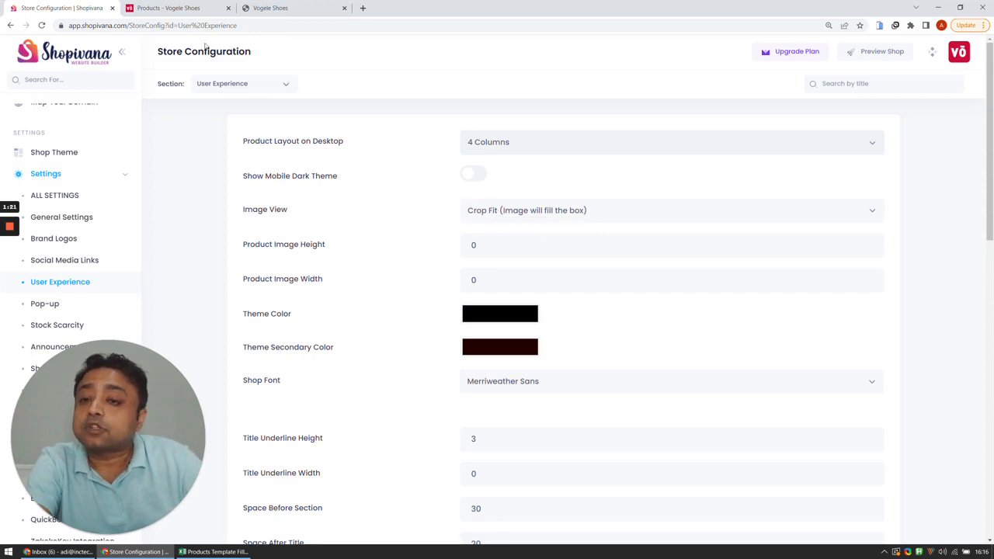
{"action": "left_click", "coordinate": [152, 8]}
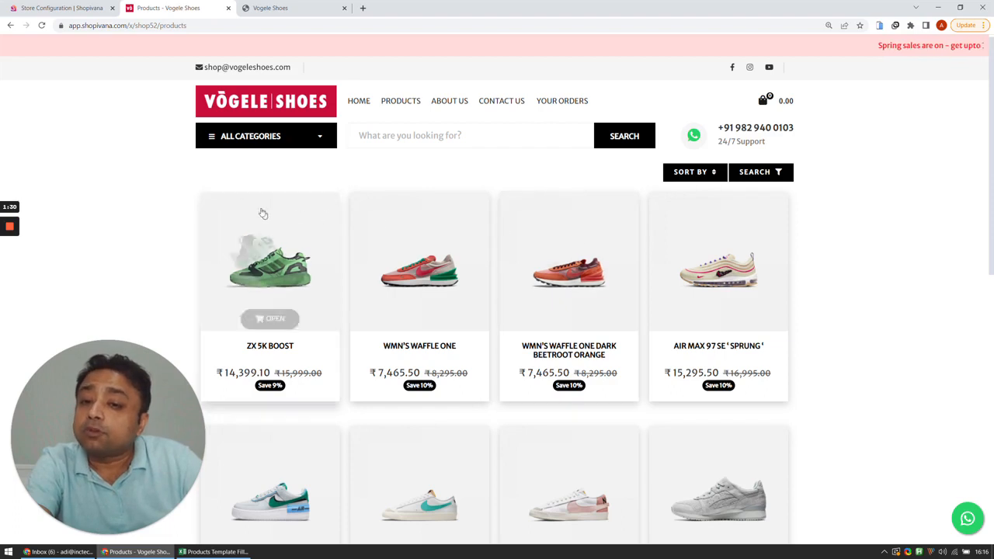
{"action": "left_click", "coordinate": [71, 7]}
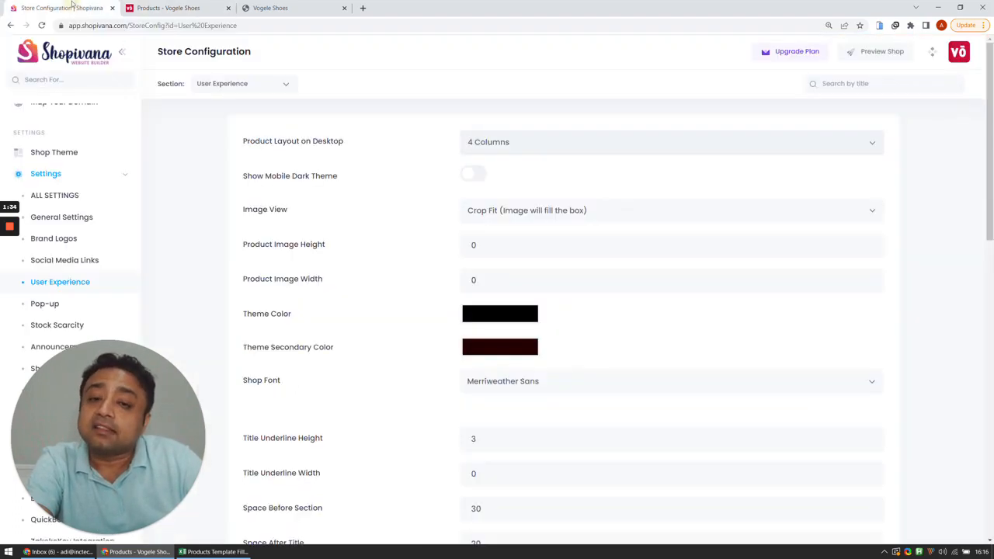
{"action": "left_click", "coordinate": [488, 220]}
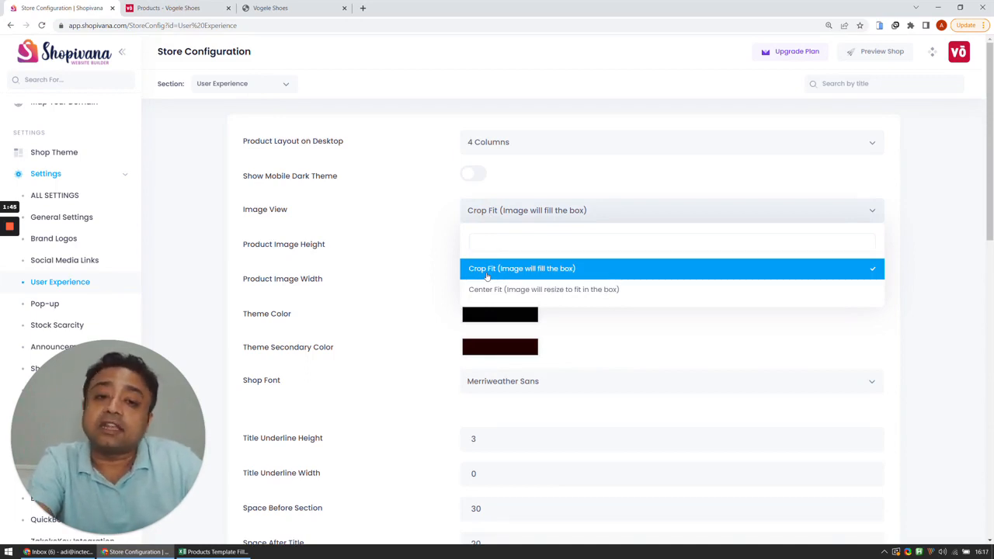
{"action": "left_click", "coordinate": [409, 233]}
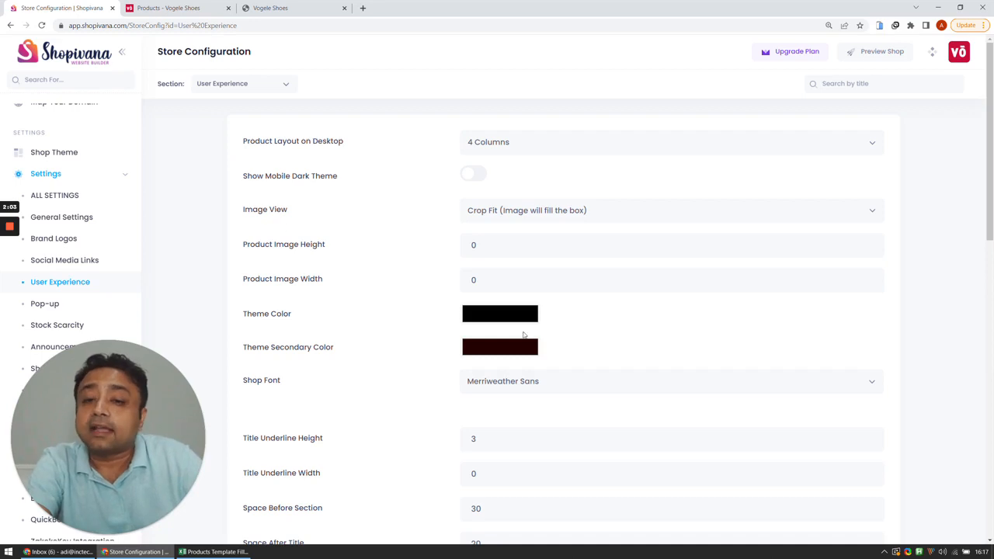
Set the Product Image Height to 1500 and Width to 1000, and reload the storefront's products page
{"action": "double_click", "coordinate": [550, 250]}
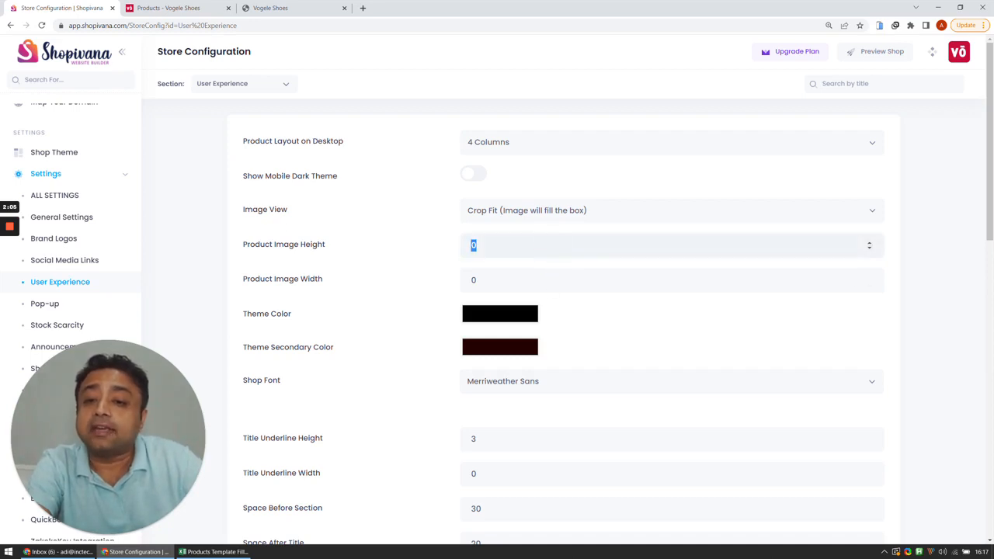
{"action": "type", "text": "1500"}
{"action": "key", "text": "Tab"}
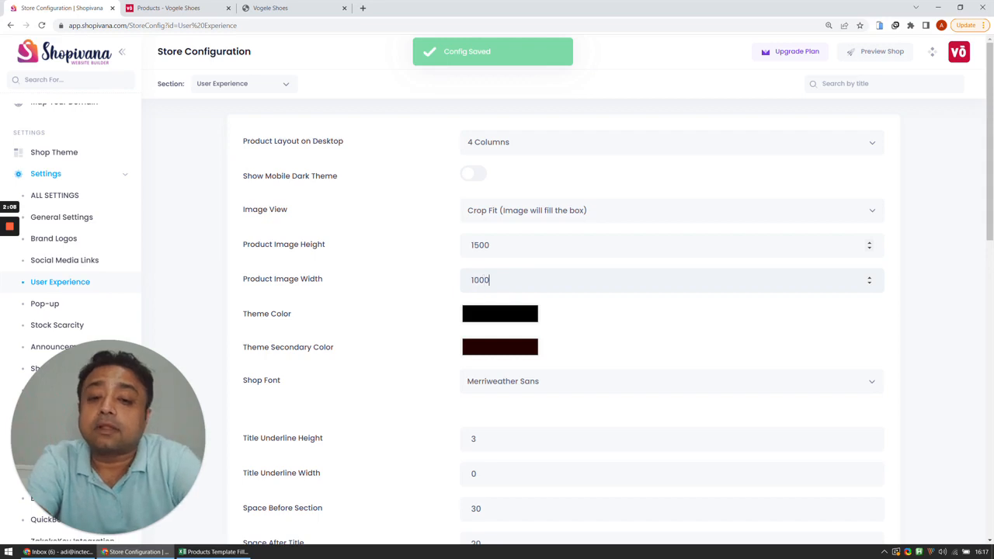
{"action": "key", "text": "Tab"}
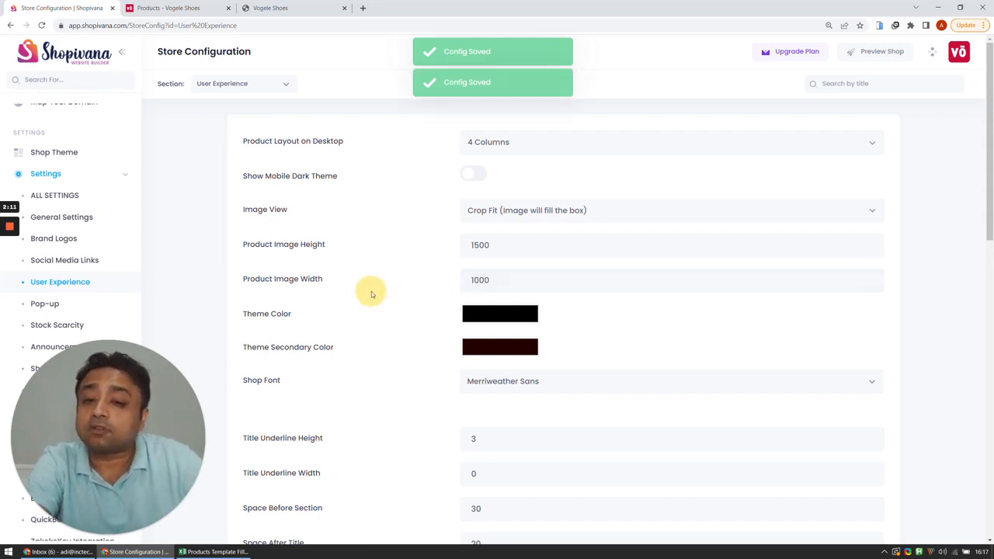
{"action": "left_click", "coordinate": [170, 8]}
{"action": "left_click", "coordinate": [41, 26]}
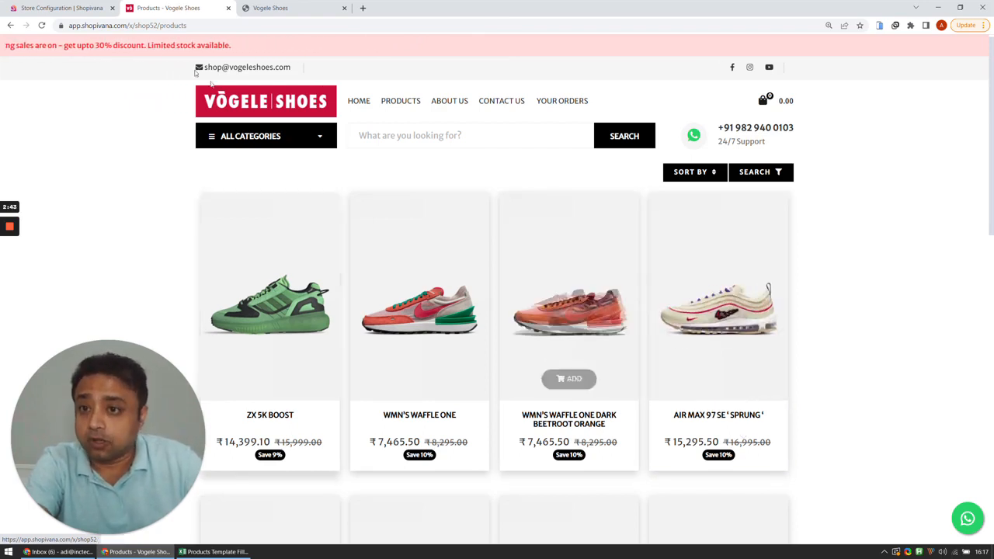
Set the Product Image Height to 1000 and Width to 1500, and reload the storefront's products page
{"action": "left_click", "coordinate": [78, 7]}
{"action": "double_click", "coordinate": [569, 245]}
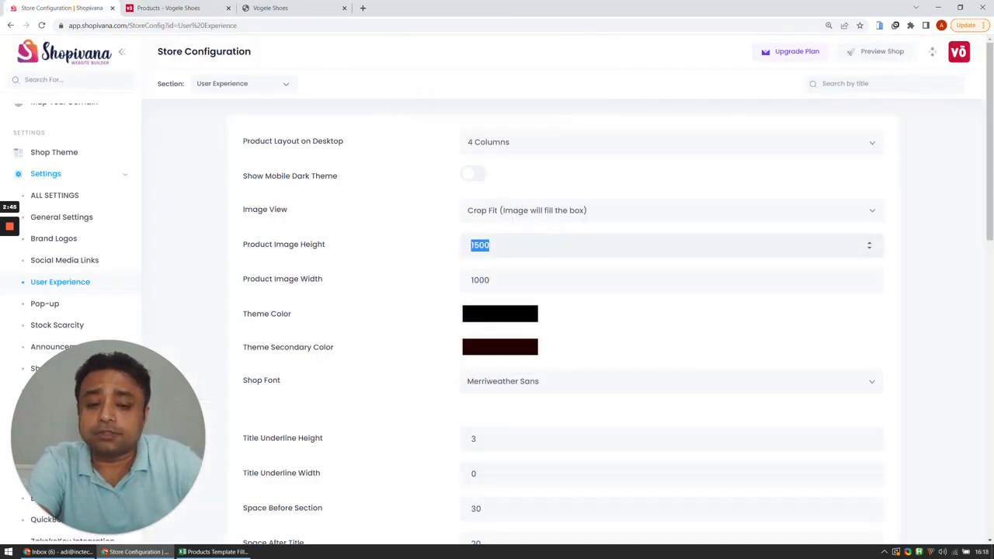
{"action": "type", "text": "100"}
{"action": "type", "text": "150"}
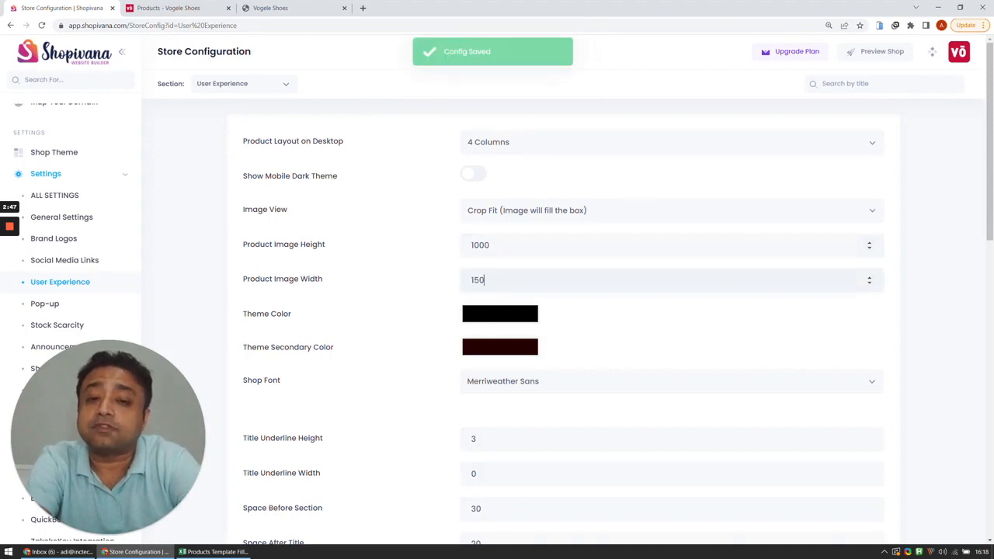
{"action": "type", "text": "0"}
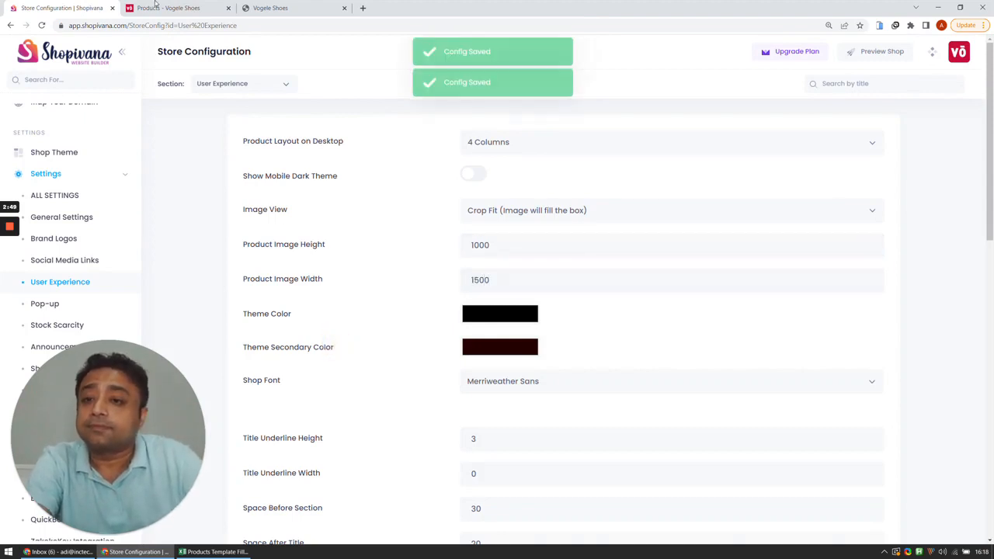
{"action": "left_click", "coordinate": [156, 8]}
{"action": "left_click", "coordinate": [41, 25]}
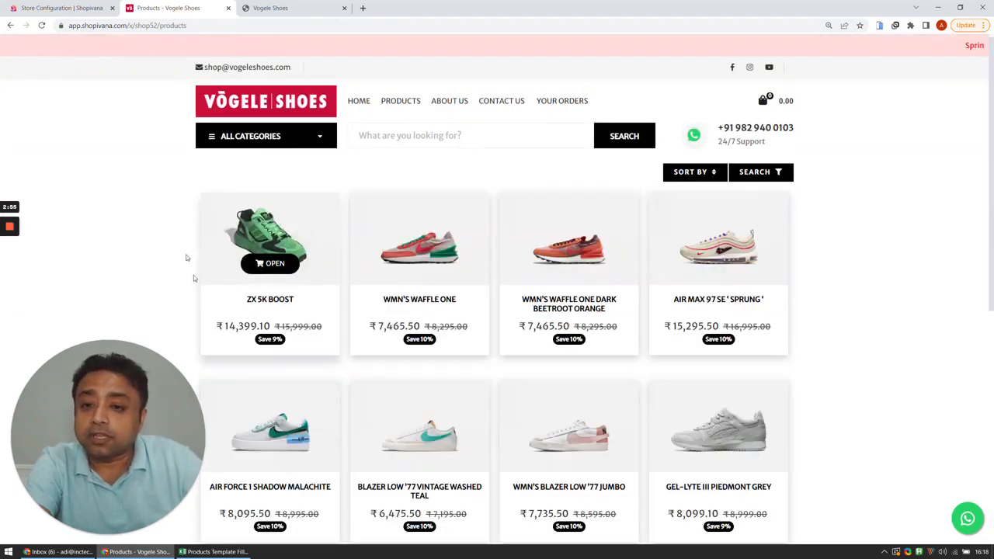
Look over the theme color settings and examine the storefront's products page from start to end
{"action": "left_click", "coordinate": [68, 7]}
{"action": "scroll", "coordinate": [317, 333], "scroll_direction": "down", "scroll_amount": 1}
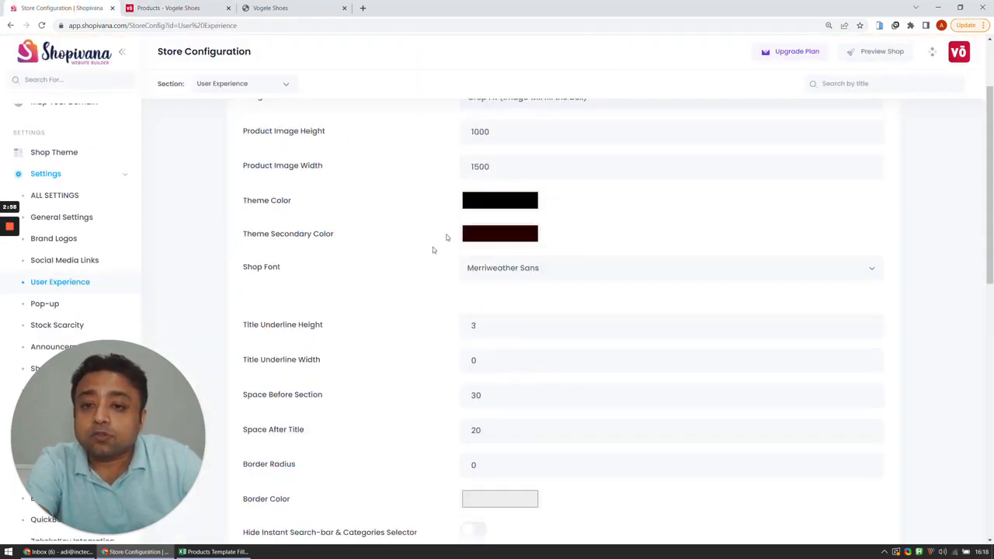
{"action": "left_click", "coordinate": [180, 7]}
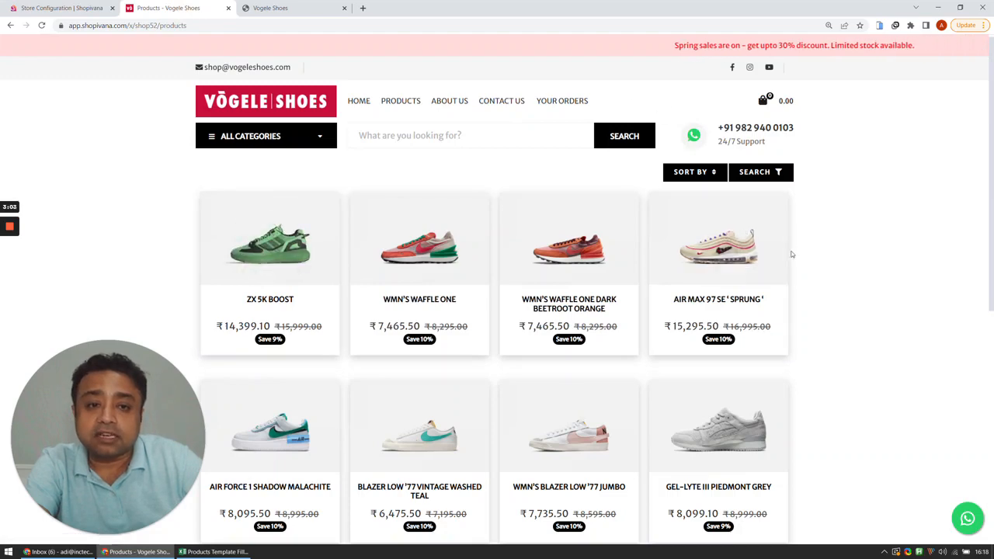
{"action": "scroll", "coordinate": [793, 263], "scroll_direction": "down", "scroll_amount": 5}
{"action": "scroll", "coordinate": [739, 429], "scroll_direction": "up", "scroll_amount": 5}
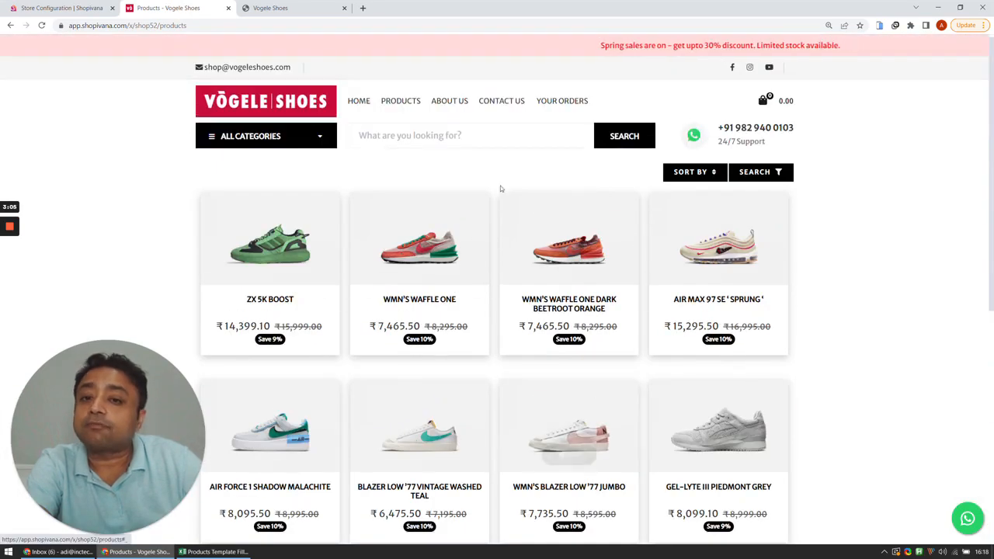
Change the Theme Color to a bright green in the User Experience settings
{"action": "left_click", "coordinate": [111, 6]}
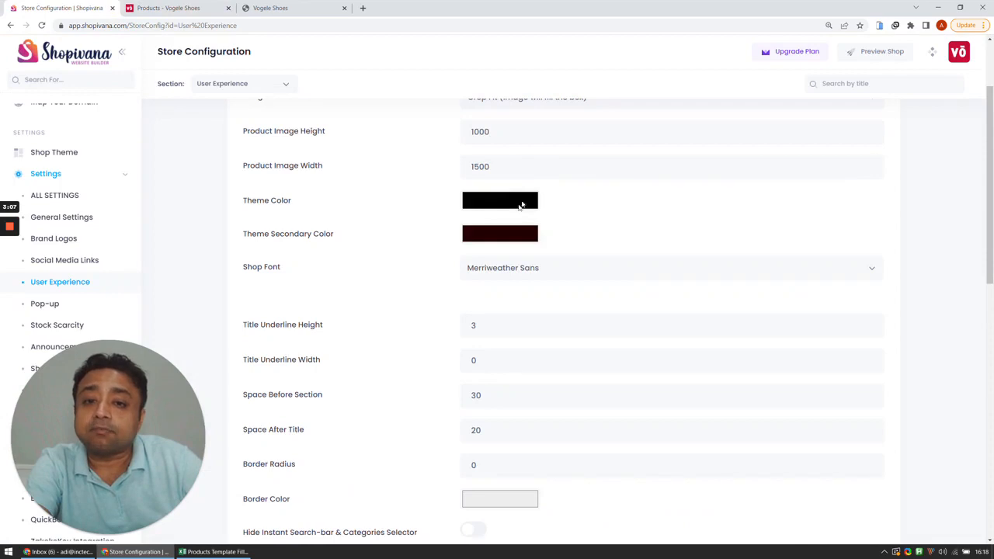
{"action": "left_click", "coordinate": [521, 205]}
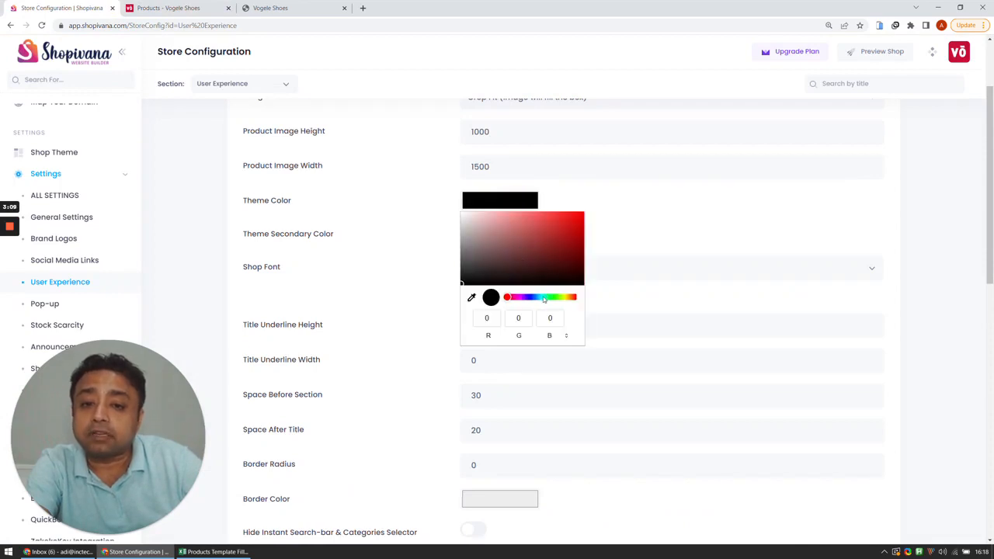
{"action": "left_click", "coordinate": [550, 299]}
{"action": "left_click_drag", "start_coordinate": [553, 276], "coordinate": [595, 239]}
{"action": "left_click", "coordinate": [643, 216]}
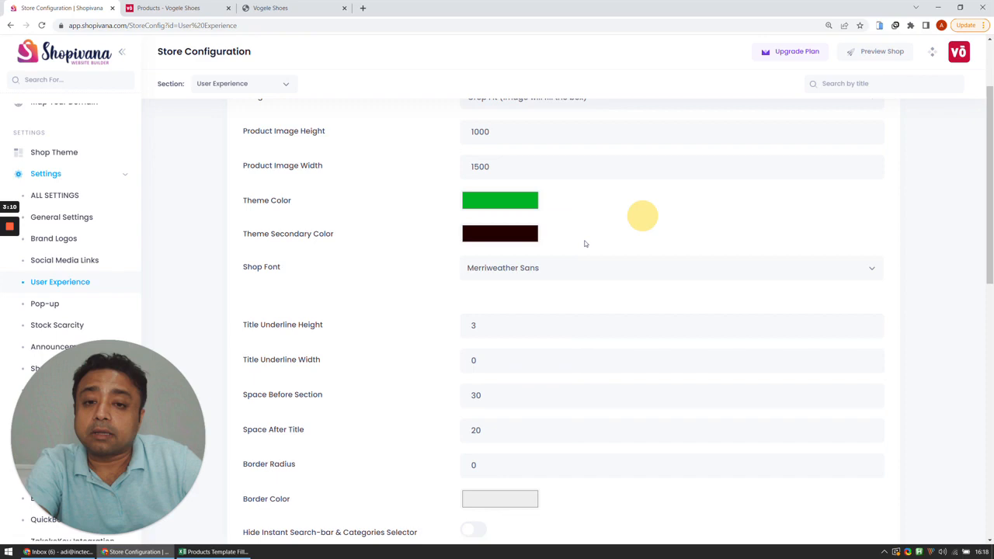
Change the Theme Secondary Color to a darker green and reload the storefront's products page
{"action": "left_click", "coordinate": [520, 234]}
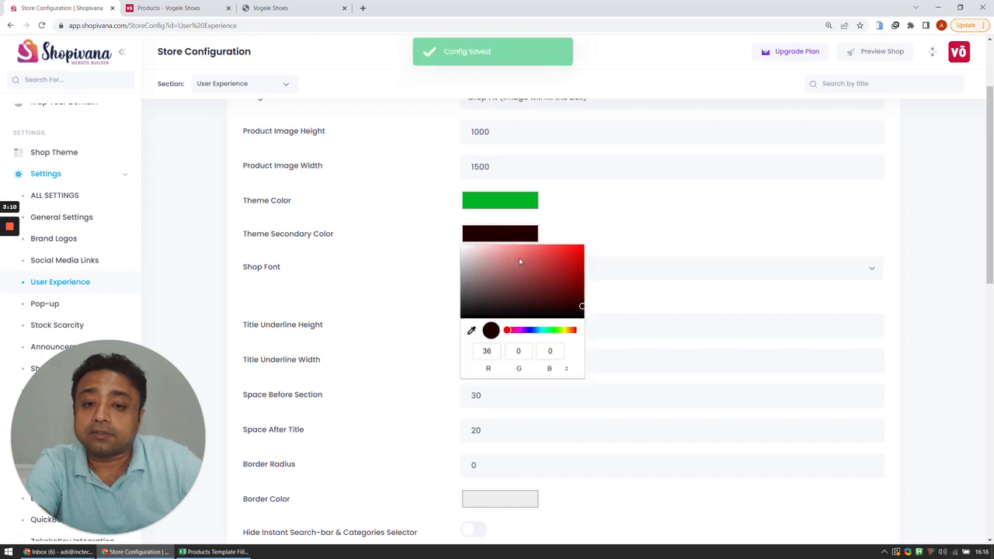
{"action": "left_click", "coordinate": [552, 332]}
{"action": "left_click", "coordinate": [580, 281]}
{"action": "left_click", "coordinate": [632, 232]}
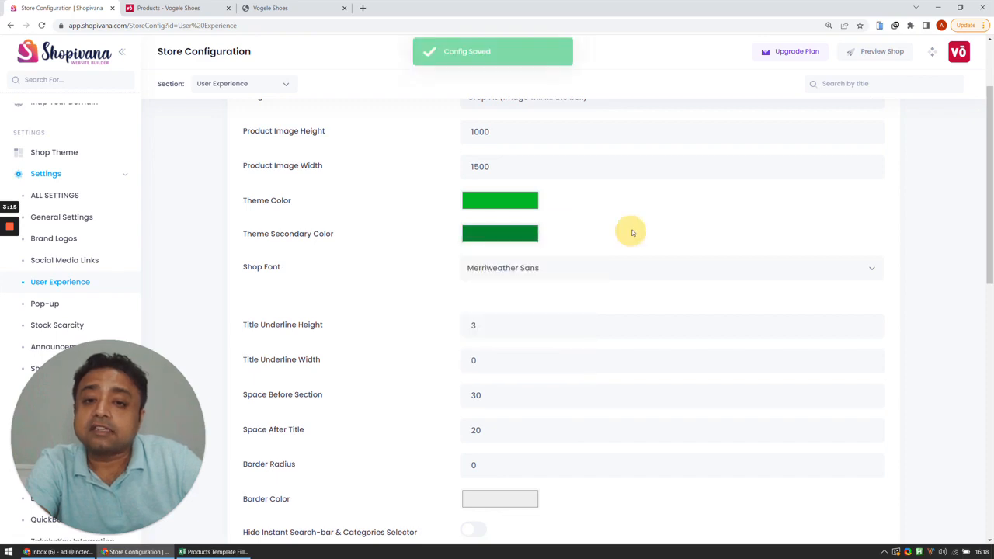
{"action": "key", "text": "ctrl+Tab"}
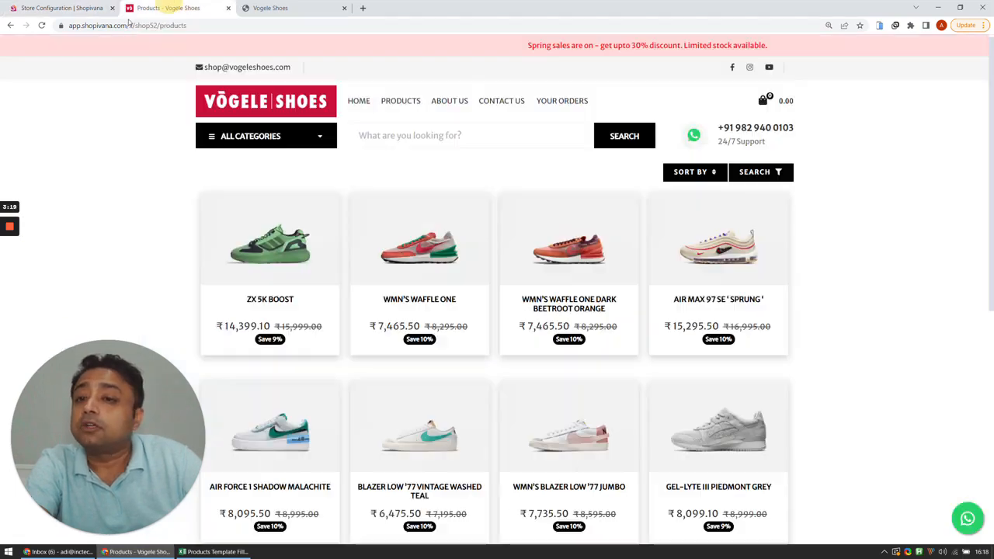
{"action": "key", "text": "F5"}
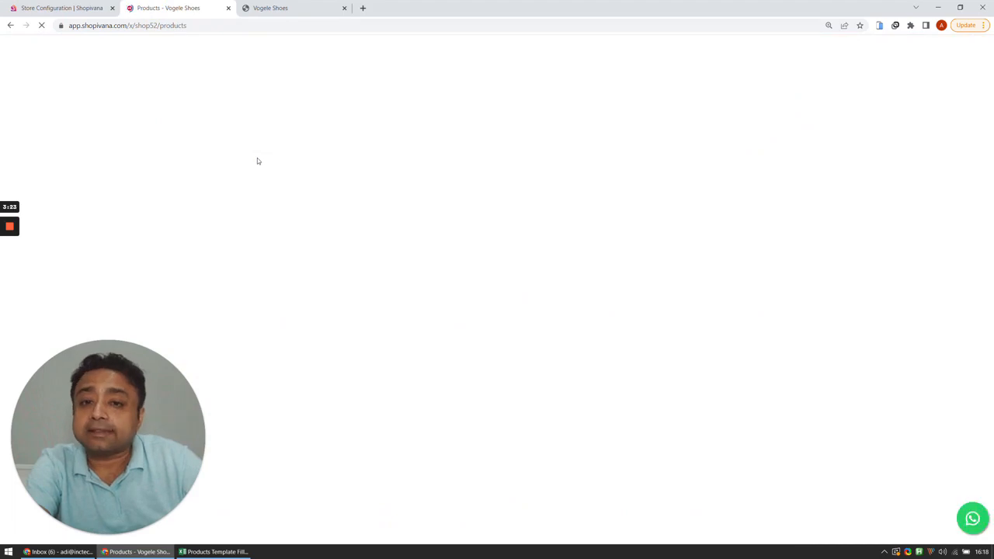
Examine the green theme colors on the storefront's products page down to the footer
{"action": "scroll", "coordinate": [472, 261], "scroll_direction": "down", "scroll_amount": 5}
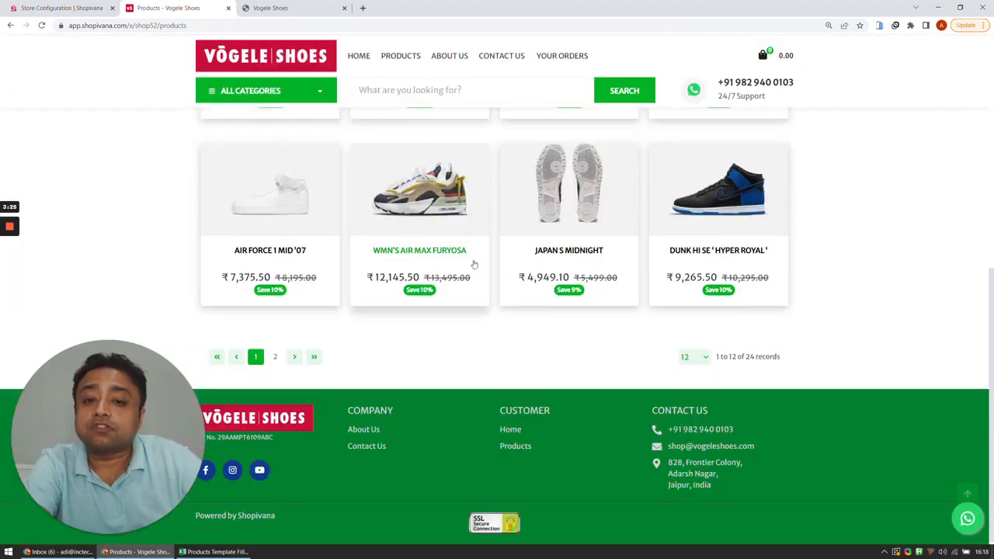
{"action": "scroll", "coordinate": [472, 261], "scroll_direction": "up", "scroll_amount": 5}
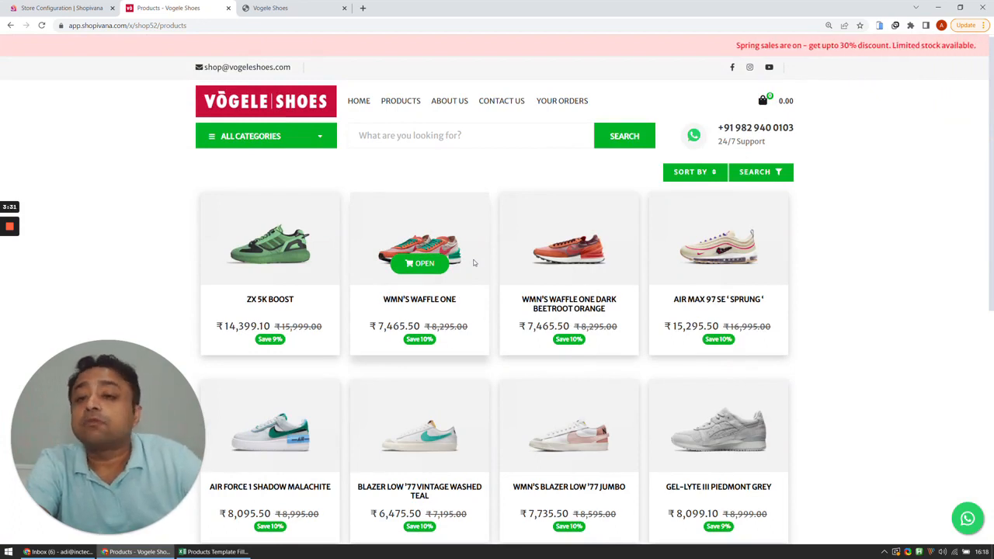
Change the Theme Color to black and the Theme Secondary Color to a very dark green in the User Experience settings
{"action": "left_click", "coordinate": [116, 4]}
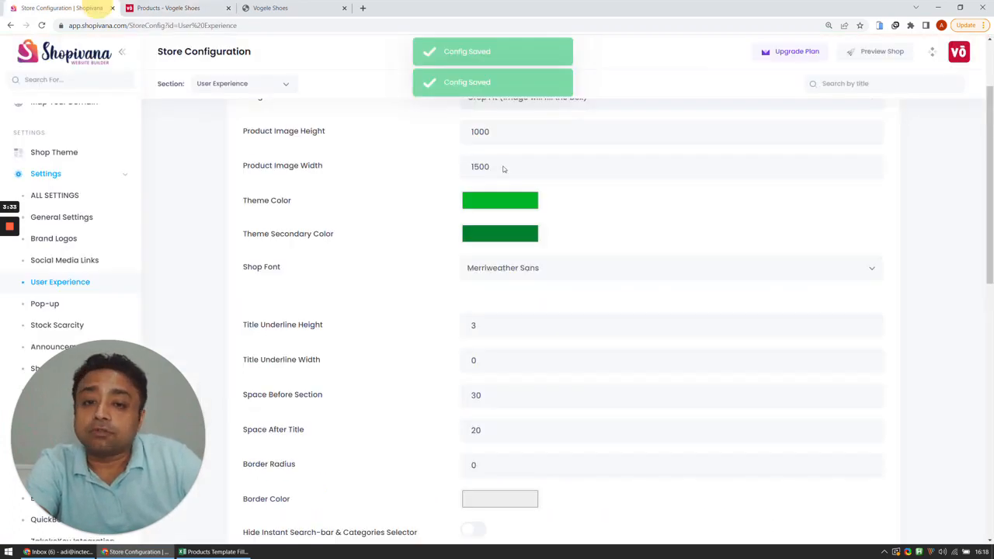
{"action": "left_click", "coordinate": [522, 200]}
{"action": "left_click_drag", "start_coordinate": [529, 244], "coordinate": [630, 297]}
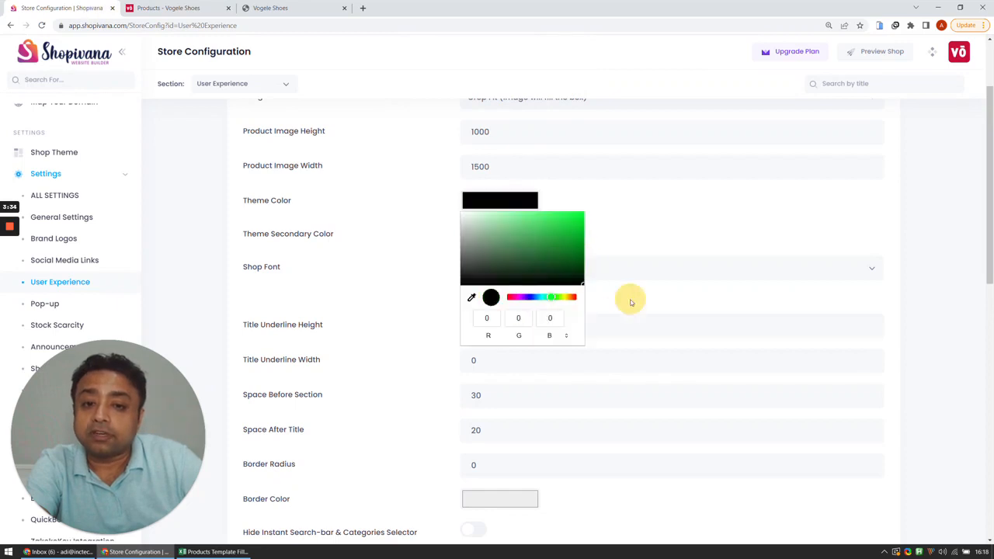
{"action": "left_click", "coordinate": [529, 242]}
{"action": "left_click_drag", "start_coordinate": [528, 242], "coordinate": [612, 275]}
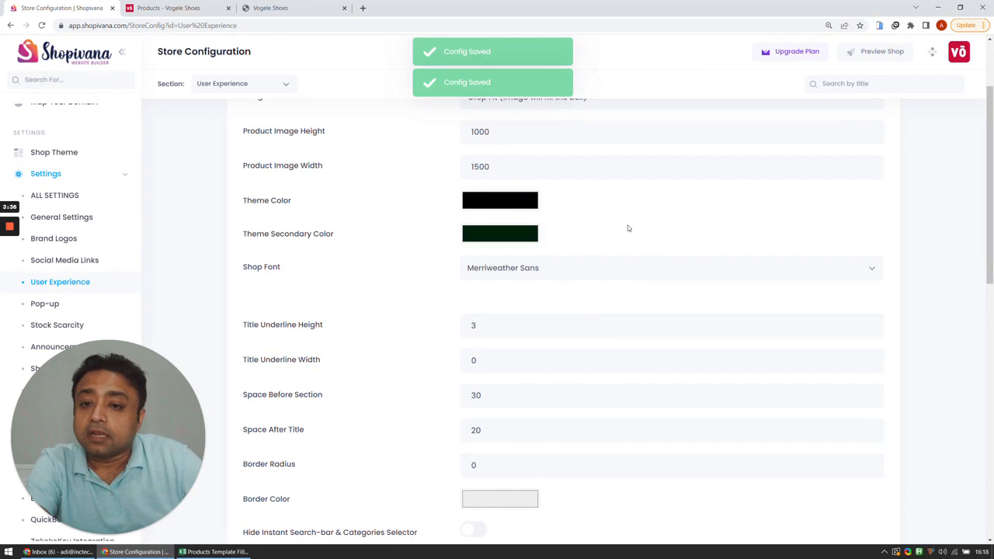
Reload the storefront's products page and examine the theme colors there and throughout the home page
{"action": "scroll", "coordinate": [628, 228], "scroll_direction": "down", "scroll_amount": 2}
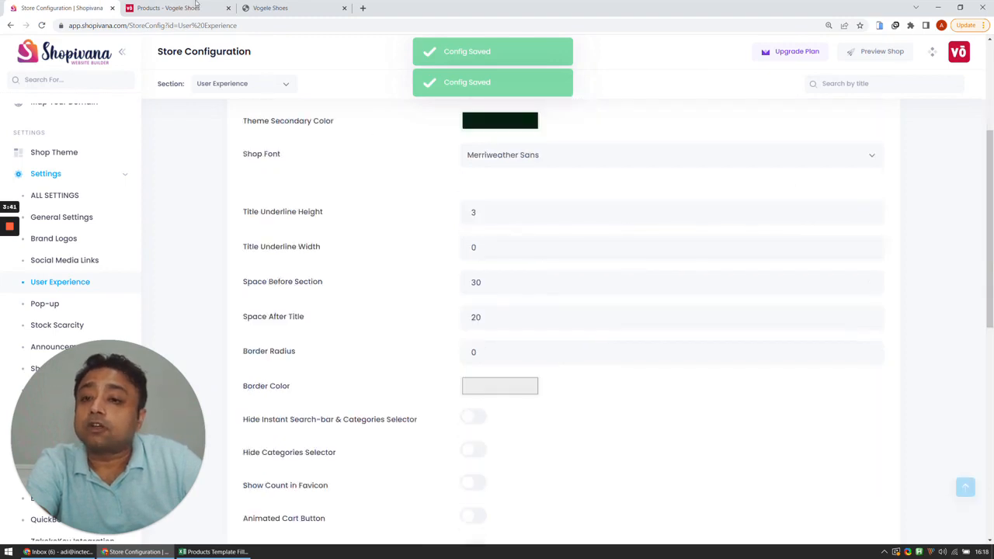
{"action": "left_click", "coordinate": [167, 8]}
{"action": "left_click", "coordinate": [41, 25]}
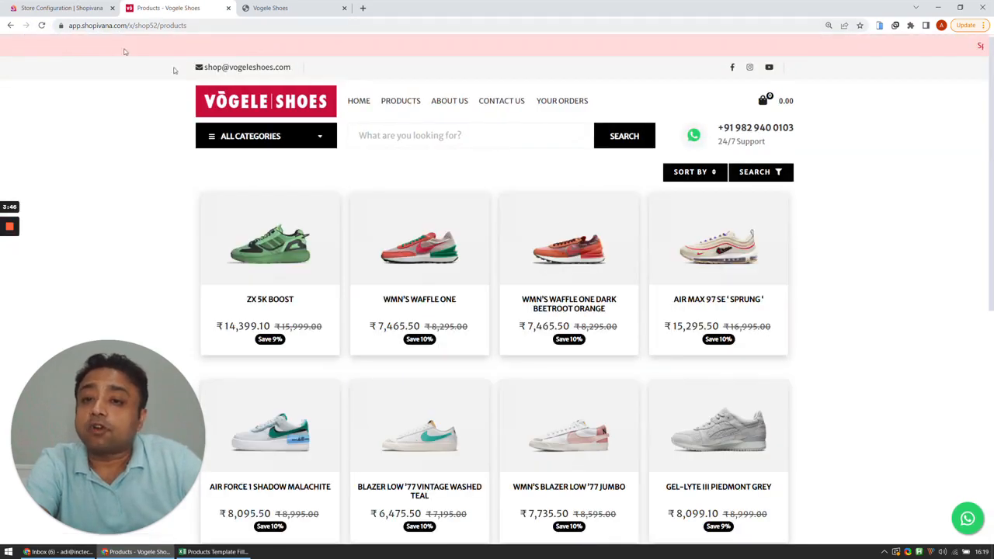
{"action": "mouse_move", "coordinate": [715, 264]}
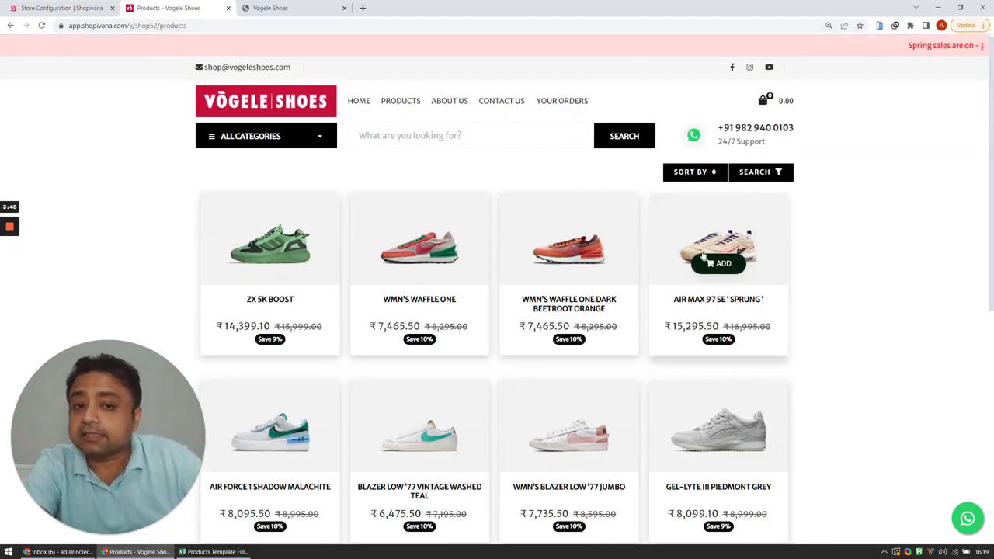
{"action": "left_click", "coordinate": [359, 102]}
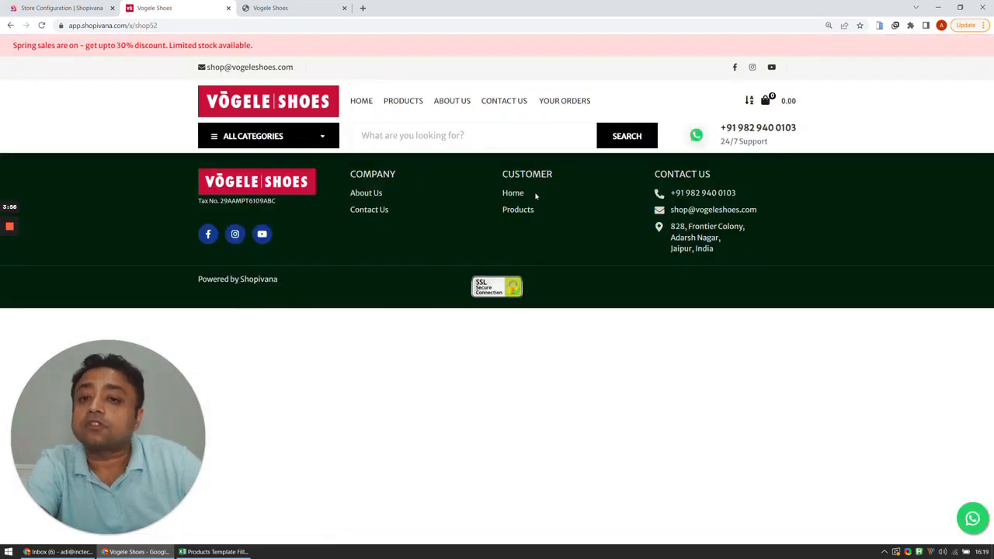
{"action": "scroll", "coordinate": [384, 180], "scroll_direction": "down", "scroll_amount": 5}
{"action": "scroll", "coordinate": [383, 180], "scroll_direction": "down", "scroll_amount": 10}
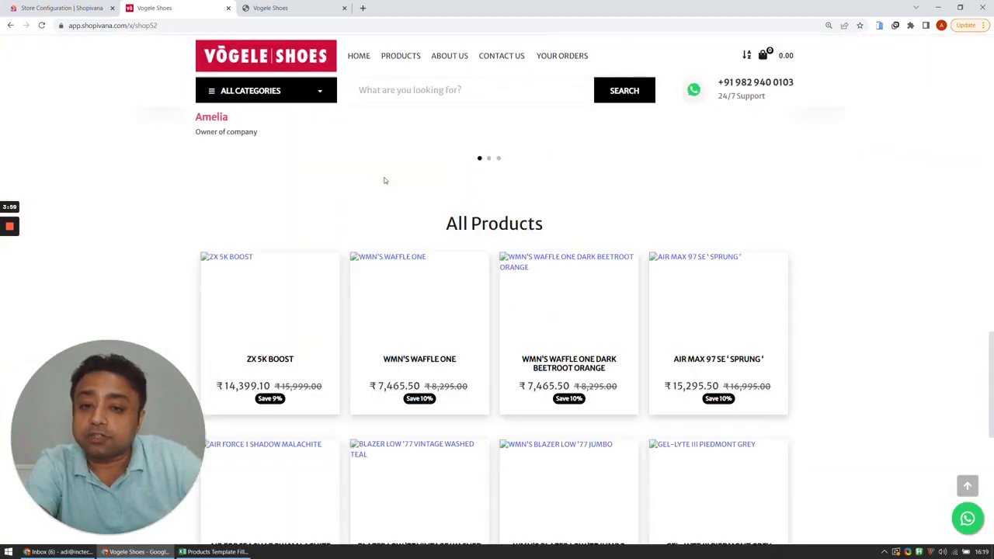
{"action": "scroll", "coordinate": [384, 180], "scroll_direction": "up", "scroll_amount": 6}
{"action": "scroll", "coordinate": [383, 180], "scroll_direction": "up", "scroll_amount": 10}
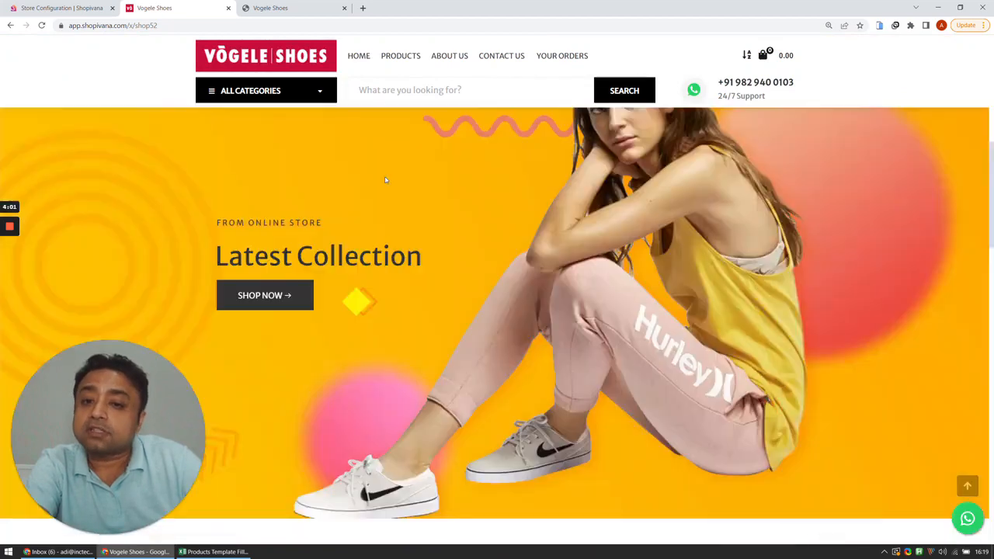
Set the Shop Font to Archivo Black in the User Experience settings
{"action": "left_click", "coordinate": [107, 5]}
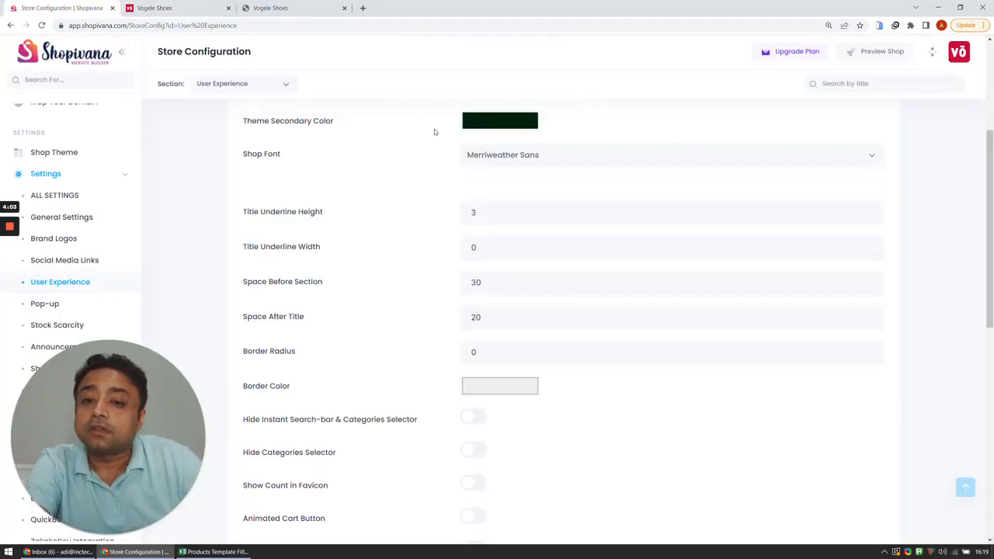
{"action": "left_click", "coordinate": [521, 160]}
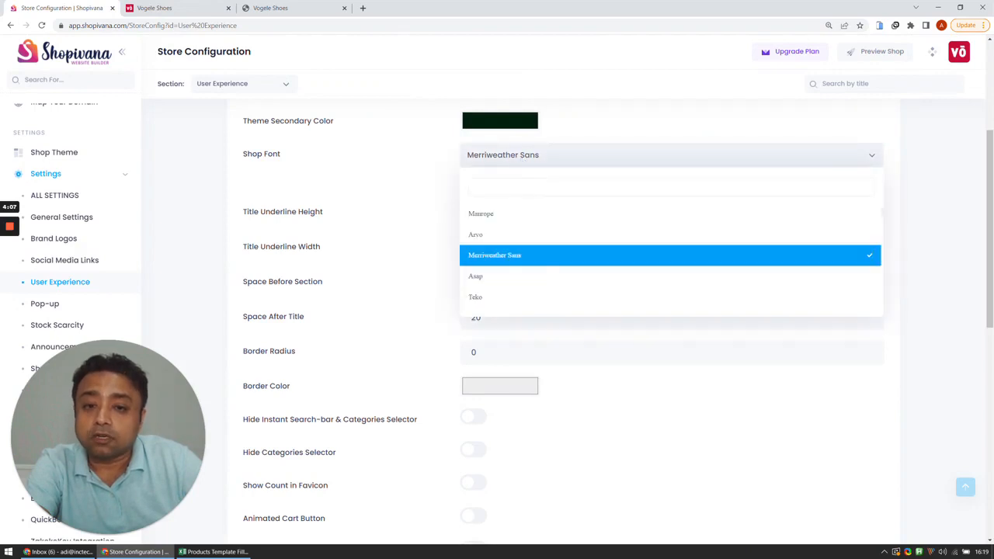
{"action": "scroll", "coordinate": [543, 260], "scroll_direction": "down", "scroll_amount": 8}
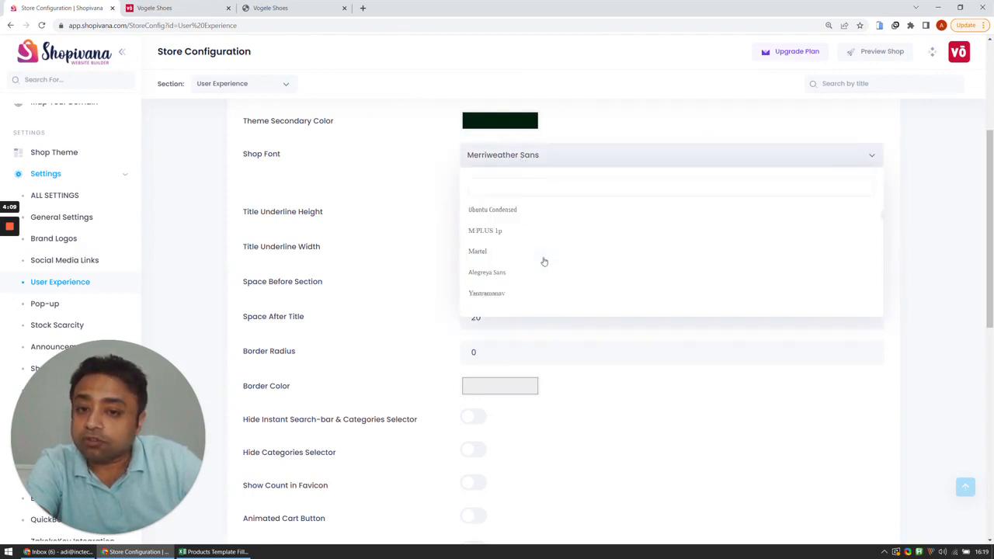
{"action": "scroll", "coordinate": [544, 262], "scroll_direction": "down", "scroll_amount": 3}
{"action": "scroll", "coordinate": [544, 262], "scroll_direction": "down", "scroll_amount": 4}
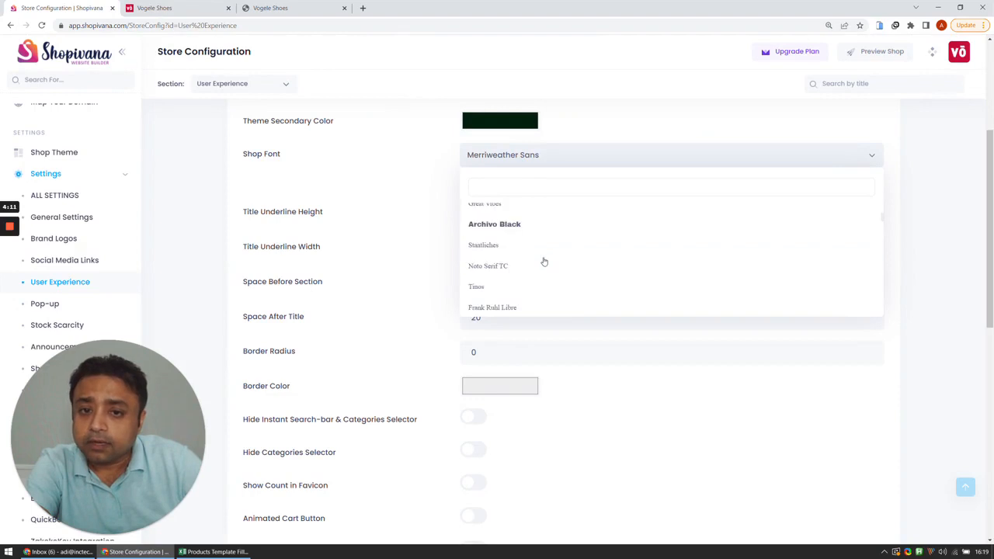
{"action": "left_click", "coordinate": [494, 225]}
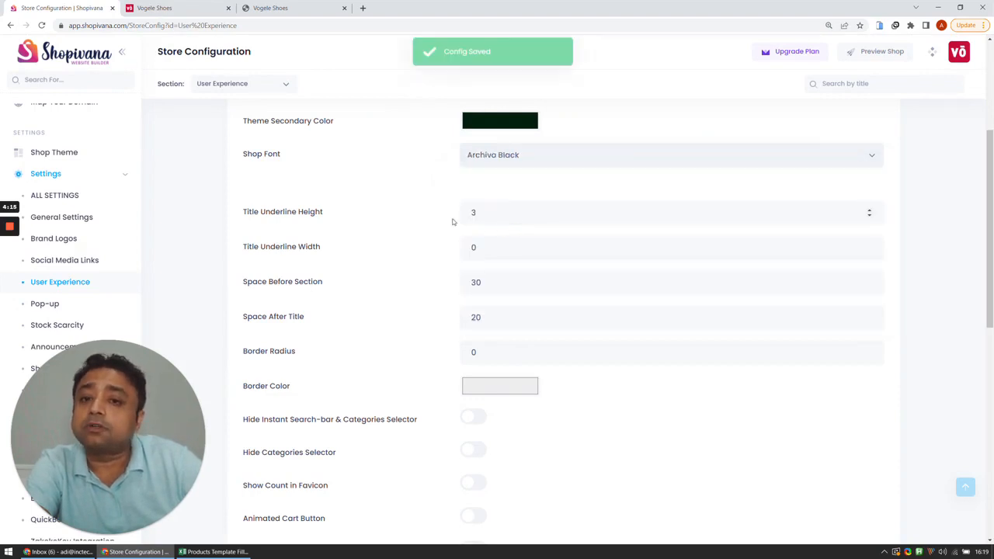
Reload the storefront's home page and examine the font of its headings, product cards and navigation
{"action": "left_click", "coordinate": [211, 4]}
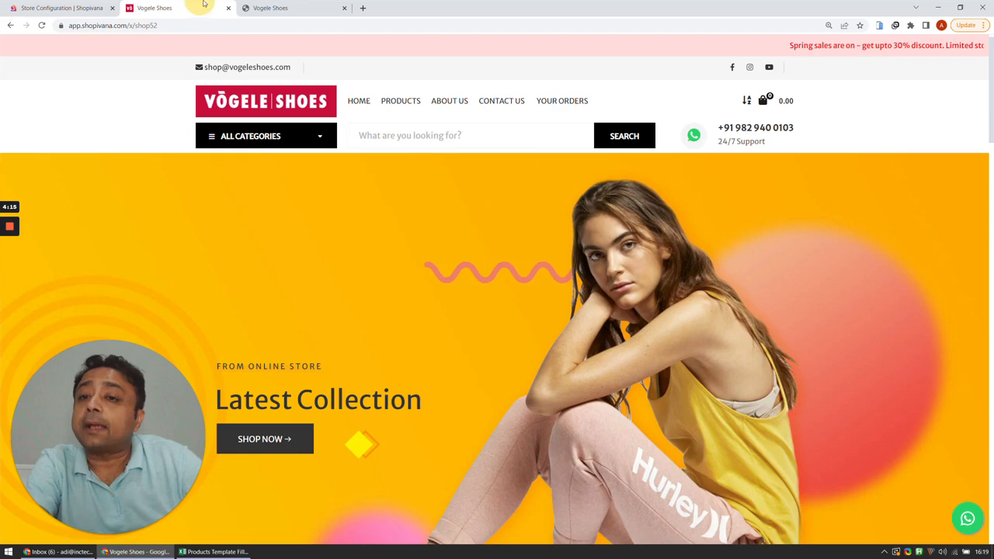
{"action": "left_click", "coordinate": [41, 25]}
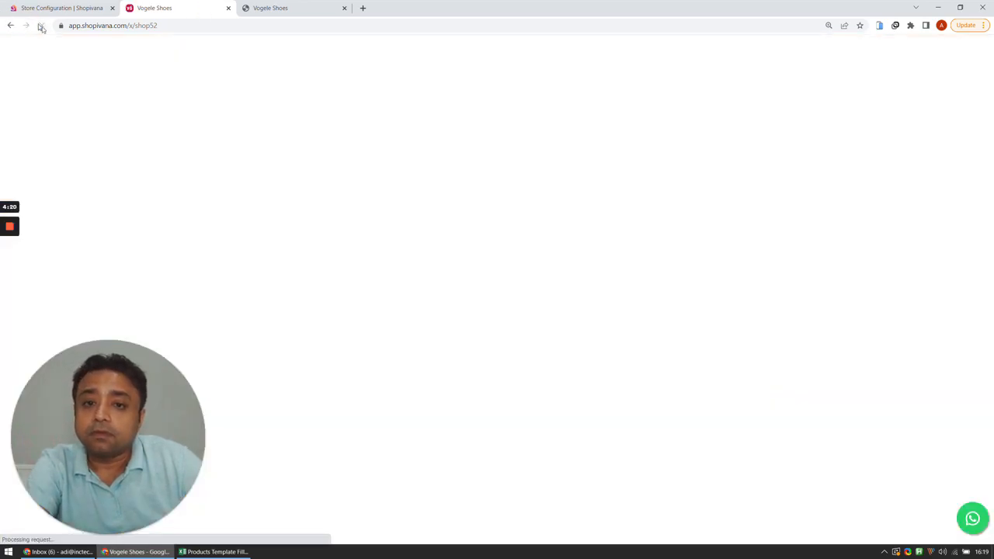
{"action": "scroll", "coordinate": [492, 188], "scroll_direction": "down", "scroll_amount": 6}
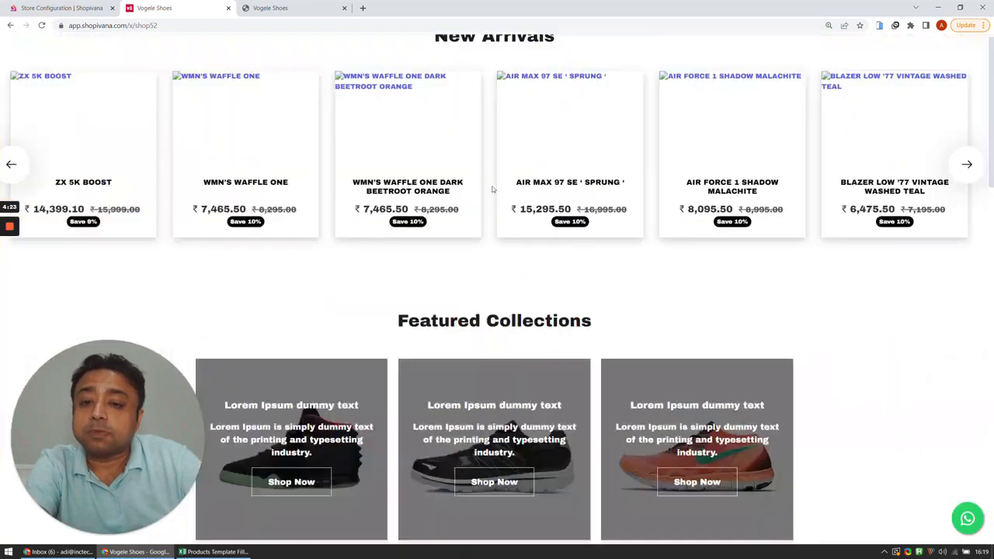
{"action": "scroll", "coordinate": [491, 189], "scroll_direction": "down", "scroll_amount": 7}
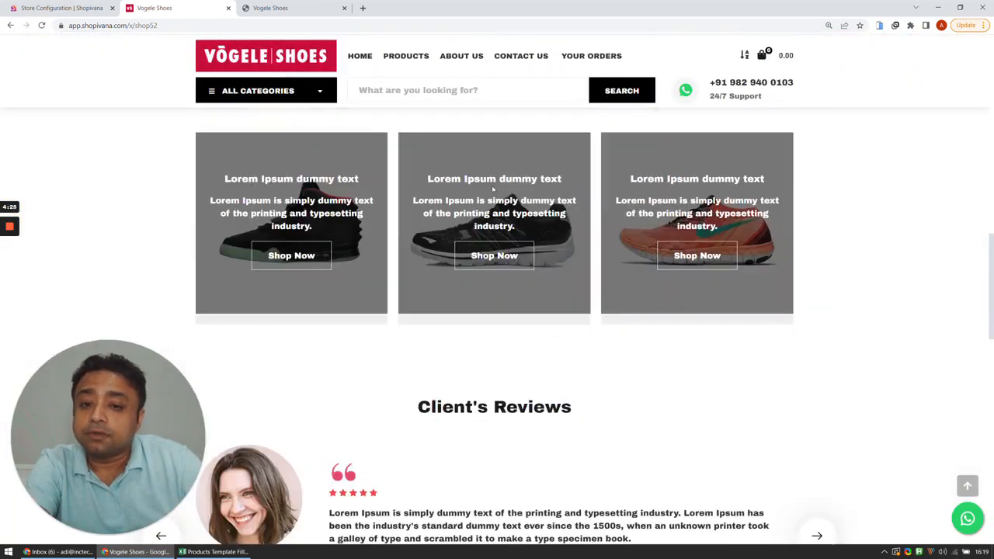
{"action": "scroll", "coordinate": [491, 185], "scroll_direction": "up", "scroll_amount": 15}
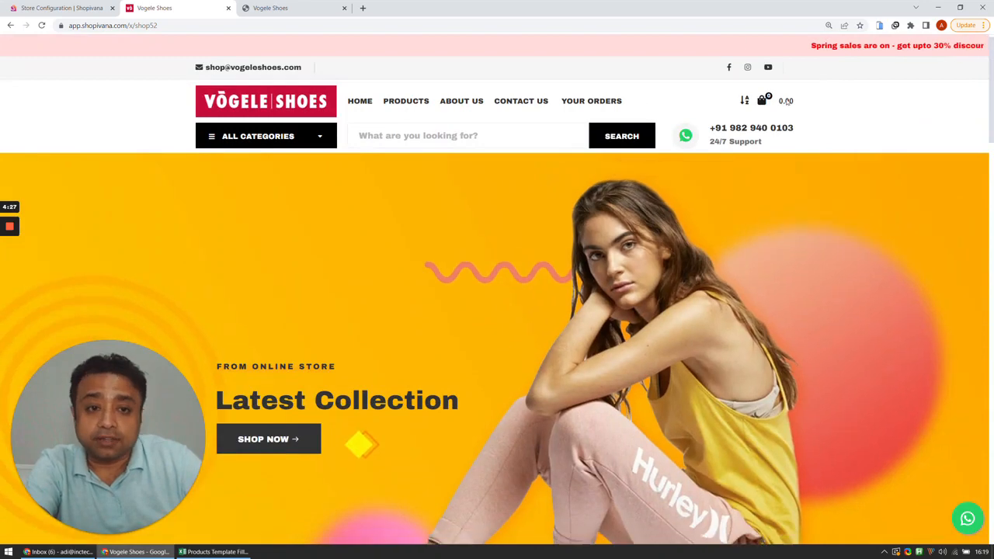
Set the Shop Font back to Merriweather Sans and reload the storefront's home page
{"action": "left_click", "coordinate": [90, 7]}
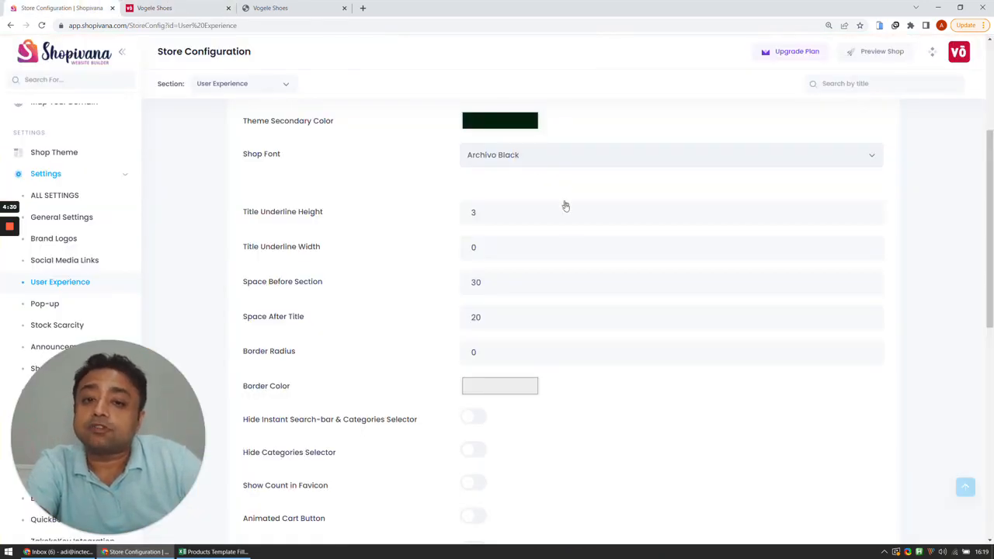
{"action": "left_click", "coordinate": [540, 159]}
{"action": "scroll", "coordinate": [555, 247], "scroll_direction": "down", "scroll_amount": 10}
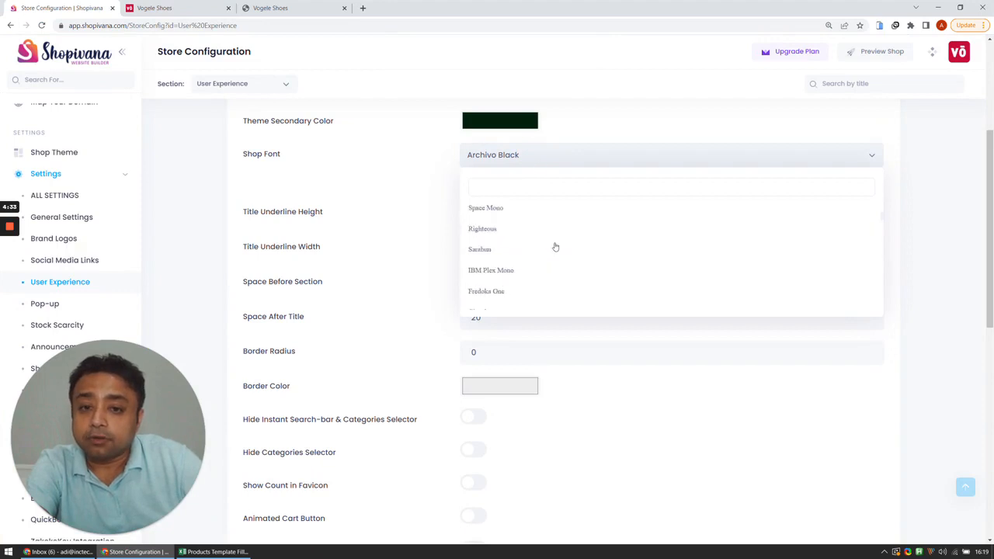
{"action": "scroll", "coordinate": [555, 247], "scroll_direction": "down", "scroll_amount": 5}
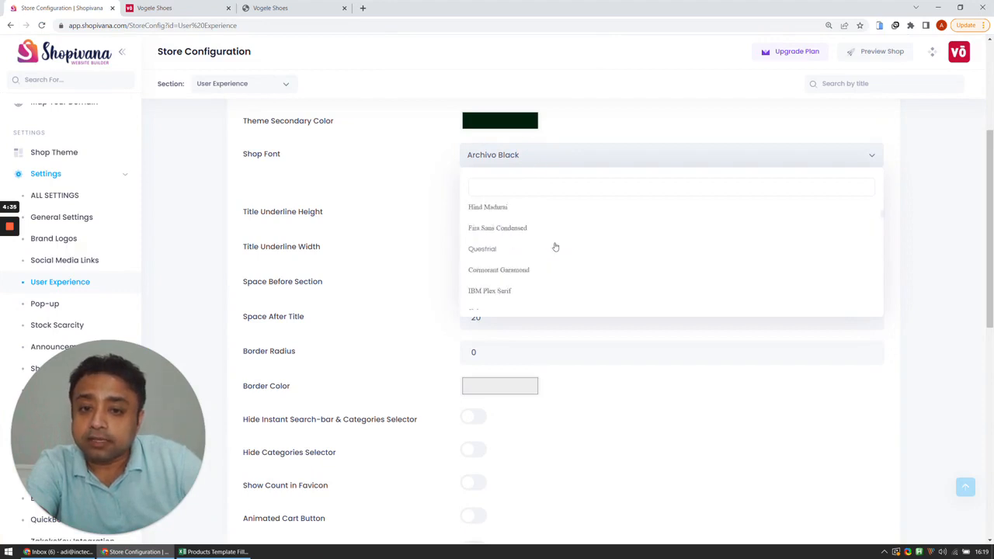
{"action": "scroll", "coordinate": [555, 247], "scroll_direction": "down", "scroll_amount": 5}
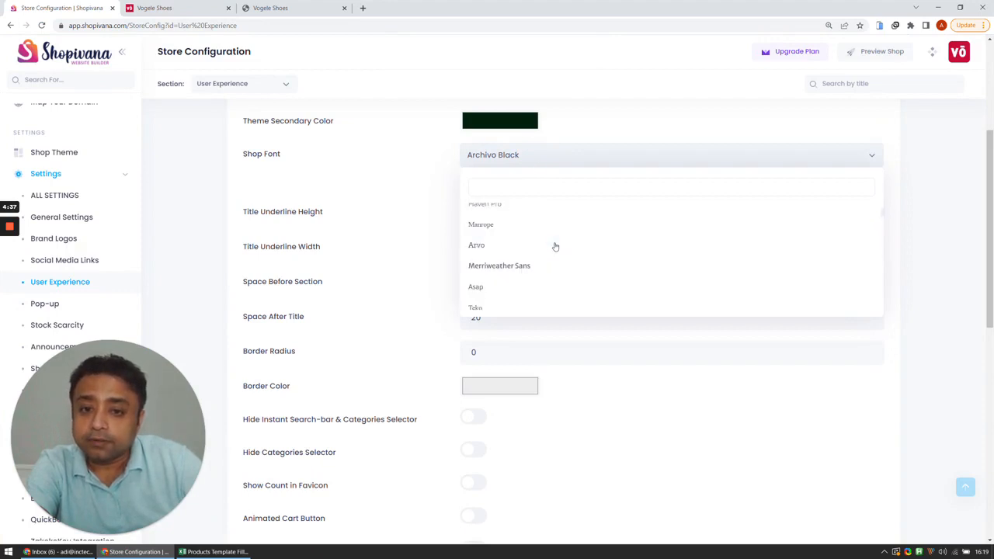
{"action": "left_click", "coordinate": [531, 267]}
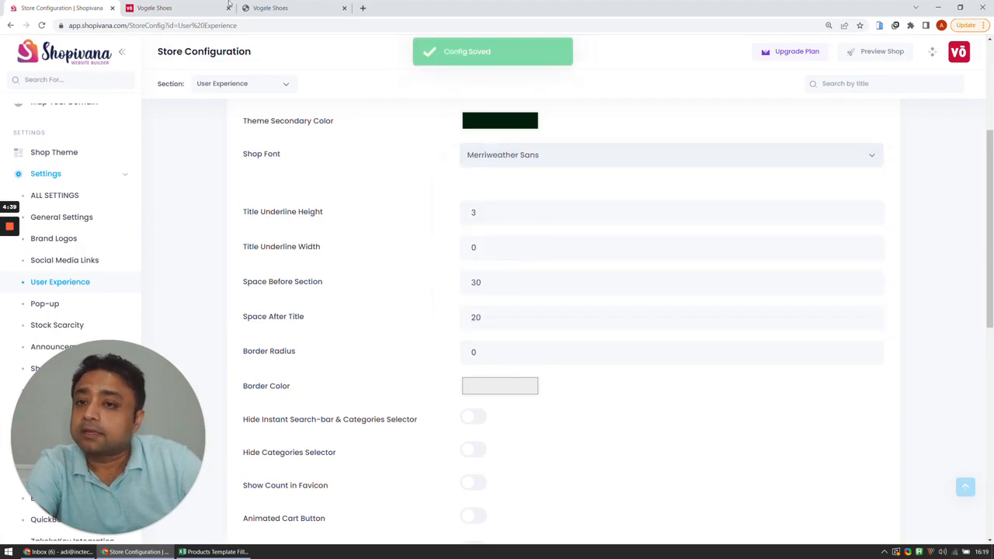
{"action": "left_click", "coordinate": [209, 8]}
{"action": "left_click", "coordinate": [42, 25]}
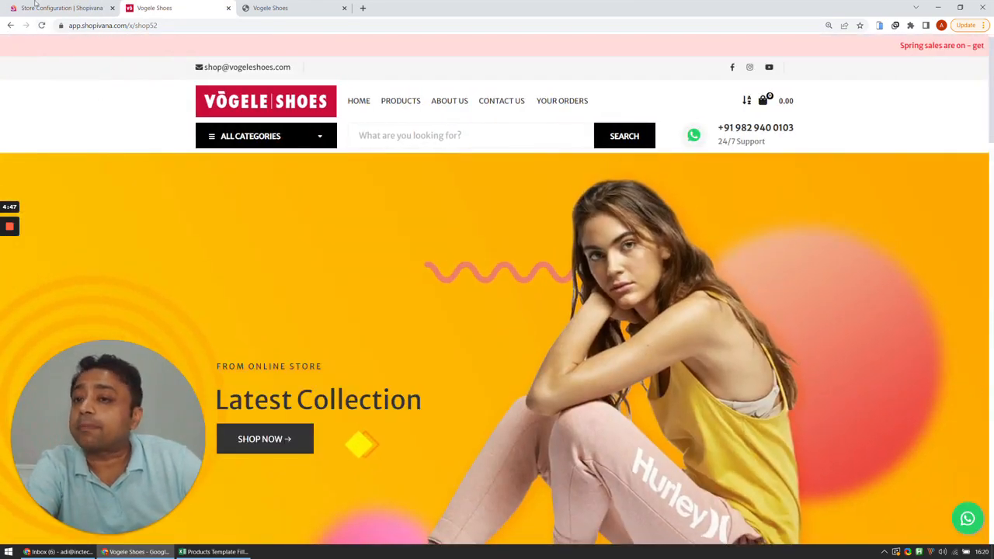
Look over the title underline settings and examine the New Arrivals, Featured Collections and Client's Reviews titles on the storefront's home page
{"action": "left_click", "coordinate": [38, 6]}
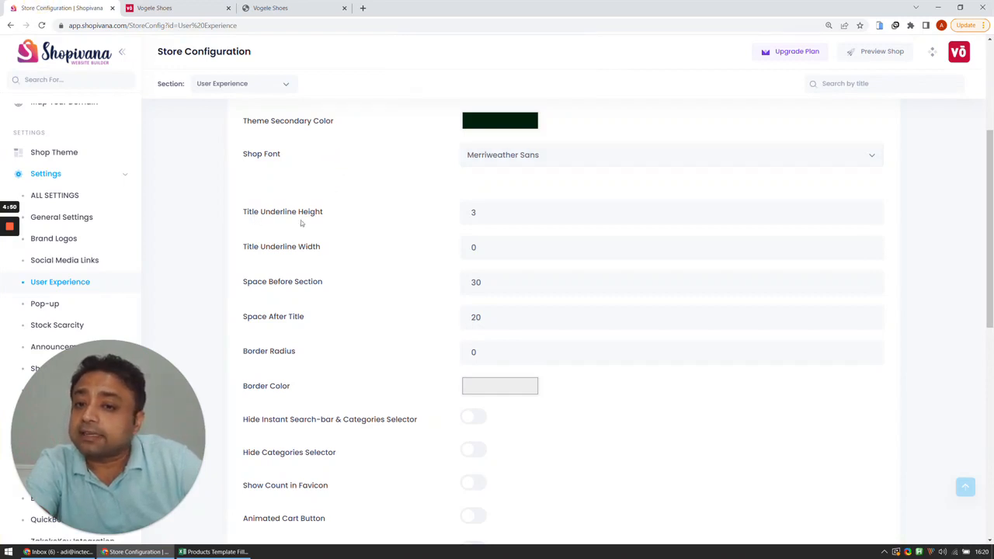
{"action": "left_click", "coordinate": [155, 7]}
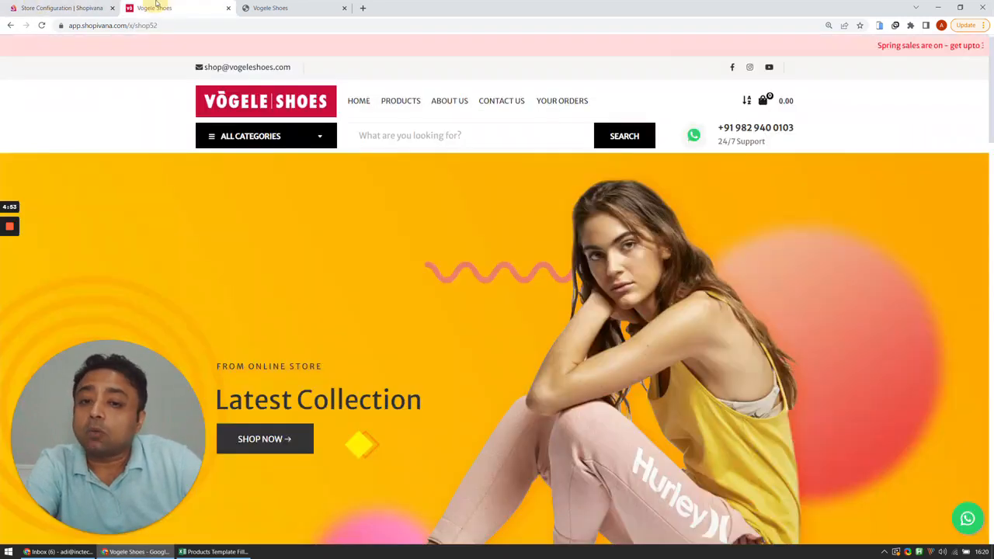
{"action": "scroll", "coordinate": [468, 273], "scroll_direction": "down", "scroll_amount": 5}
{"action": "scroll", "coordinate": [468, 273], "scroll_direction": "down", "scroll_amount": 2}
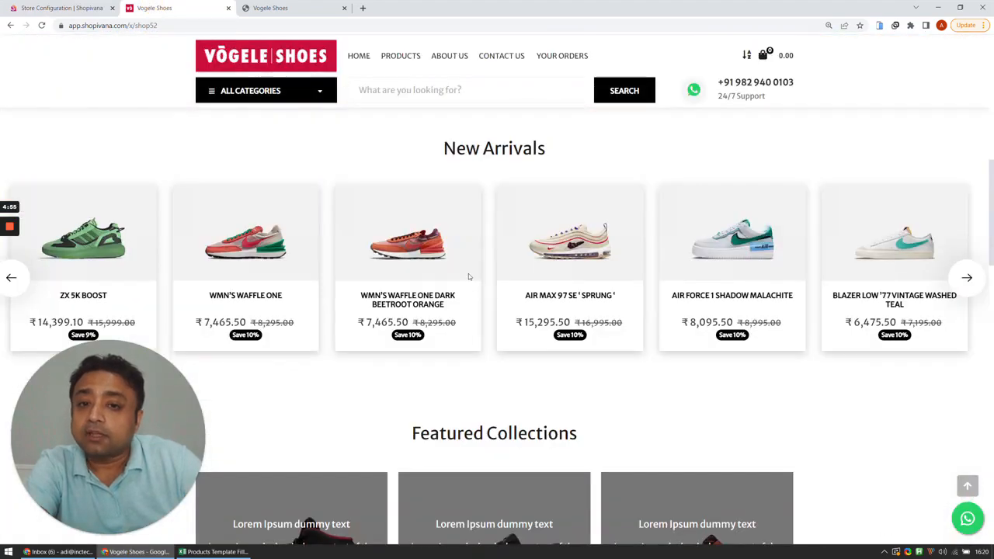
{"action": "left_click_drag", "start_coordinate": [441, 148], "coordinate": [449, 425]}
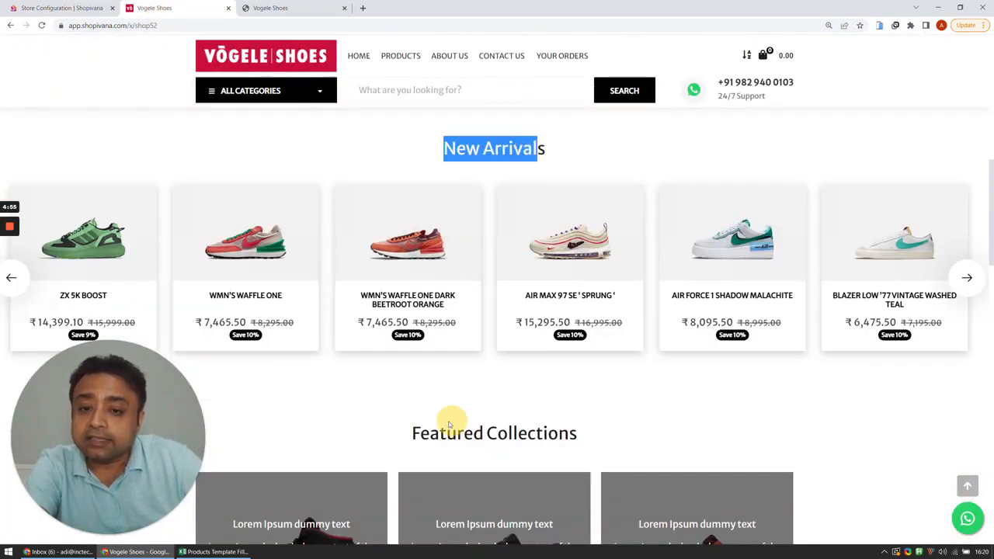
{"action": "triple_click", "coordinate": [448, 420]}
{"action": "scroll", "coordinate": [449, 410], "scroll_direction": "down", "scroll_amount": 5}
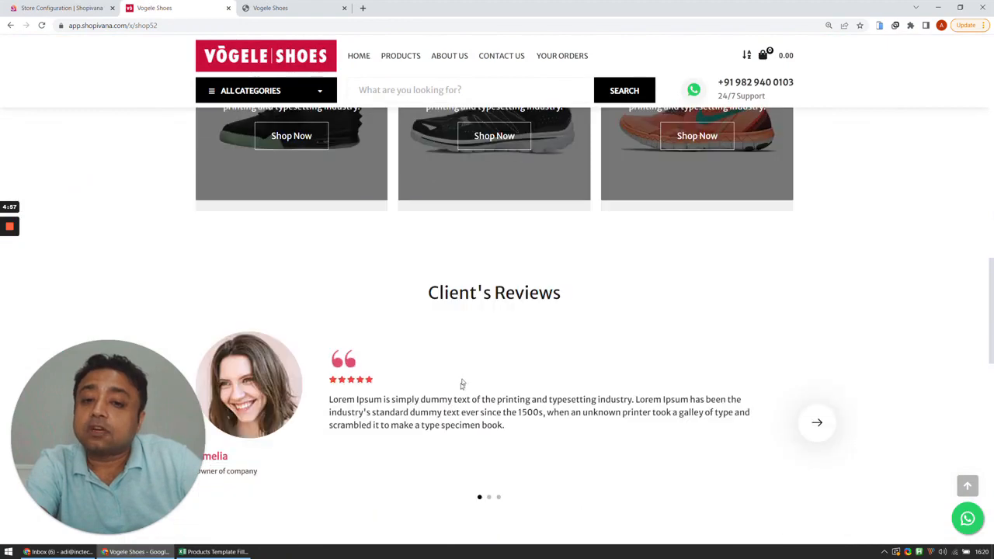
{"action": "scroll", "coordinate": [462, 315], "scroll_direction": "up", "scroll_amount": 4}
{"action": "left_click", "coordinate": [464, 309]}
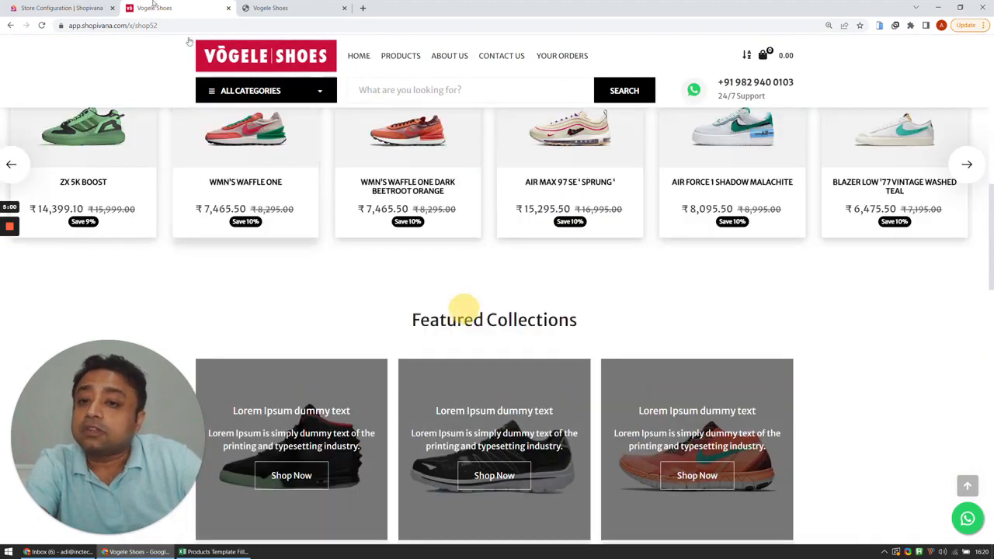
Set the Title Underline Height to 1 and the Title Underline Width to 200 in the User Experience settings
{"action": "left_click", "coordinate": [88, 5]}
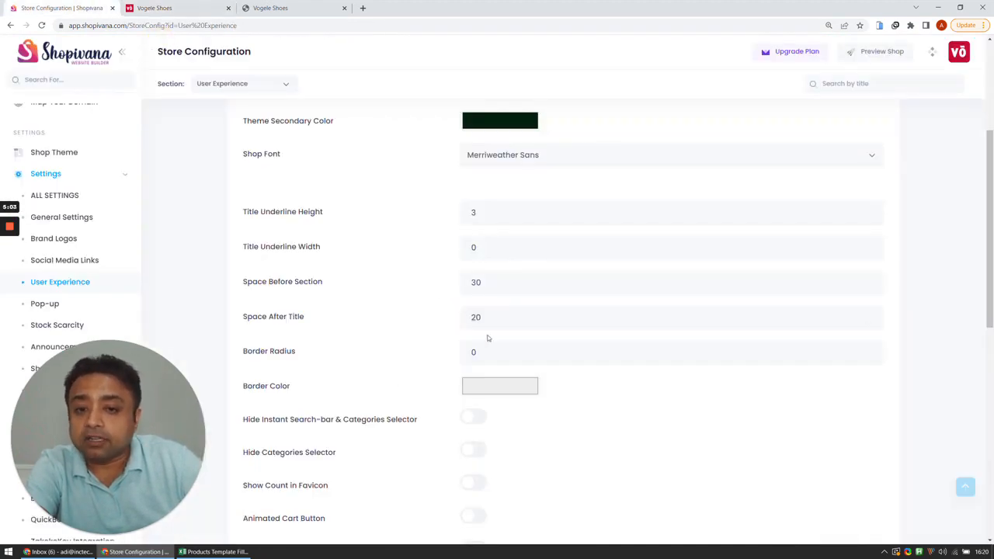
{"action": "double_click", "coordinate": [472, 212]}
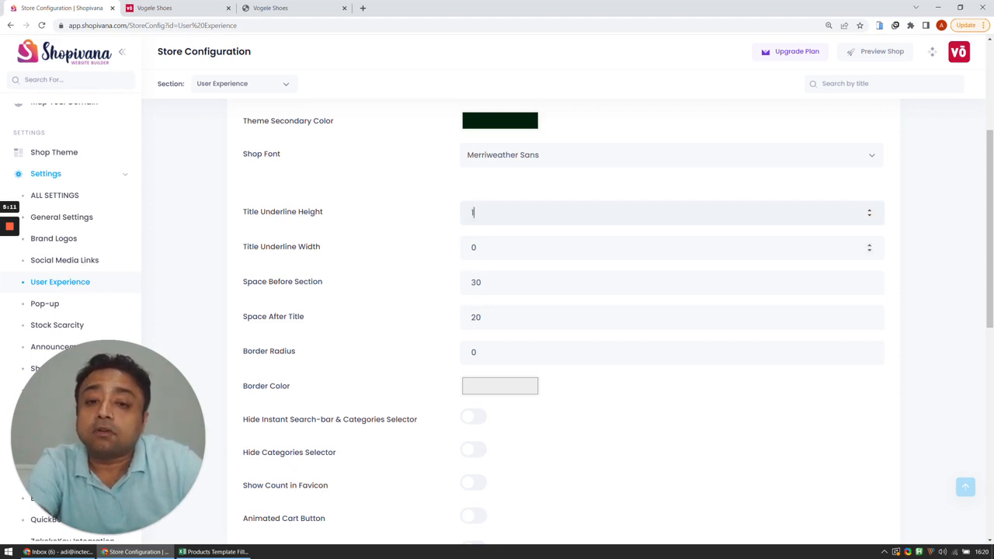
{"action": "double_click", "coordinate": [492, 245]}
{"action": "type", "text": "200"}
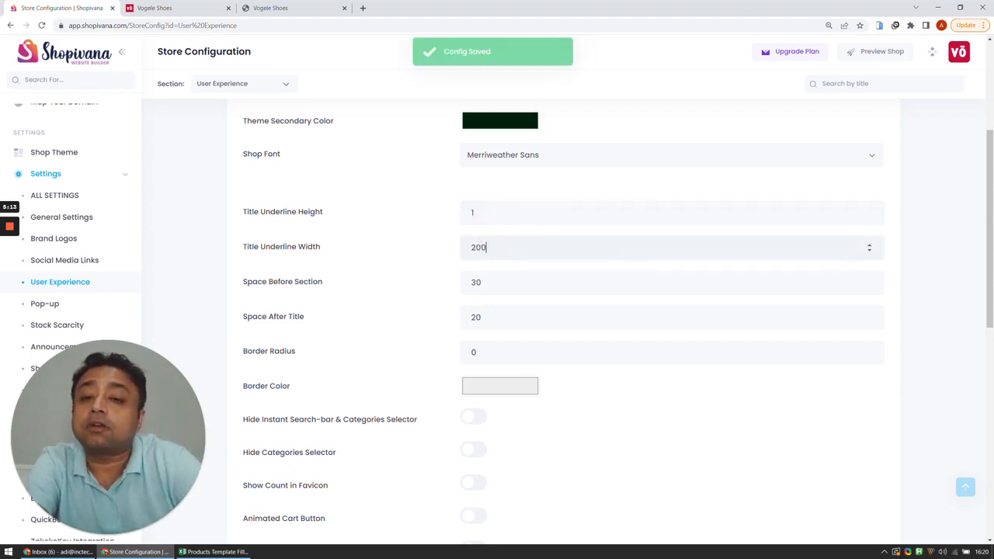
{"action": "left_click", "coordinate": [409, 267]}
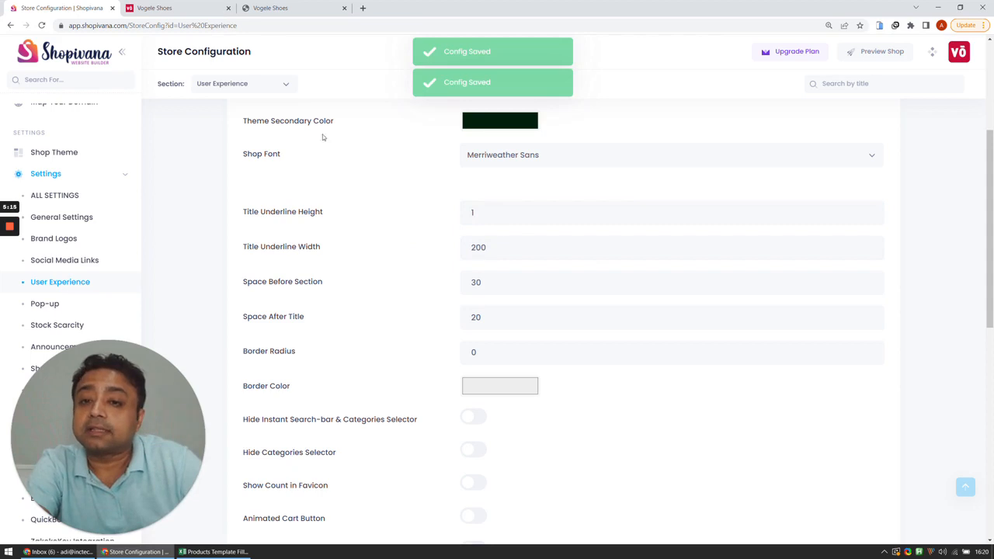
Reload the storefront's home page and examine the underlines beneath the New Arrivals and Featured Collections titles
{"action": "left_click", "coordinate": [155, 8]}
{"action": "left_click", "coordinate": [42, 24]}
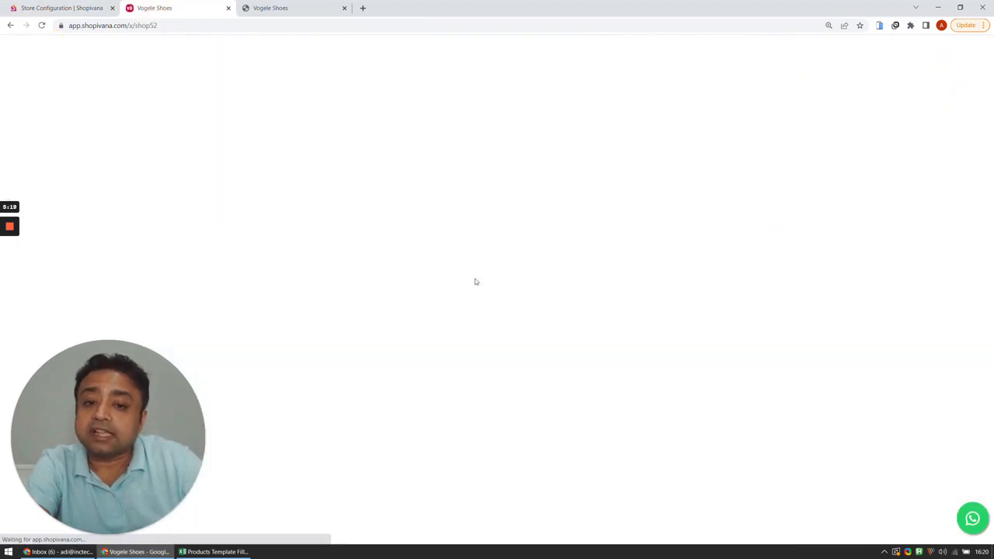
{"action": "scroll", "coordinate": [480, 299], "scroll_direction": "down", "scroll_amount": 5}
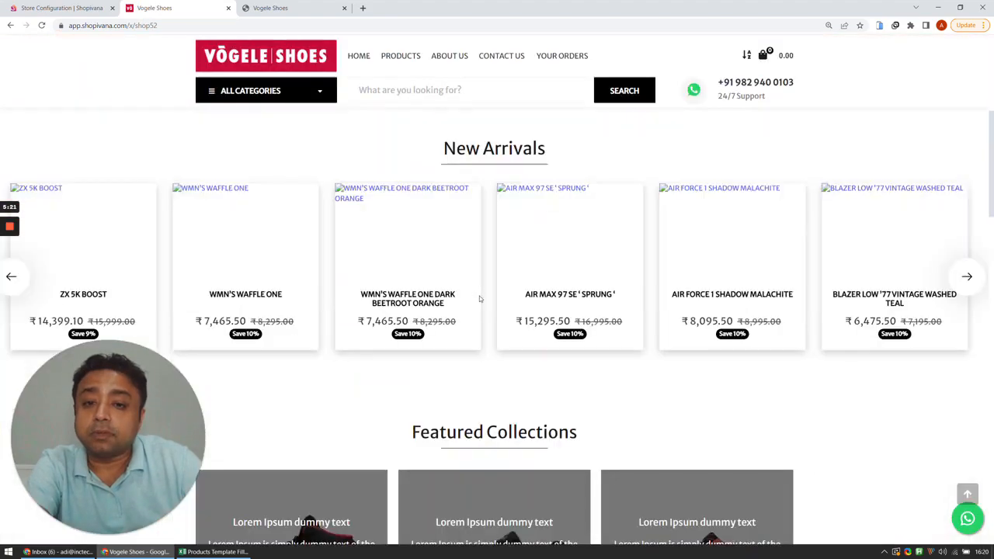
Change the Title Underline Height to 4 and the Title Underline Width to 20 in the store configuration
{"action": "left_click", "coordinate": [63, 8]}
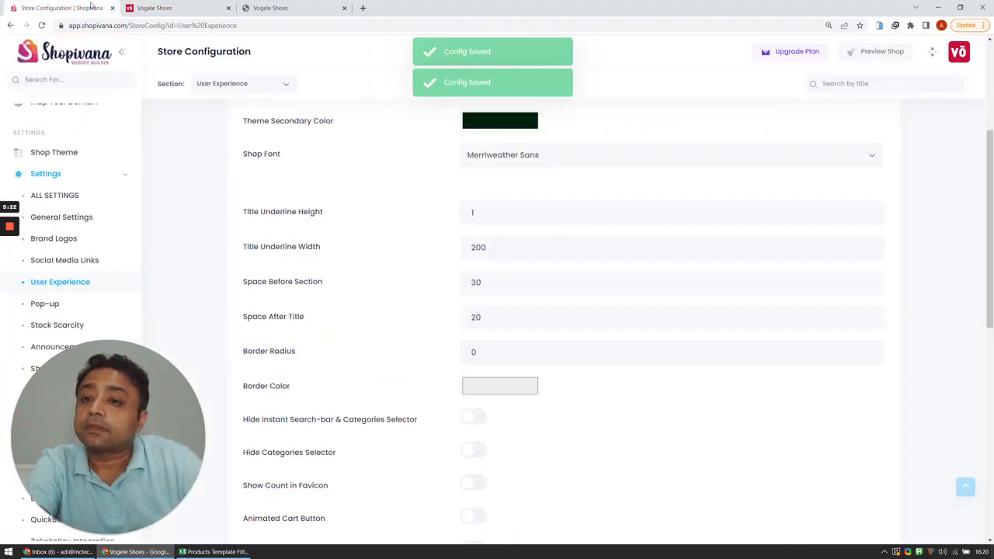
{"action": "double_click", "coordinate": [503, 249]}
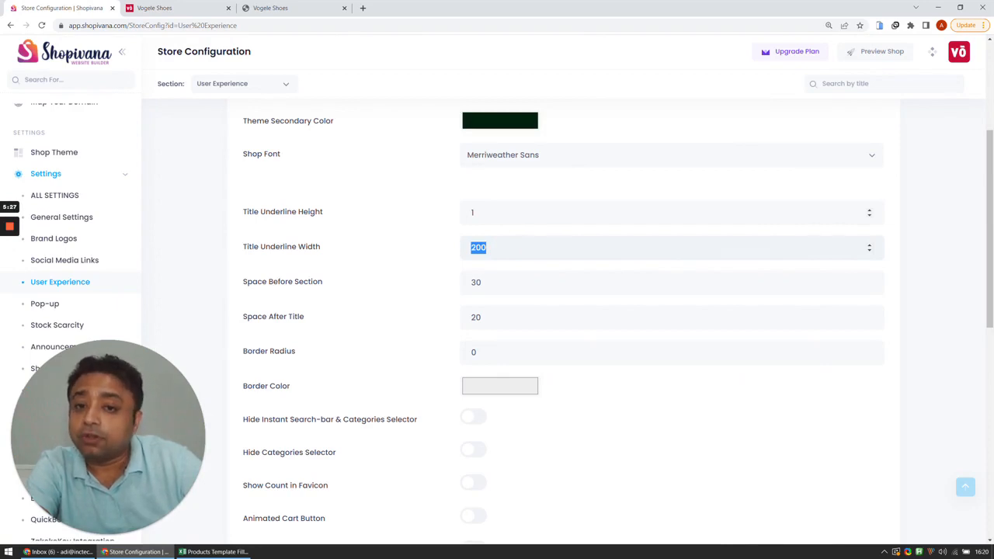
{"action": "double_click", "coordinate": [497, 210]}
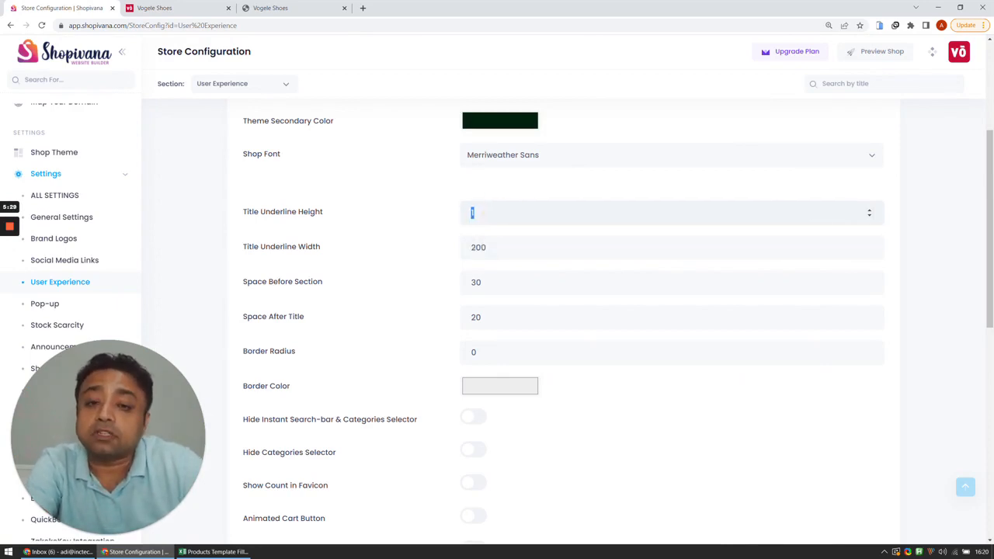
{"action": "type", "text": "2"}
{"action": "key", "text": "BackSpace"}
{"action": "type", "text": "4"}
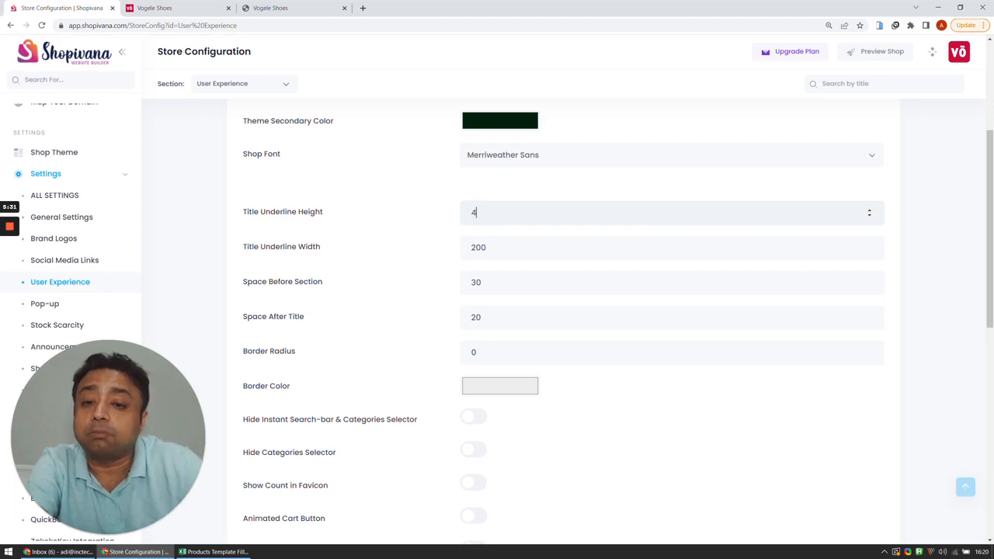
{"action": "key", "text": "Tab"}
{"action": "type", "text": "2"}
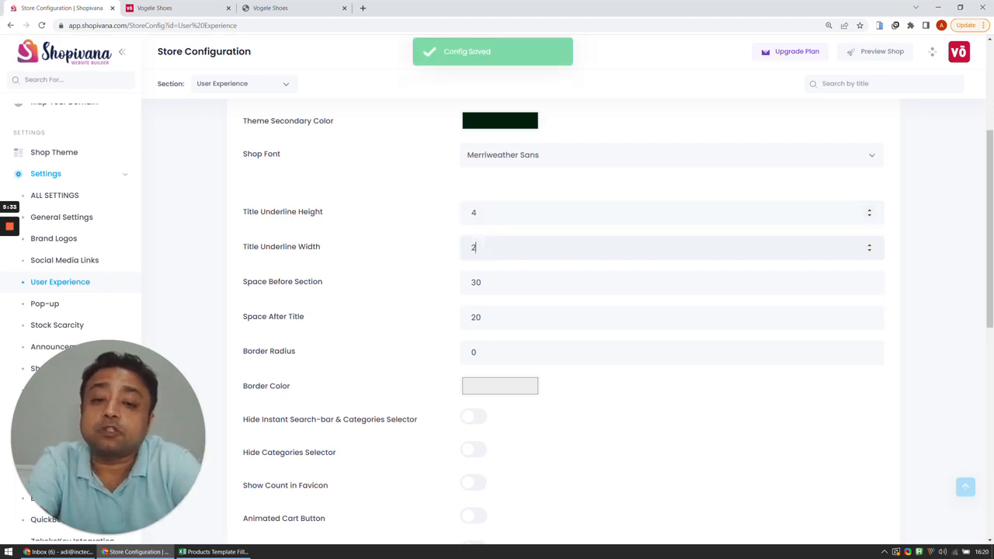
{"action": "type", "text": "0"}
Reload the storefront and check the title underlines on All Products, New Arrivals, Featured Collections and Client's Reviews
{"action": "left_click", "coordinate": [155, 8]}
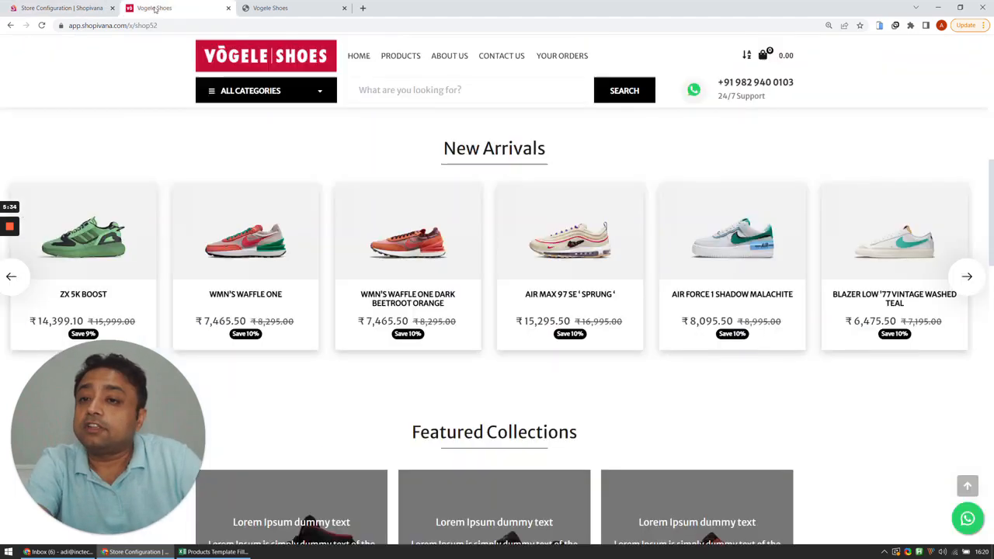
{"action": "left_click", "coordinate": [43, 26]}
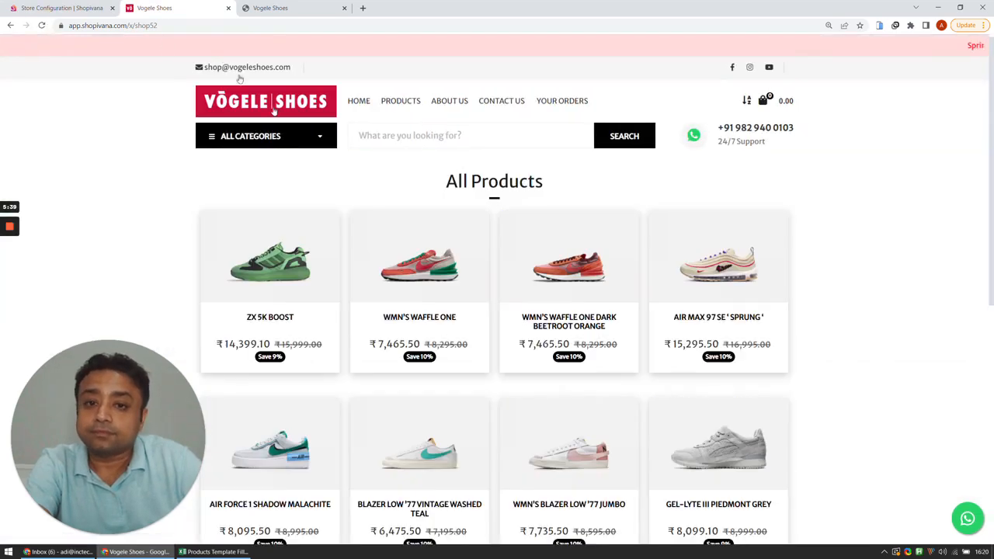
{"action": "scroll", "coordinate": [452, 221], "scroll_direction": "down", "scroll_amount": 5}
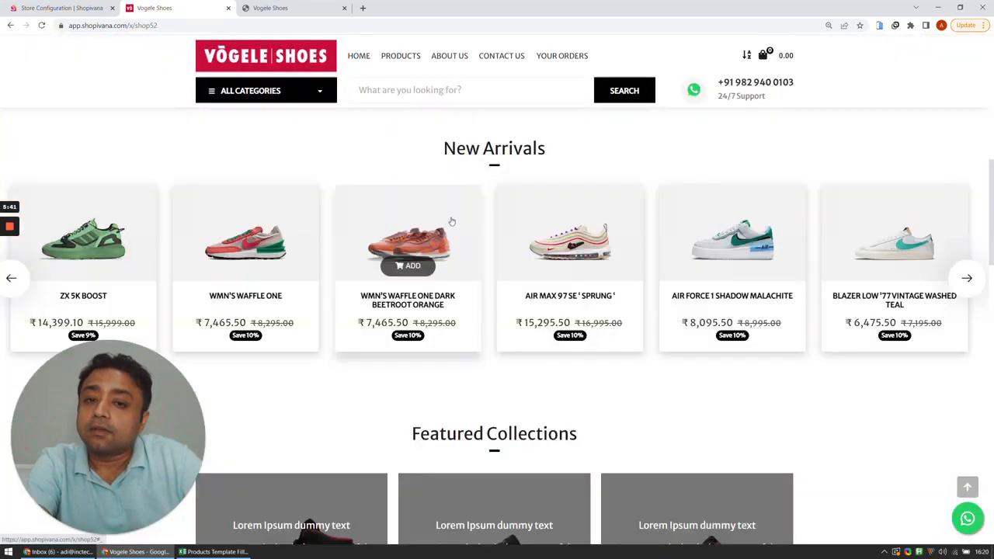
{"action": "scroll", "coordinate": [452, 222], "scroll_direction": "up", "scroll_amount": 1}
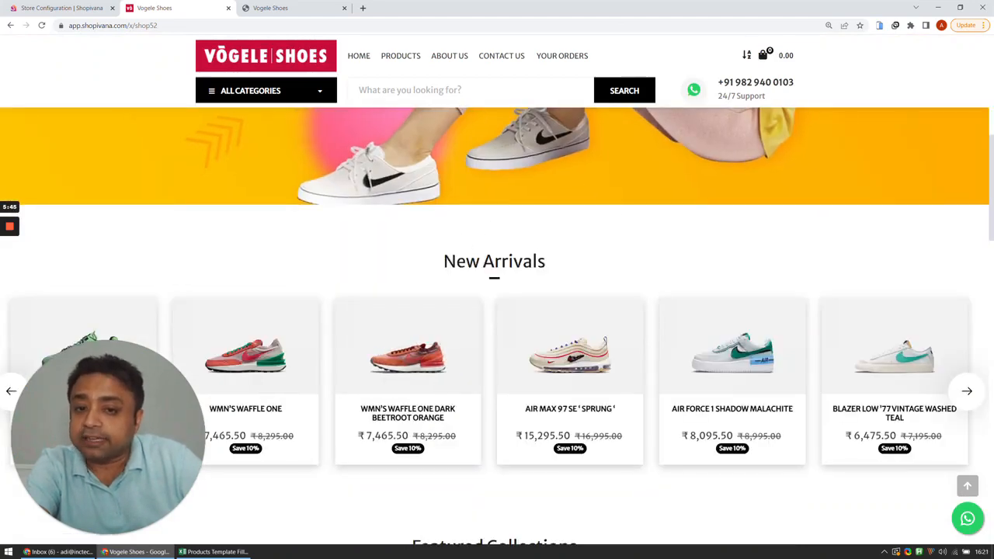
{"action": "scroll", "coordinate": [497, 326], "scroll_direction": "down", "scroll_amount": 3}
{"action": "scroll", "coordinate": [477, 266], "scroll_direction": "down", "scroll_amount": 2}
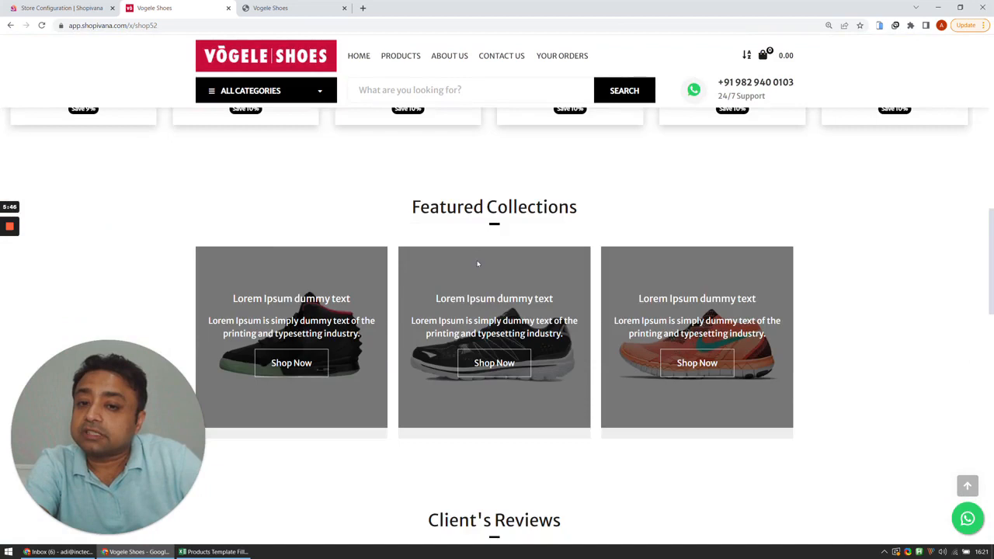
Set the Space Before Section to 100 in the User Experience settings and reload the storefront's home page
{"action": "left_click", "coordinate": [115, 6]}
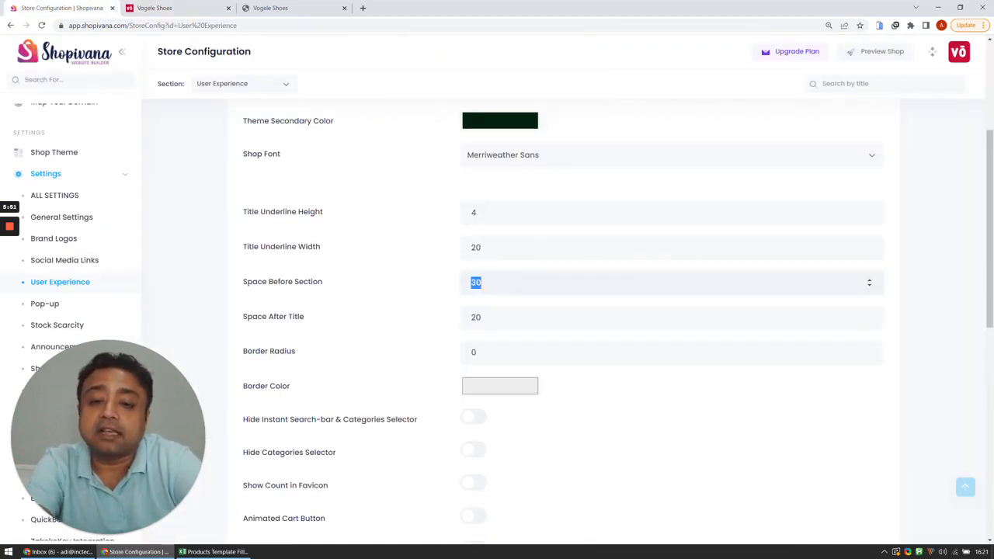
{"action": "type", "text": "100"}
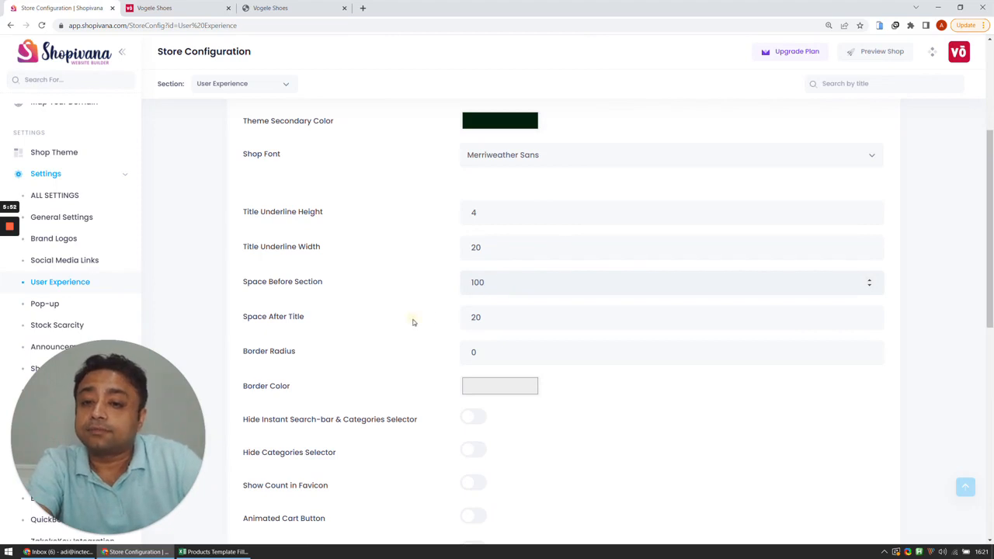
{"action": "left_click", "coordinate": [178, 7]}
{"action": "left_click", "coordinate": [42, 26]}
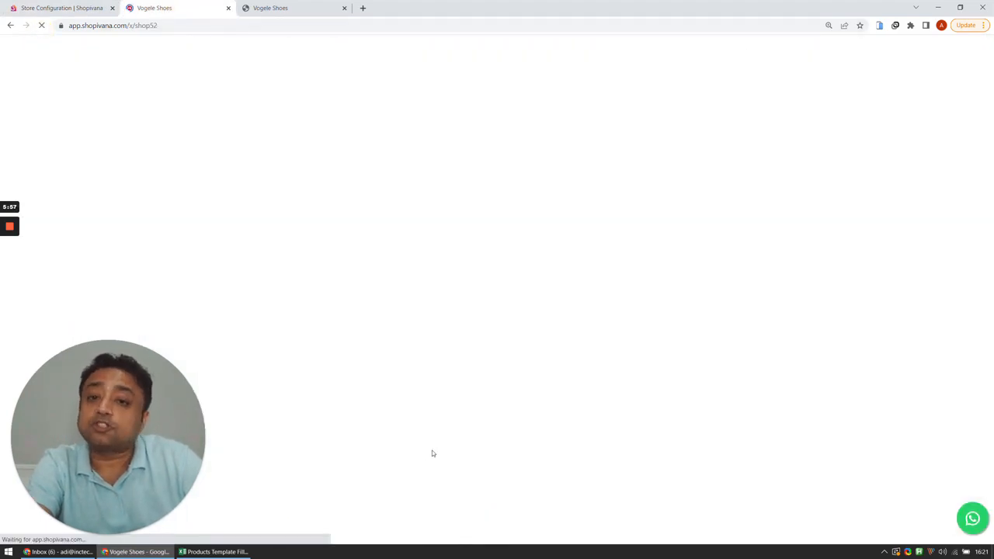
Examine the spacing above the New Arrivals and Featured Collections sections on the storefront's home page
{"action": "scroll", "coordinate": [439, 449], "scroll_direction": "down", "scroll_amount": 7}
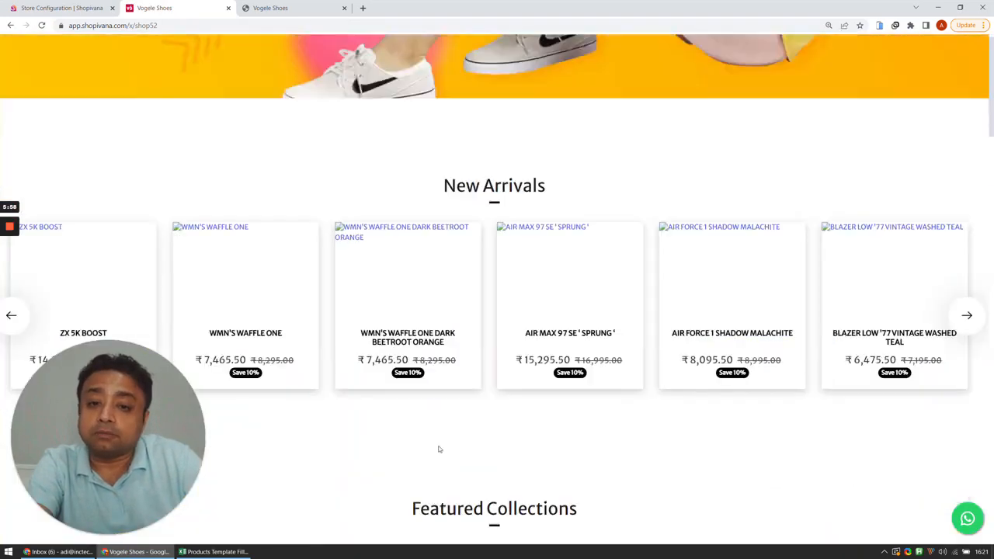
{"action": "scroll", "coordinate": [439, 449], "scroll_direction": "up", "scroll_amount": 3}
{"action": "scroll", "coordinate": [439, 449], "scroll_direction": "down", "scroll_amount": 4}
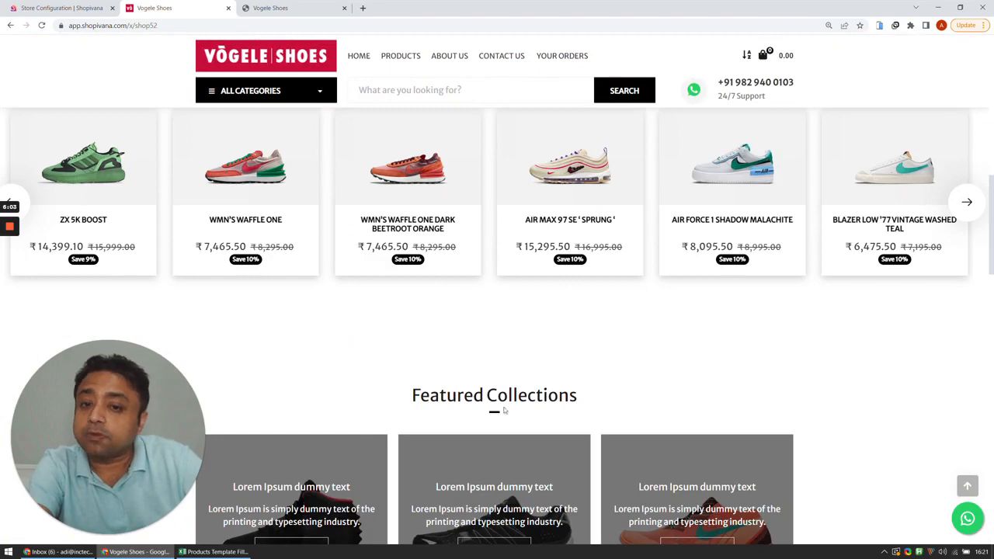
{"action": "scroll", "coordinate": [504, 411], "scroll_direction": "down", "scroll_amount": 2}
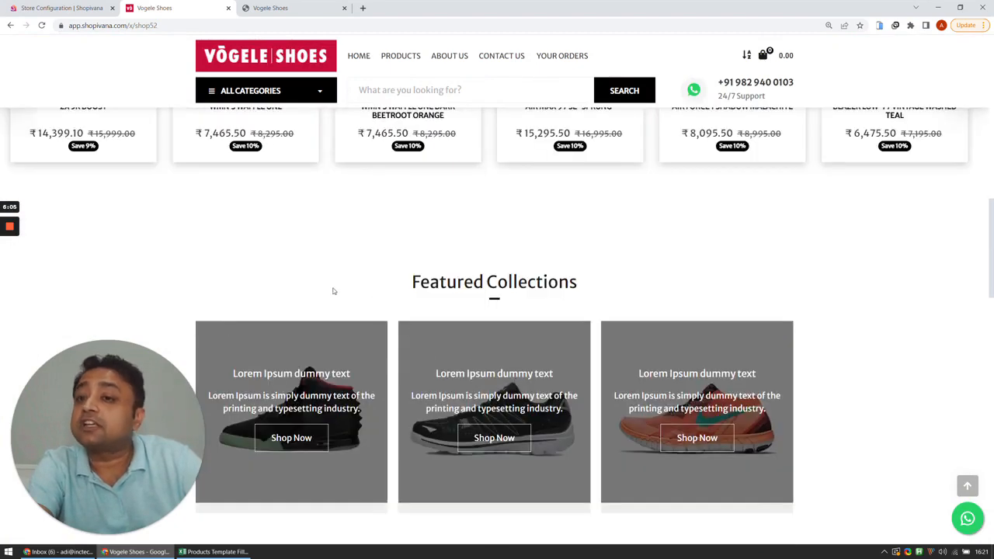
Set both the Space After Title and the Space Before Section to 40 in the User Experience settings
{"action": "left_click", "coordinate": [39, 7]}
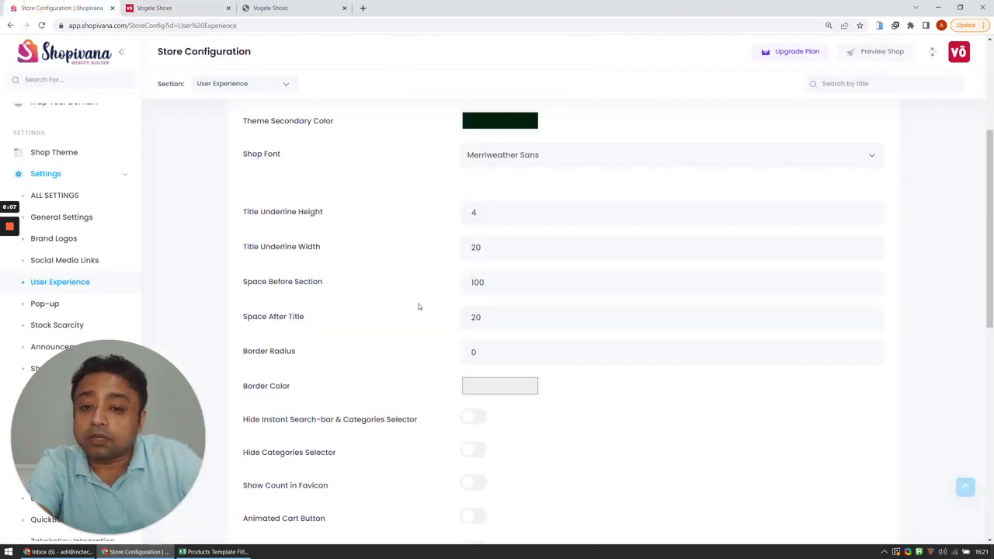
{"action": "double_click", "coordinate": [512, 318]}
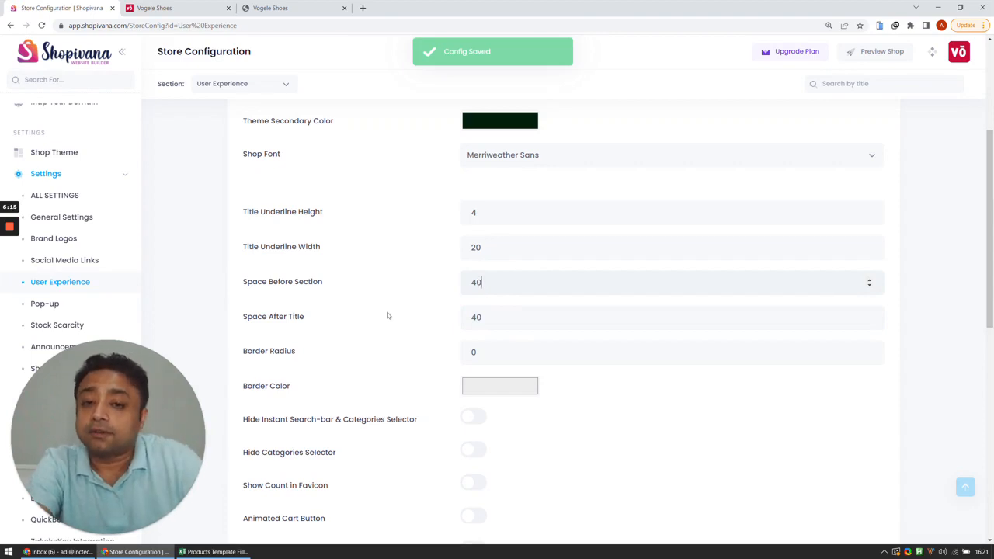
{"action": "left_click", "coordinate": [357, 200]}
Reload the storefront's home page and examine the spacing around the New Arrivals and Featured Collections titles
{"action": "left_click", "coordinate": [142, 5]}
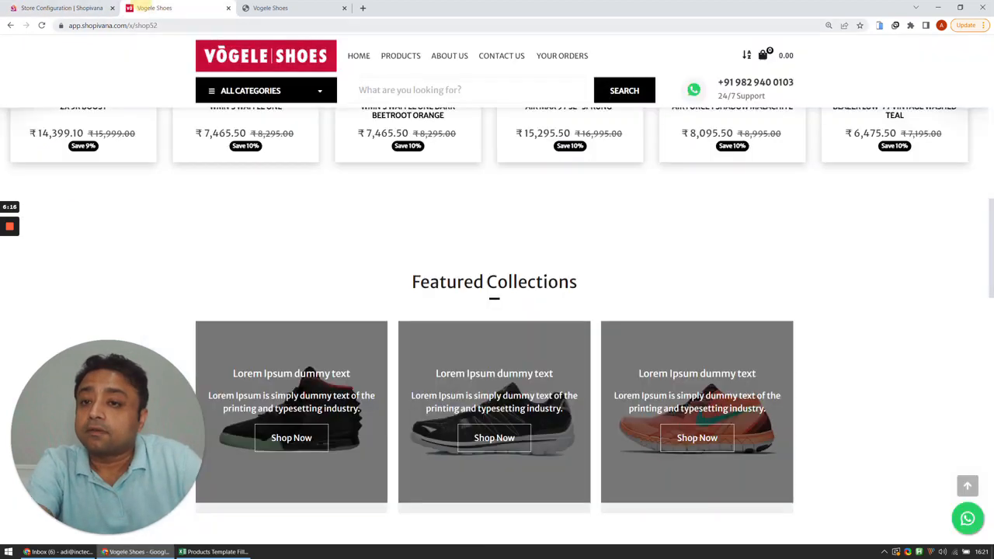
{"action": "left_click", "coordinate": [43, 25]}
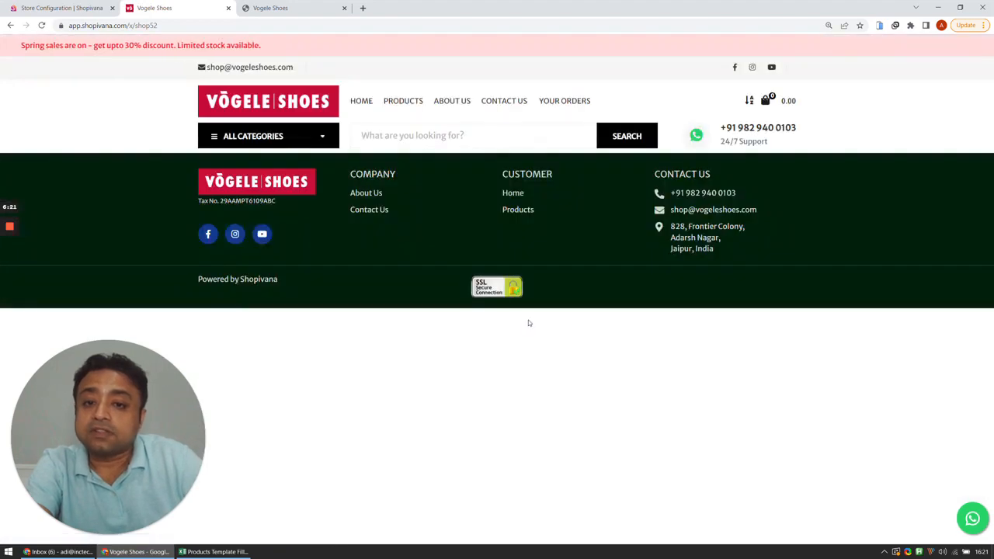
{"action": "scroll", "coordinate": [529, 322], "scroll_direction": "down", "scroll_amount": 7}
{"action": "scroll", "coordinate": [529, 323], "scroll_direction": "up", "scroll_amount": 2}
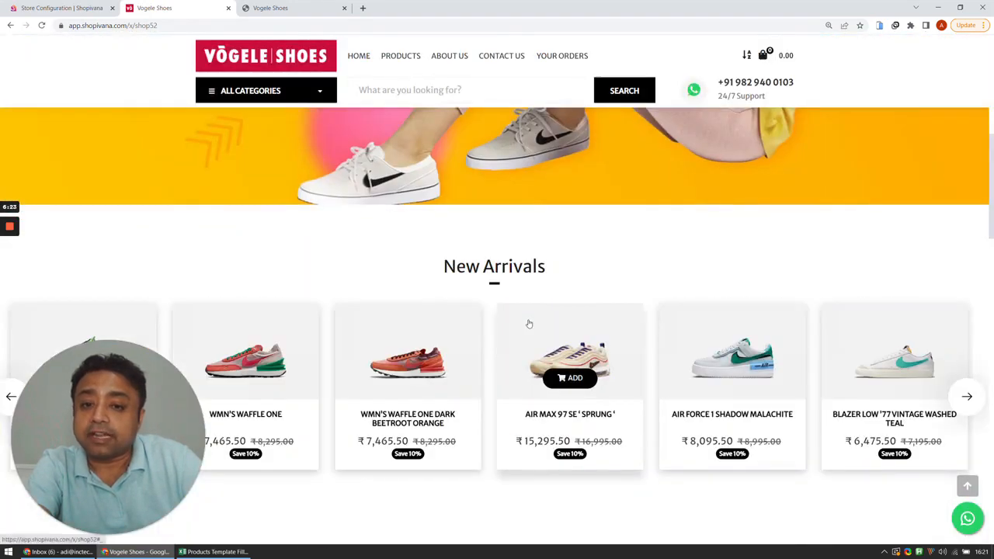
{"action": "scroll", "coordinate": [499, 390], "scroll_direction": "down", "scroll_amount": 3}
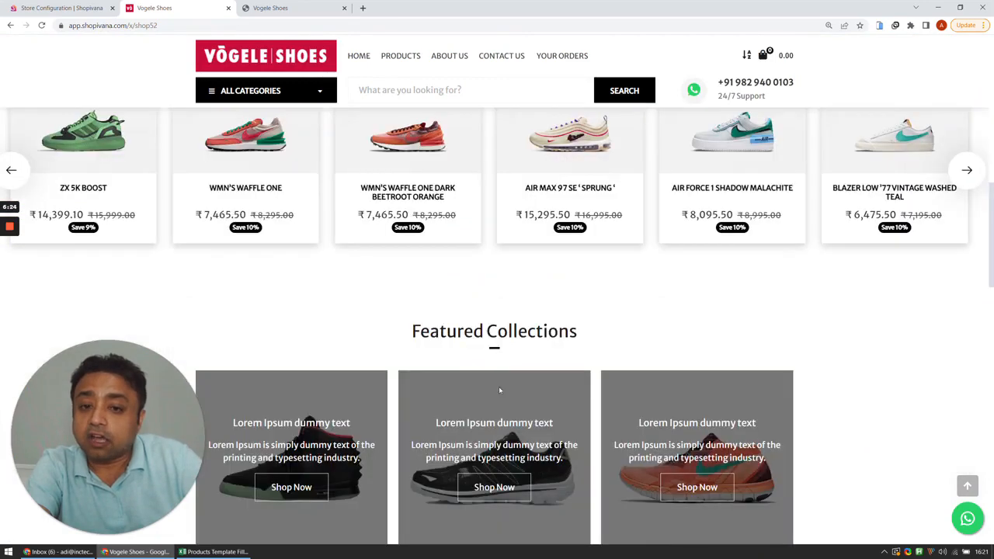
Set the Title Underline Height and the Title Underline Width both to 0 in the User Experience settings
{"action": "left_click", "coordinate": [85, 5]}
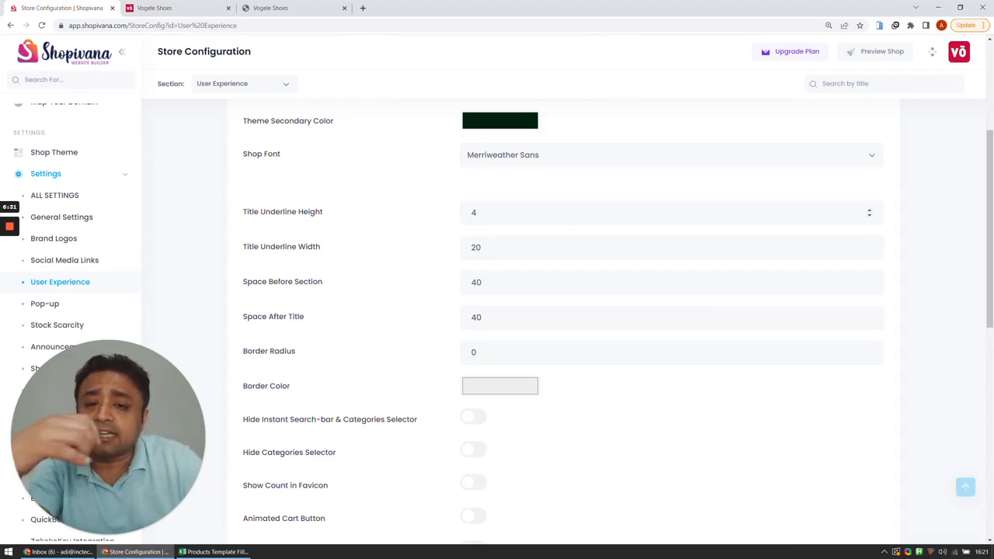
{"action": "double_click", "coordinate": [475, 214]}
{"action": "type", "text": "0"}
{"action": "key", "text": "Tab"}
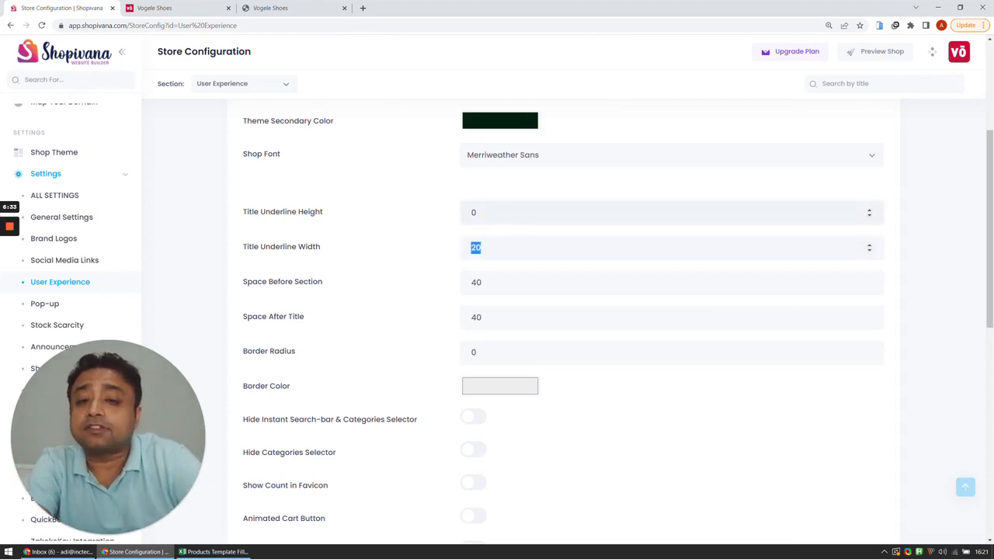
{"action": "type", "text": "0"}
{"action": "key", "text": "Tab"}
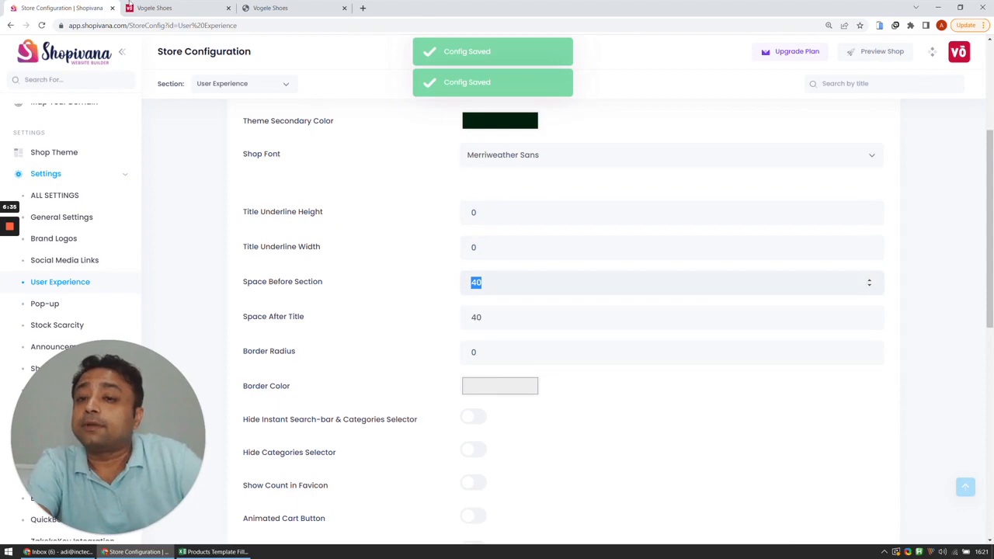
Reload the storefront's home page and check the New Arrivals and Featured Collections titles for underlines
{"action": "left_click", "coordinate": [147, 8]}
{"action": "left_click", "coordinate": [42, 26]}
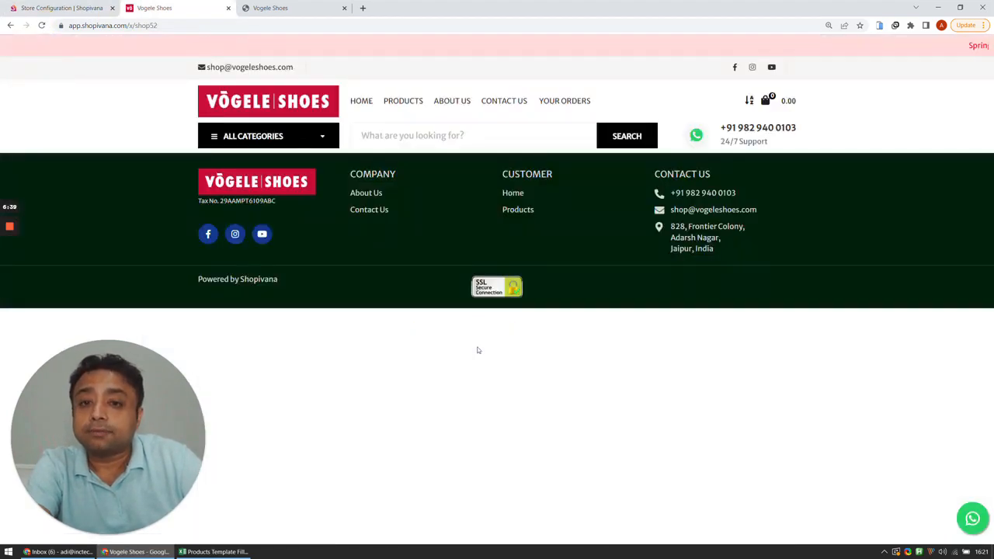
{"action": "scroll", "coordinate": [478, 351], "scroll_direction": "down", "scroll_amount": 8}
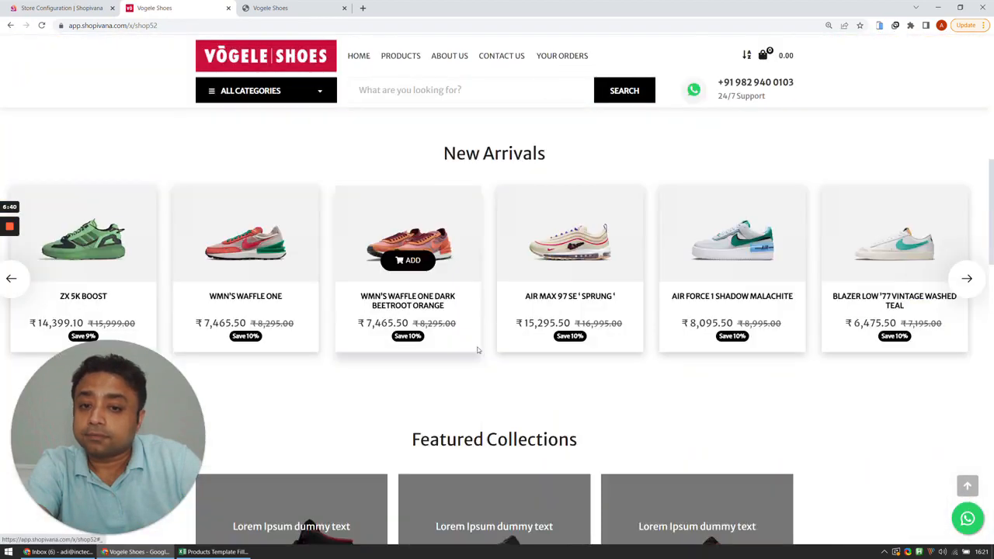
Locate the Border Radius setting and examine the corners of the product cards and collection tiles on the storefront's home page
{"action": "left_click", "coordinate": [50, 7]}
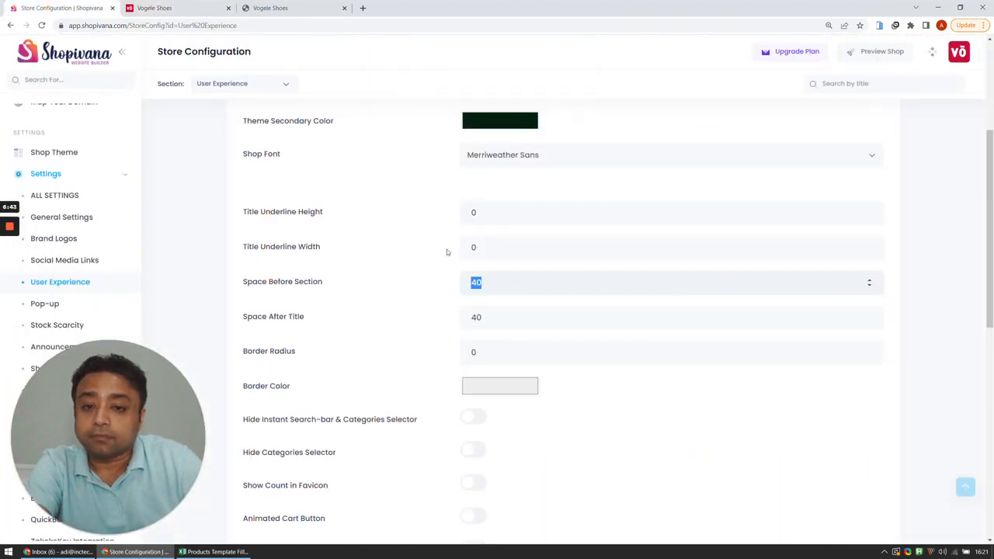
{"action": "scroll", "coordinate": [555, 310], "scroll_direction": "down", "scroll_amount": 2}
{"action": "double_click", "coordinate": [481, 236]}
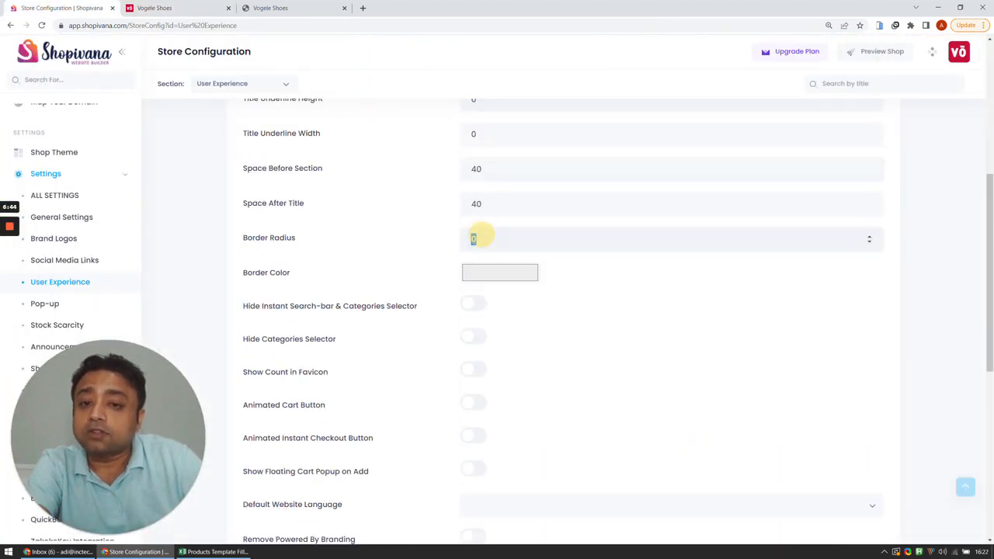
{"action": "left_click", "coordinate": [154, 8]}
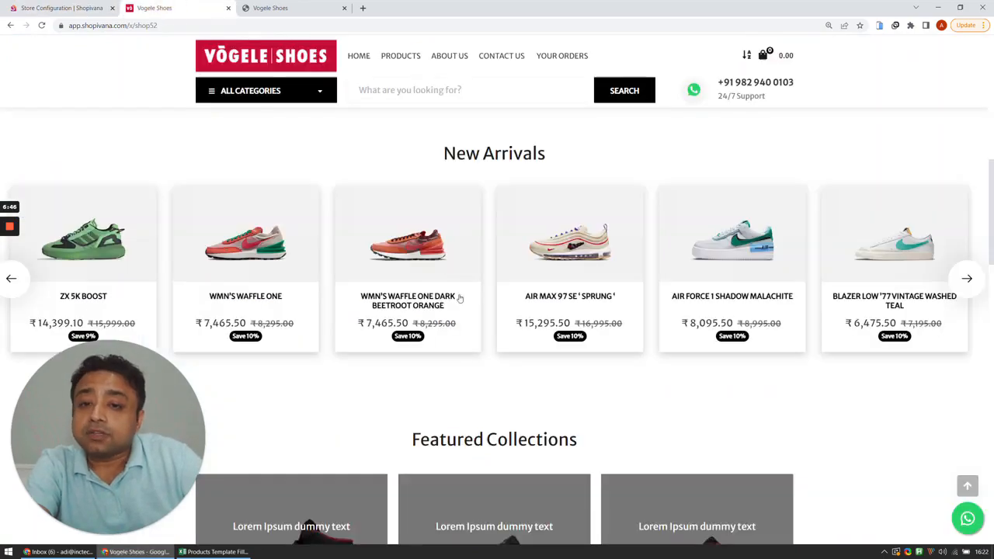
{"action": "scroll", "coordinate": [459, 303], "scroll_direction": "up", "scroll_amount": 5}
{"action": "scroll", "coordinate": [459, 303], "scroll_direction": "down", "scroll_amount": 10}
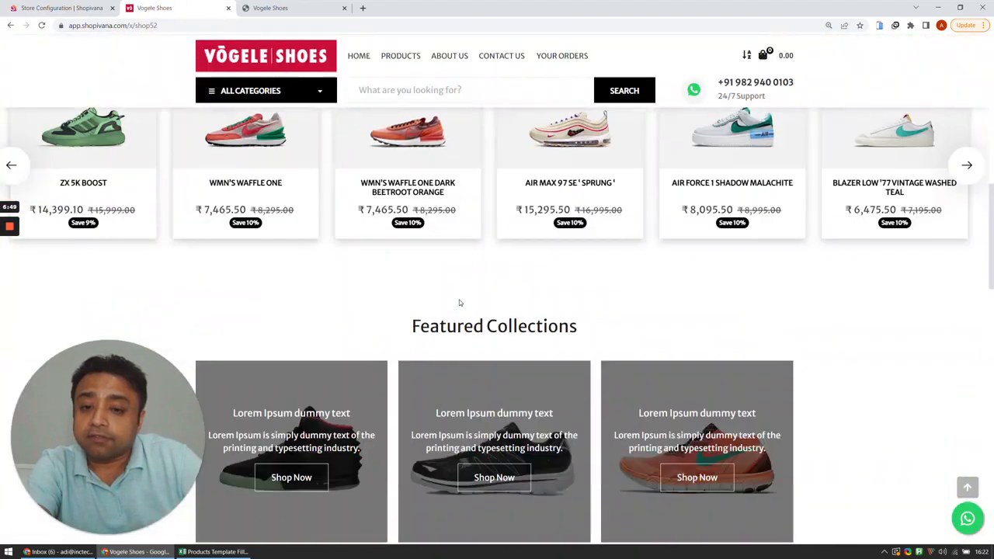
{"action": "scroll", "coordinate": [460, 301], "scroll_direction": "up", "scroll_amount": 2}
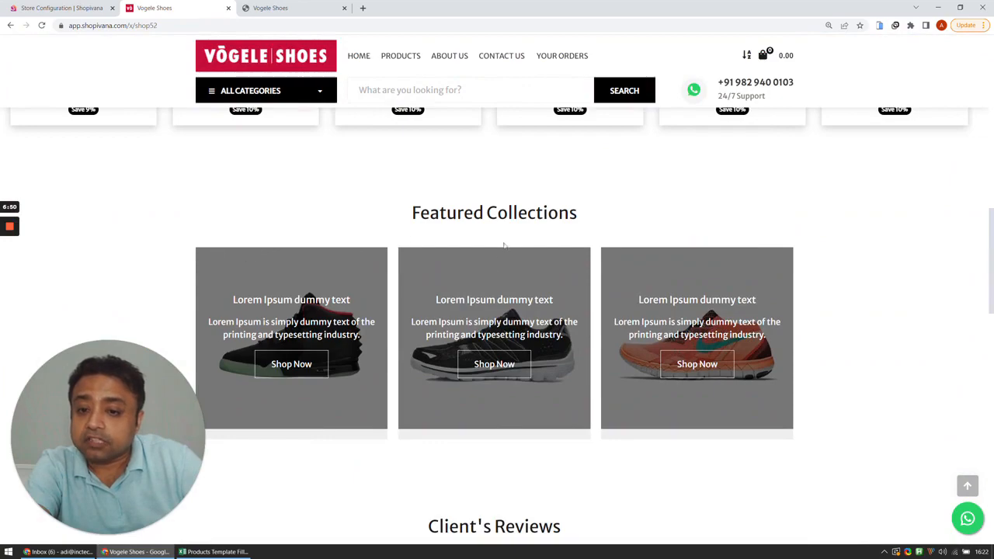
{"action": "scroll", "coordinate": [503, 245], "scroll_direction": "down", "scroll_amount": 10}
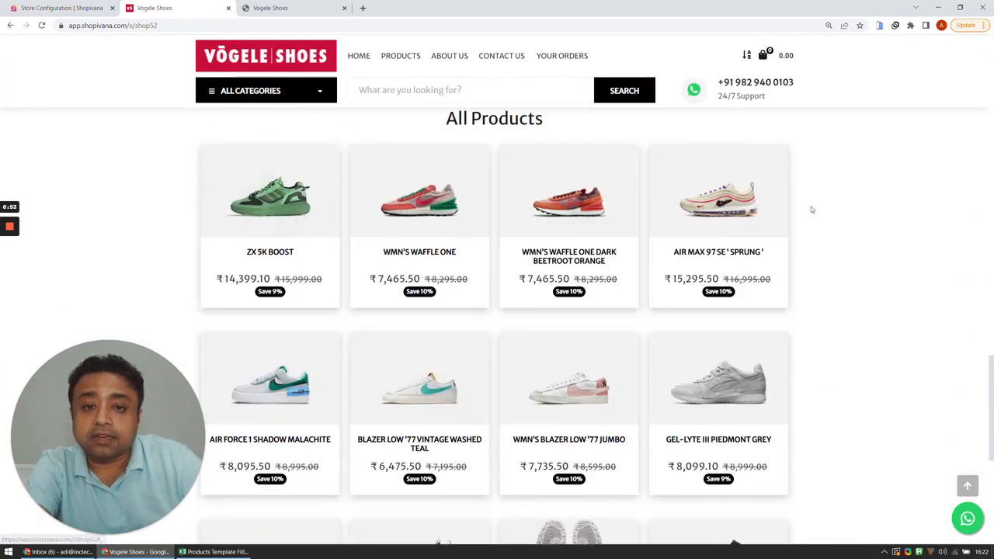
{"action": "scroll", "coordinate": [811, 210], "scroll_direction": "down", "scroll_amount": 5}
{"action": "scroll", "coordinate": [699, 256], "scroll_direction": "up", "scroll_amount": 9}
{"action": "scroll", "coordinate": [619, 285], "scroll_direction": "down", "scroll_amount": 3}
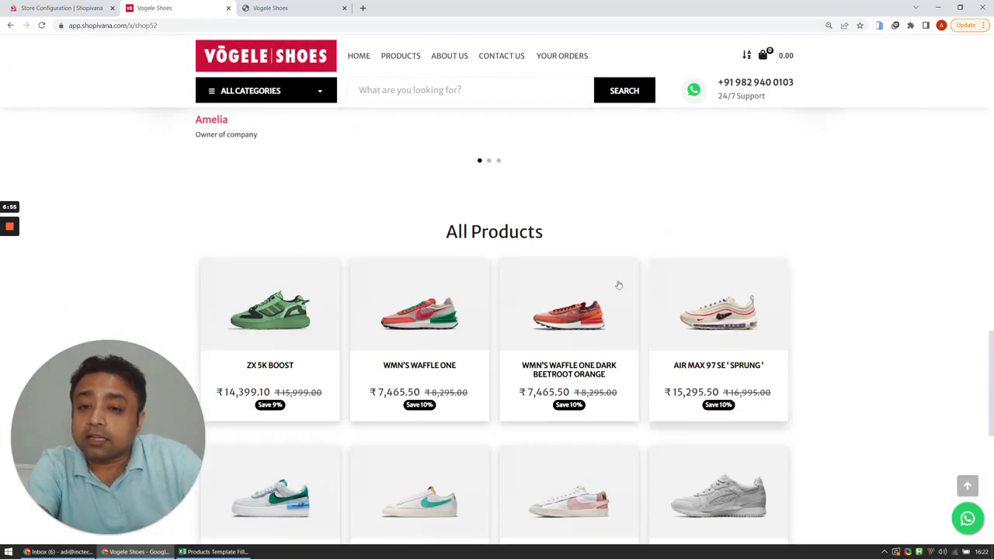
{"action": "mouse_move", "coordinate": [249, 261]}
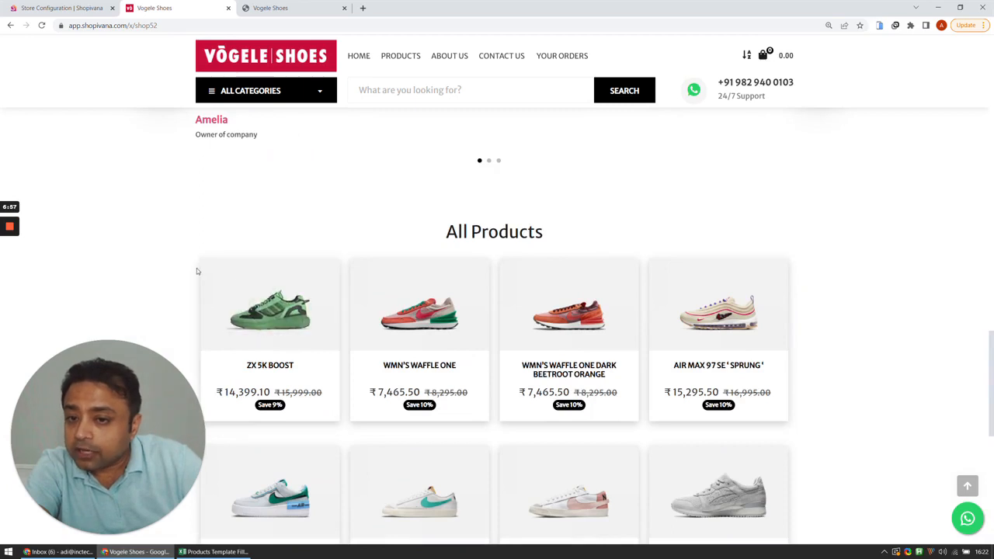
Set the Border Radius to 20 in the User Experience settings and reload the storefront's home page
{"action": "left_click", "coordinate": [73, 7]}
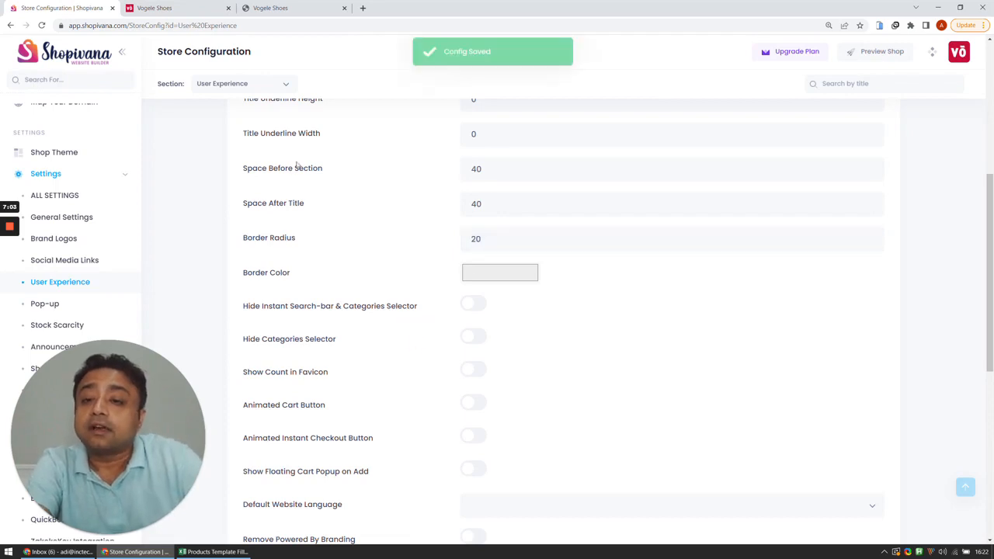
{"action": "left_click", "coordinate": [186, 5]}
{"action": "left_click", "coordinate": [42, 26]}
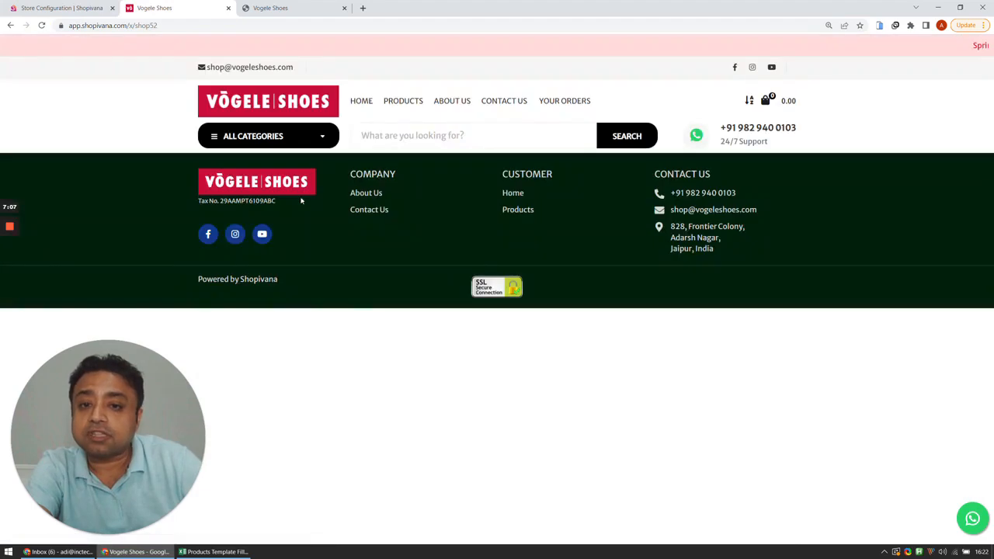
Examine the corners of the header buttons and the New Arrivals, Featured Collections and All Products cards on the storefront
{"action": "scroll", "coordinate": [300, 200], "scroll_direction": "down", "scroll_amount": 8}
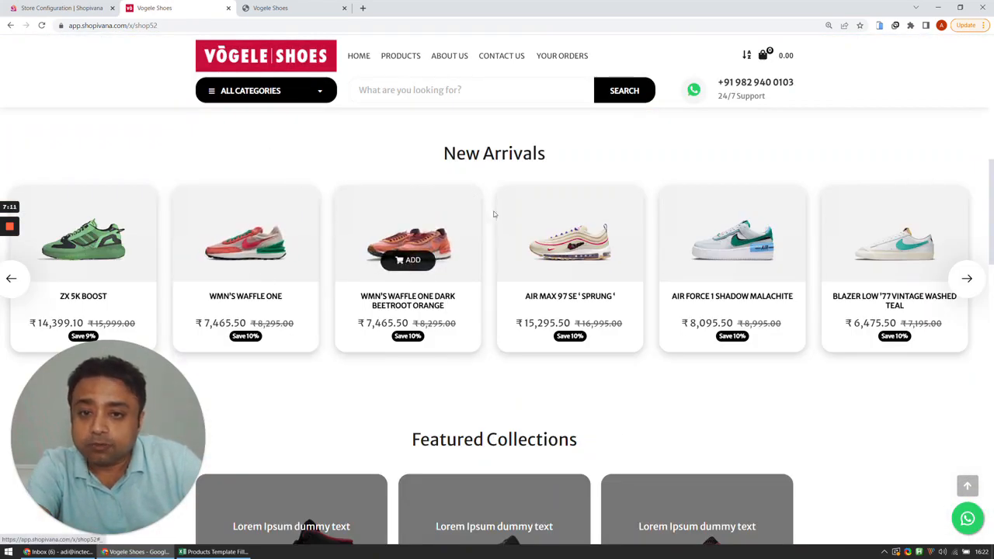
{"action": "scroll", "coordinate": [510, 355], "scroll_direction": "down", "scroll_amount": 3}
{"action": "scroll", "coordinate": [502, 344], "scroll_direction": "up", "scroll_amount": 11}
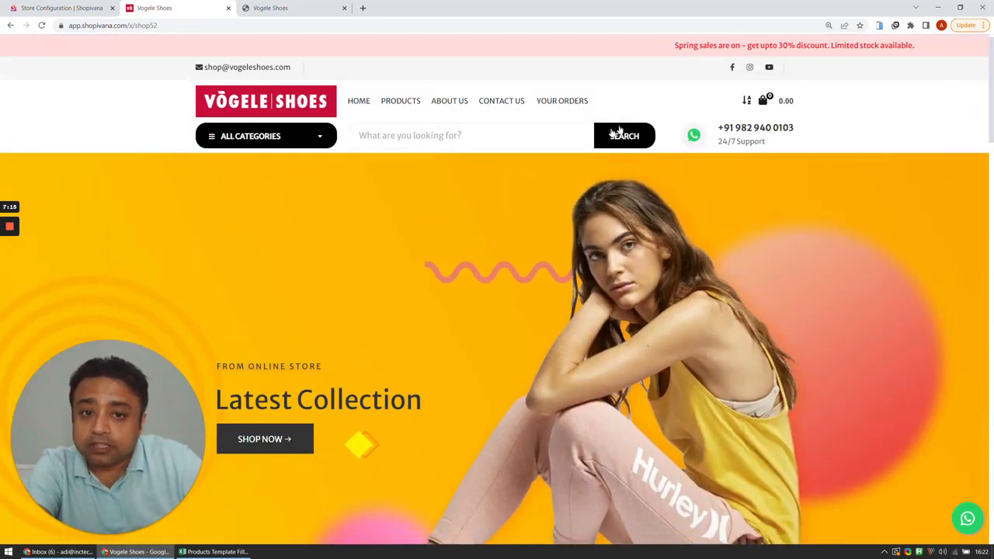
{"action": "scroll", "coordinate": [656, 170], "scroll_direction": "down", "scroll_amount": 15}
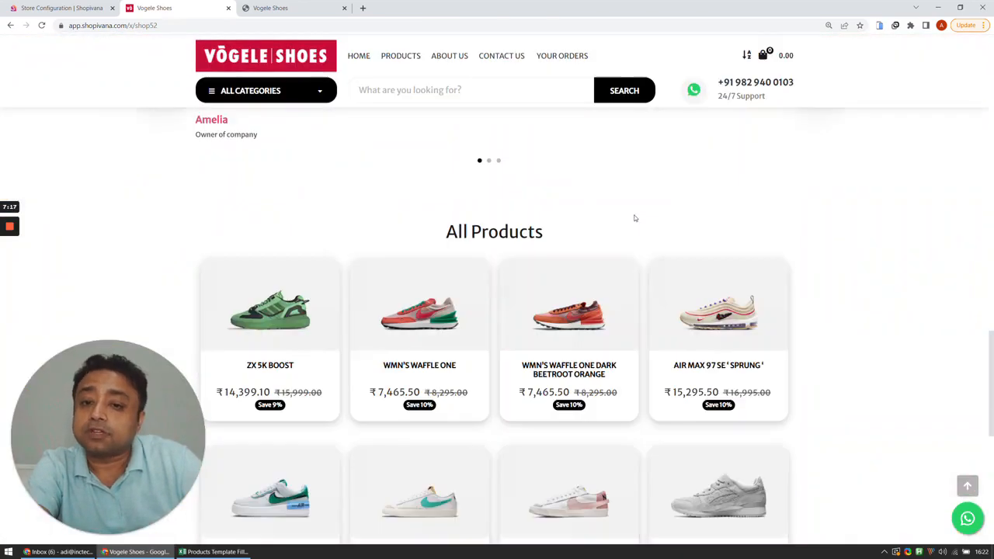
{"action": "scroll", "coordinate": [634, 218], "scroll_direction": "up", "scroll_amount": 15}
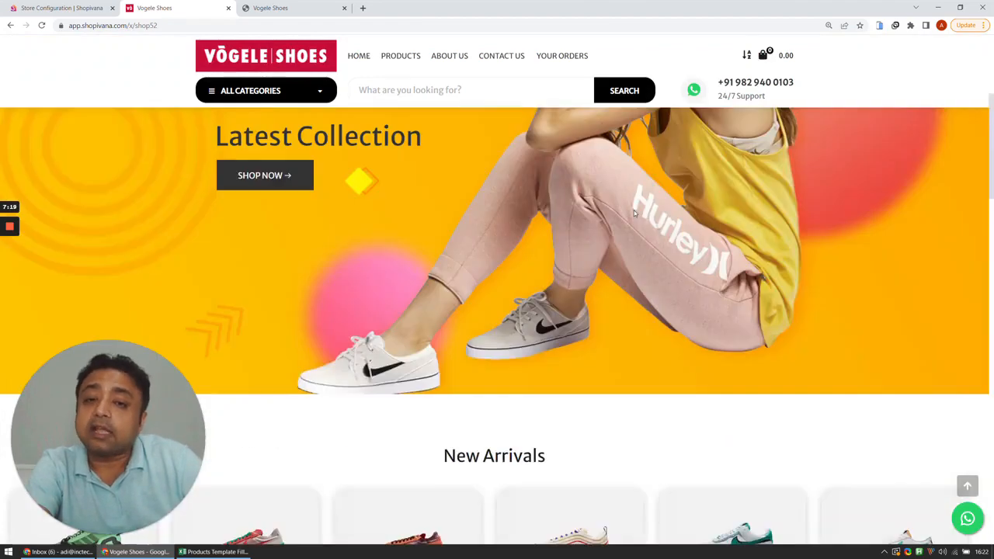
{"action": "scroll", "coordinate": [635, 213], "scroll_direction": "down", "scroll_amount": 5}
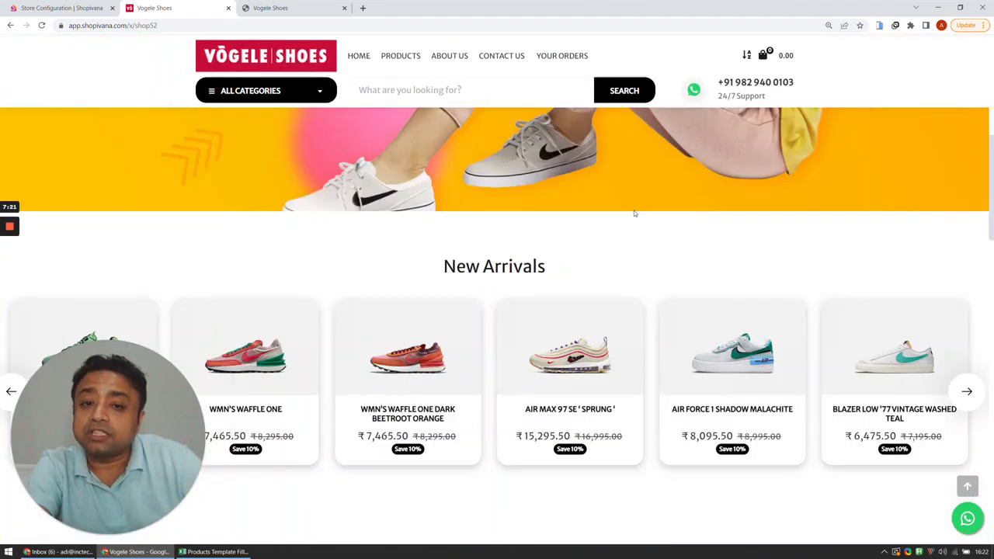
Set the Border Radius to 0 and the Product Image Width to 1000 in the User Experience settings
{"action": "left_click", "coordinate": [78, 7]}
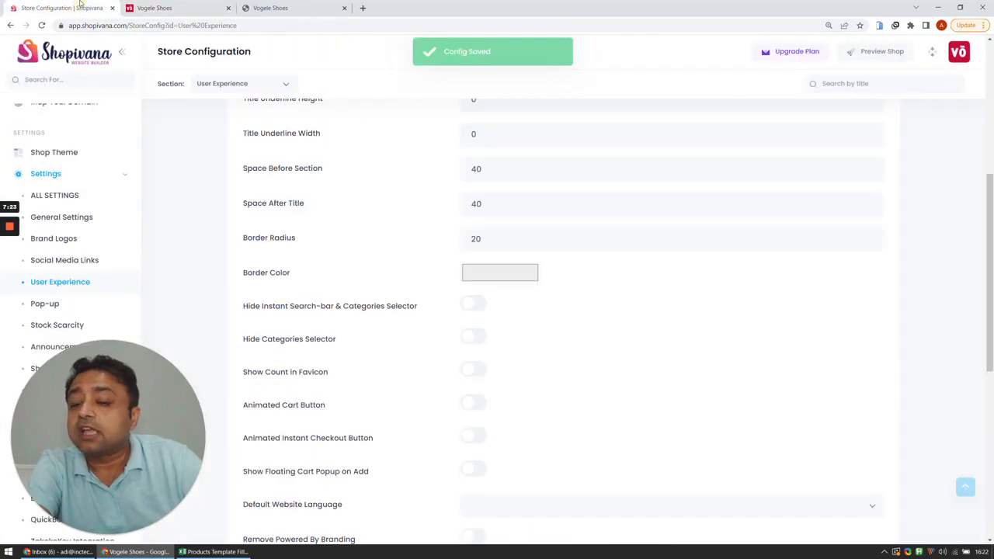
{"action": "double_click", "coordinate": [534, 237]}
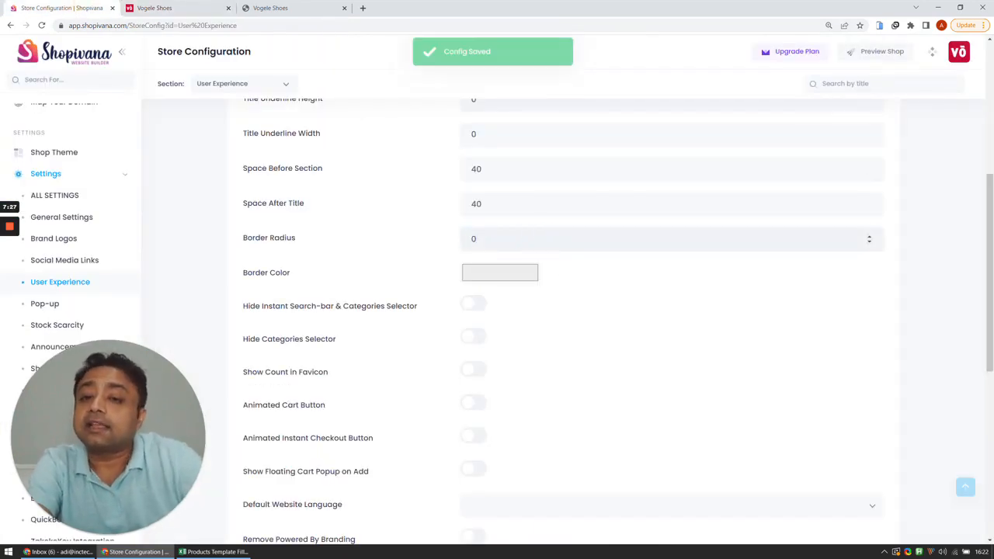
{"action": "scroll", "coordinate": [557, 298], "scroll_direction": "up", "scroll_amount": 2}
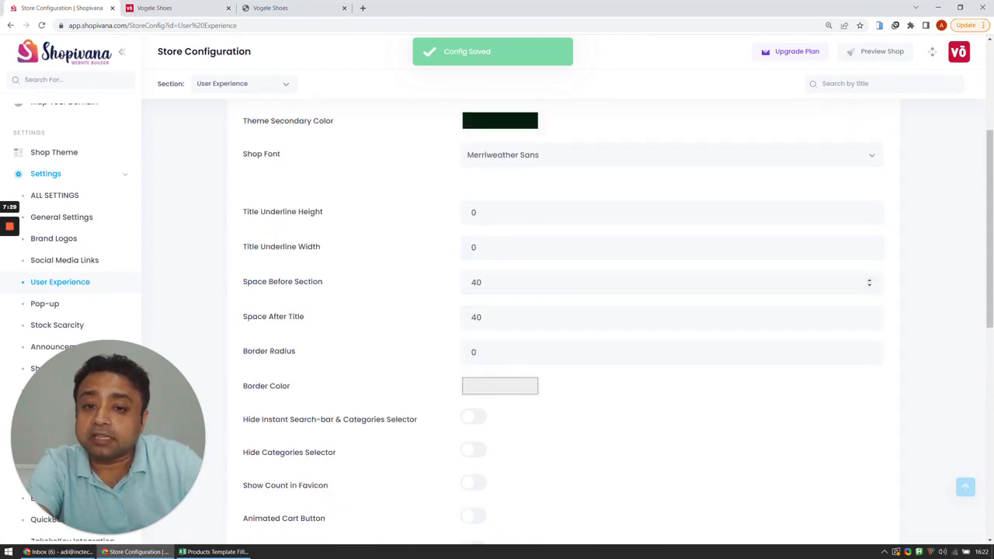
{"action": "scroll", "coordinate": [557, 297], "scroll_direction": "up", "scroll_amount": 4}
{"action": "double_click", "coordinate": [509, 289]}
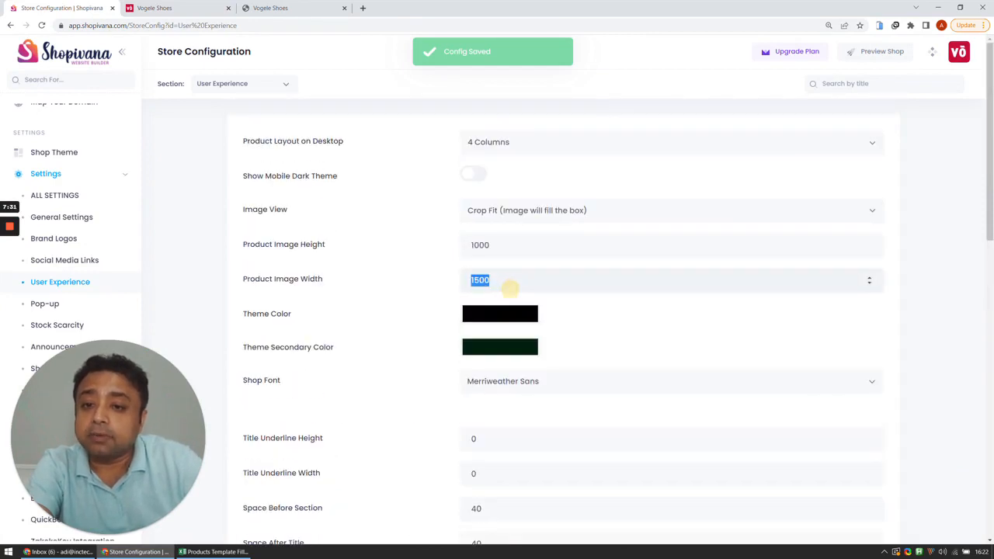
{"action": "type", "text": "1000"}
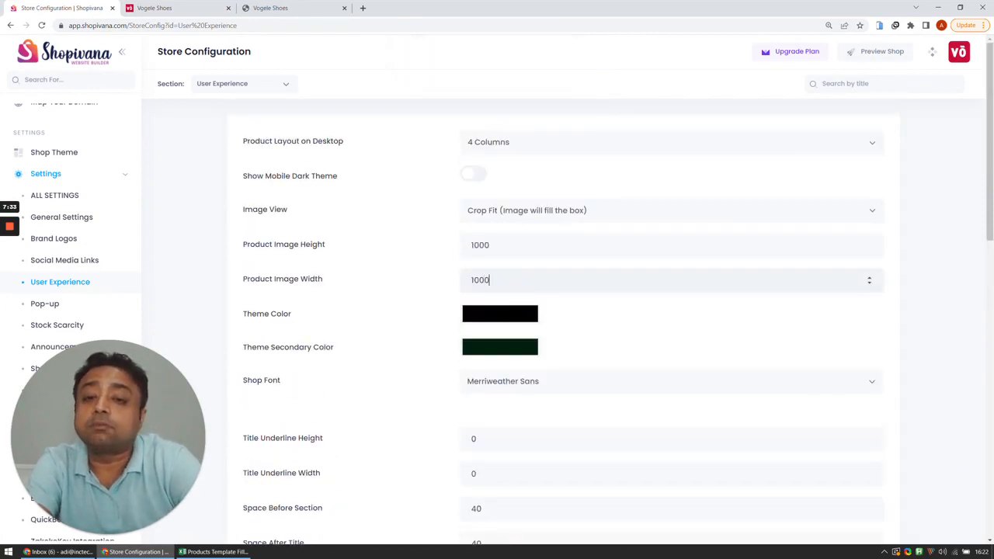
{"action": "left_click", "coordinate": [436, 327]}
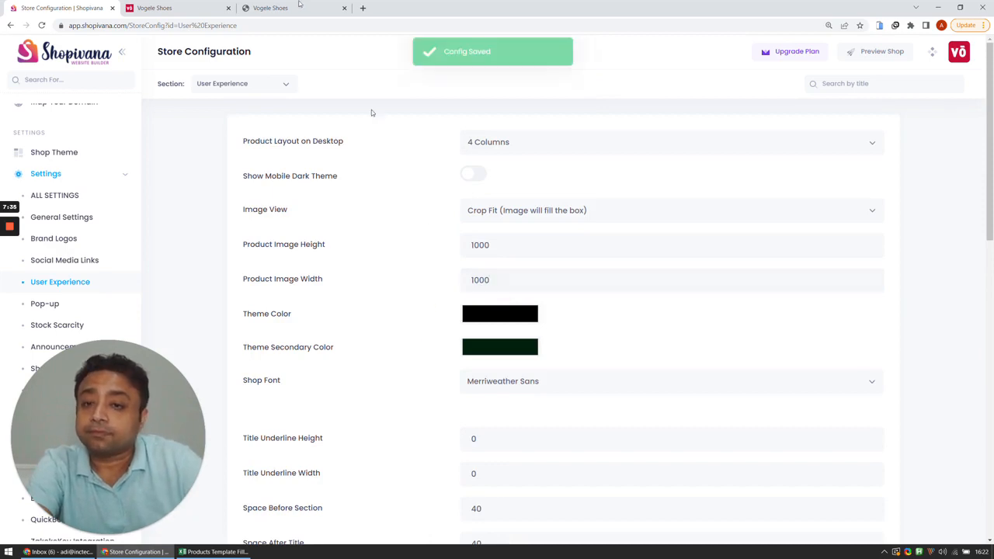
Reload the storefront's home page and check the proportions of the New Arrivals product images
{"action": "left_click", "coordinate": [155, 7]}
{"action": "left_click", "coordinate": [43, 25]}
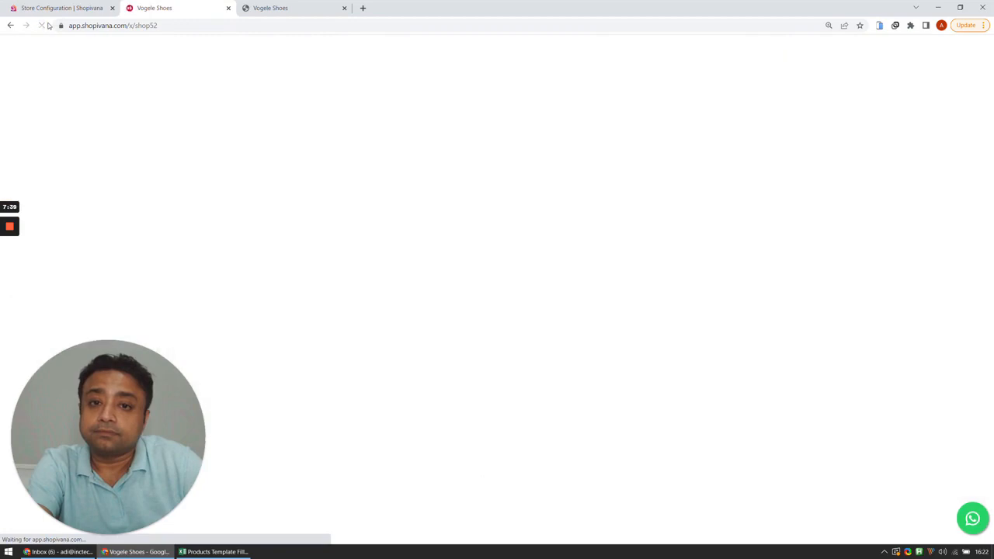
{"action": "scroll", "coordinate": [470, 182], "scroll_direction": "down", "scroll_amount": 10}
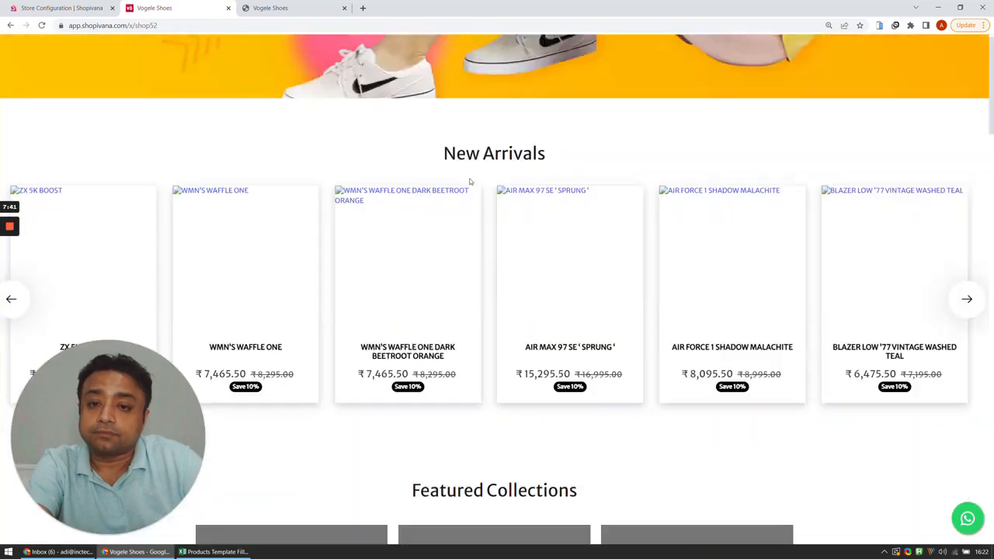
{"action": "scroll", "coordinate": [470, 182], "scroll_direction": "down", "scroll_amount": 3}
{"action": "scroll", "coordinate": [350, 142], "scroll_direction": "up", "scroll_amount": 5}
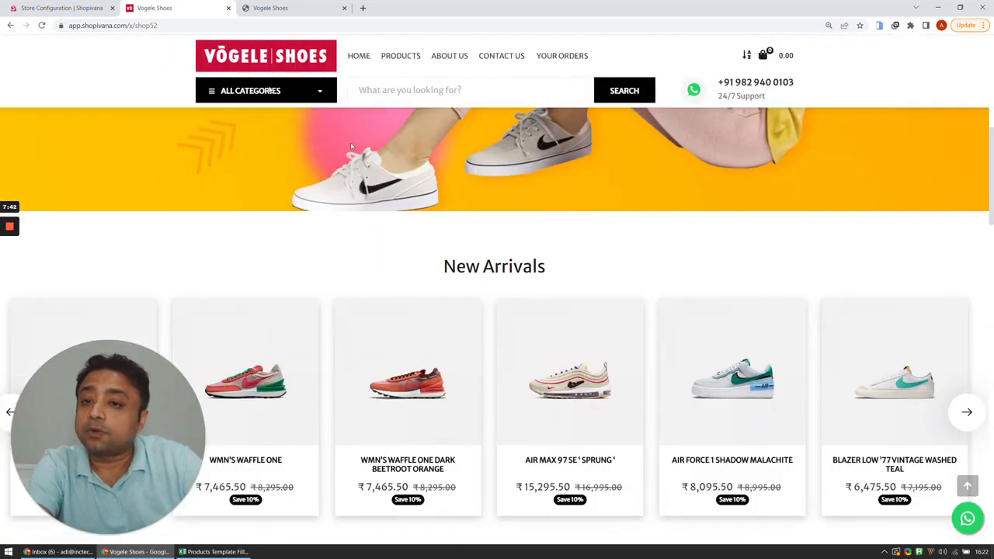
Locate the Hide Instant Search-bar & Categories Selector setting and examine the search bar and categories selector in the storefront's header
{"action": "left_click", "coordinate": [98, 6]}
{"action": "scroll", "coordinate": [397, 272], "scroll_direction": "down", "scroll_amount": 6}
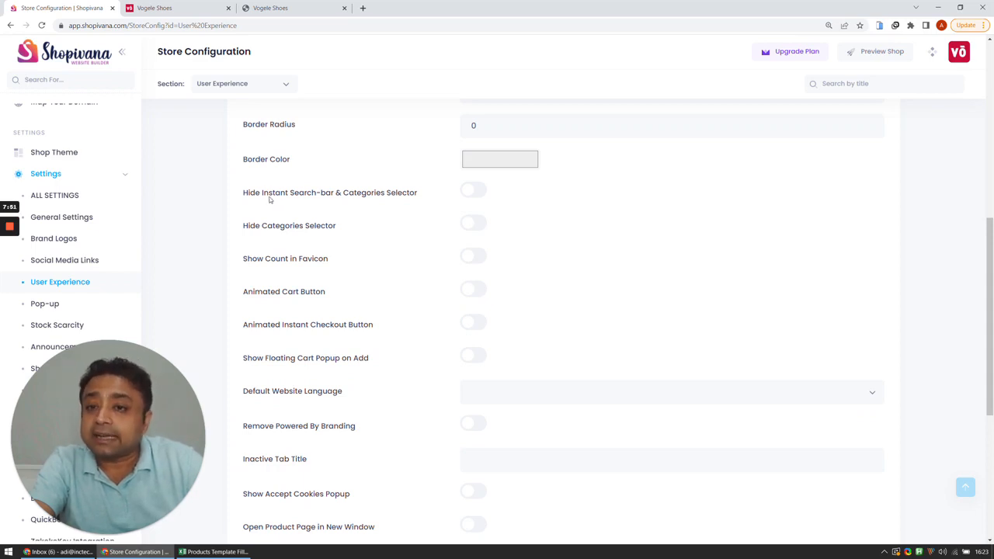
{"action": "left_click_drag", "start_coordinate": [239, 197], "coordinate": [411, 195]}
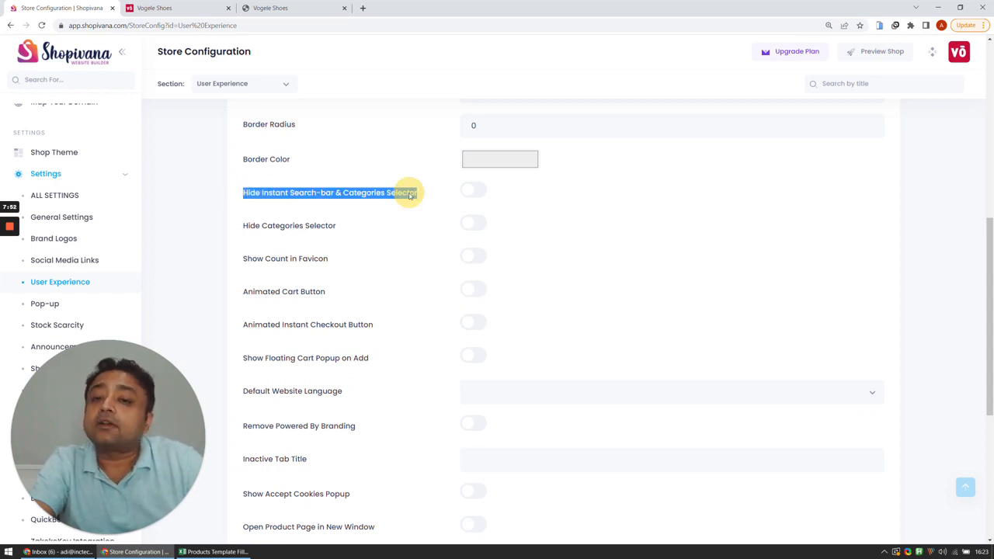
{"action": "left_click", "coordinate": [410, 195]}
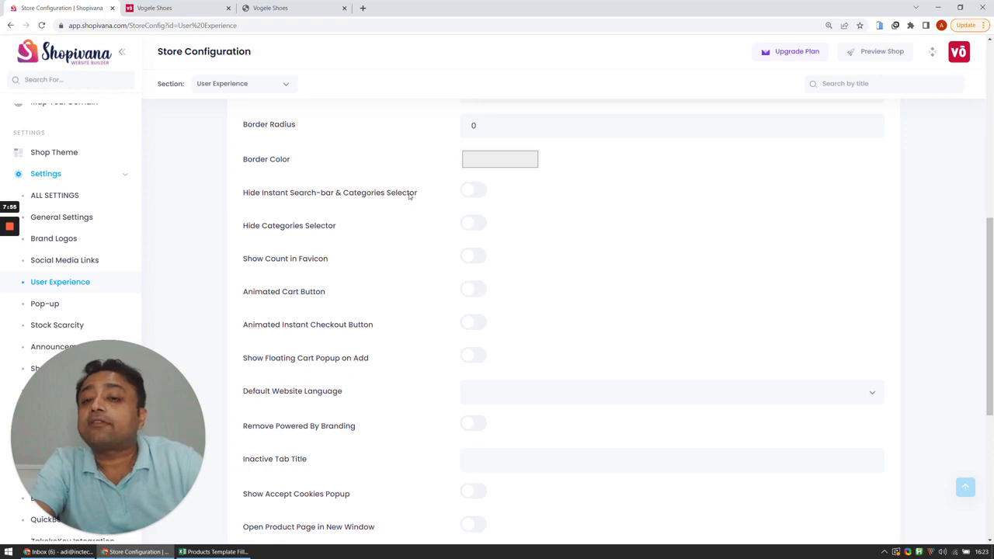
{"action": "left_click", "coordinate": [201, 5]}
{"action": "scroll", "coordinate": [321, 217], "scroll_direction": "up", "scroll_amount": 10}
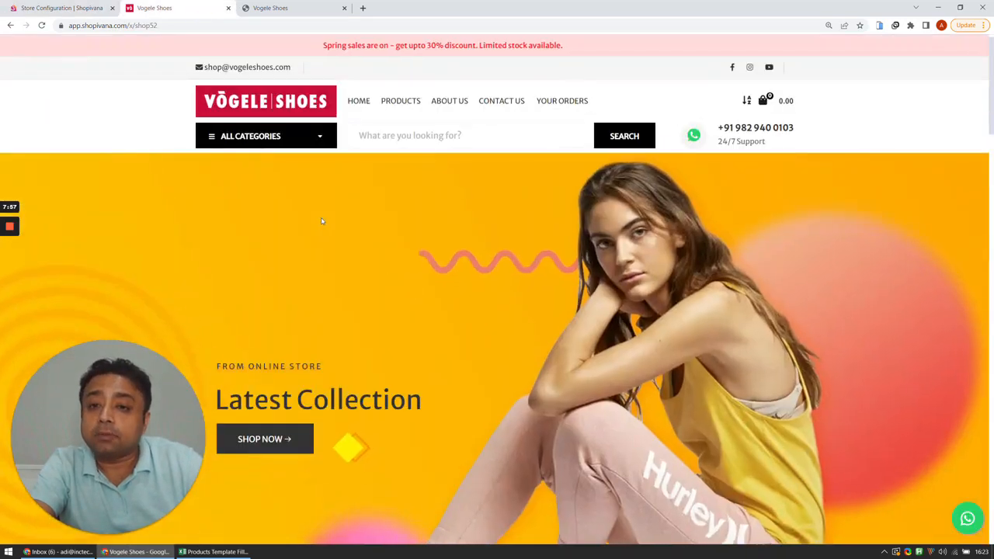
{"action": "left_click", "coordinate": [363, 135]}
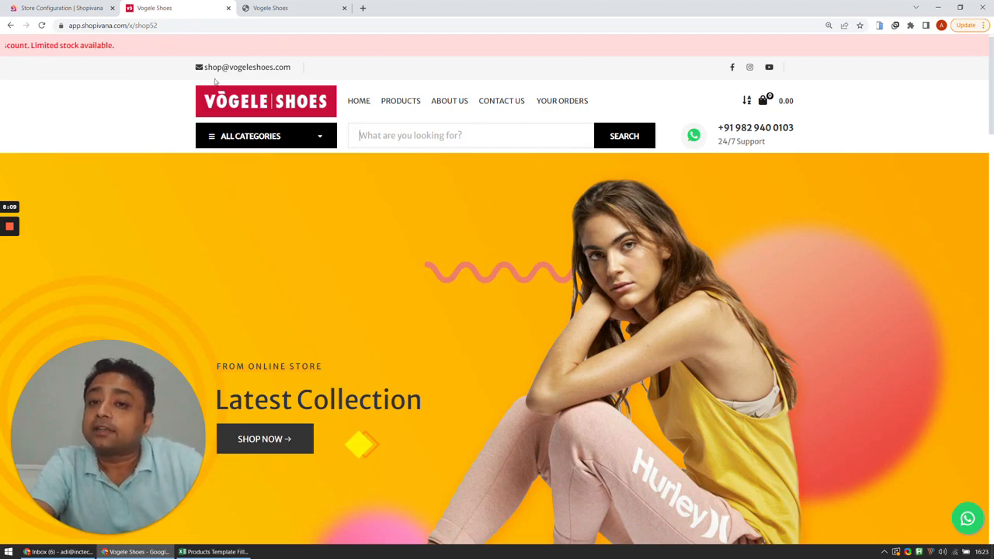
Turn on Hide Instant Search-bar & Categories Selector and reload the storefront's home page to check the header
{"action": "left_click", "coordinate": [62, 8]}
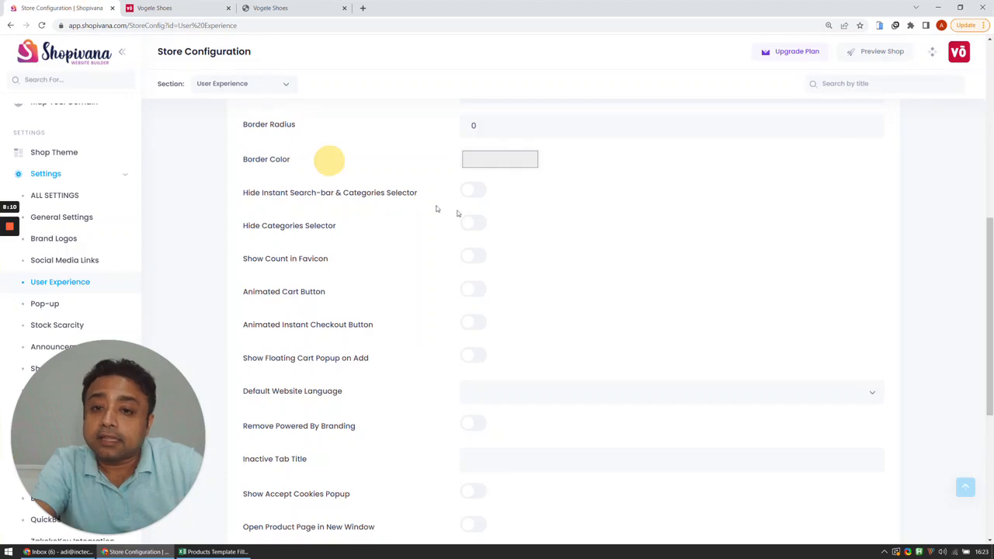
{"action": "left_click", "coordinate": [473, 191]}
{"action": "left_click", "coordinate": [161, 7]}
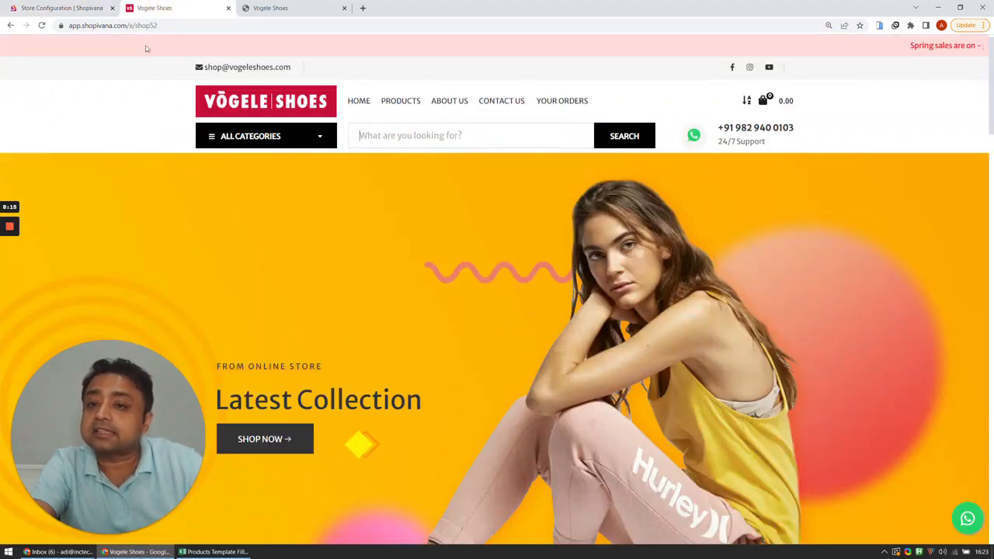
{"action": "left_click", "coordinate": [41, 25]}
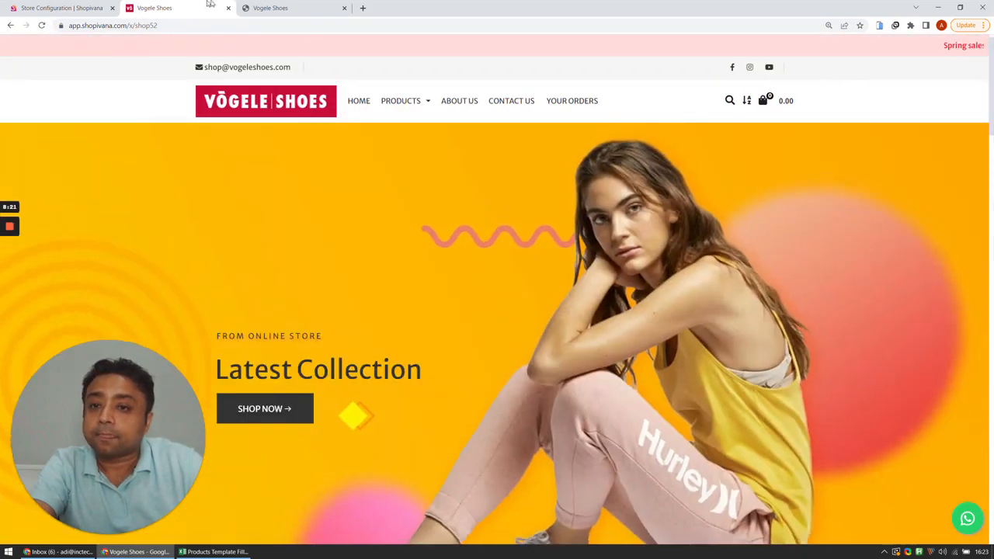
Turn off Hide Instant Search-bar & Categories Selector and turn on Hide Categories Selector in the User Experience settings
{"action": "left_click", "coordinate": [62, 8]}
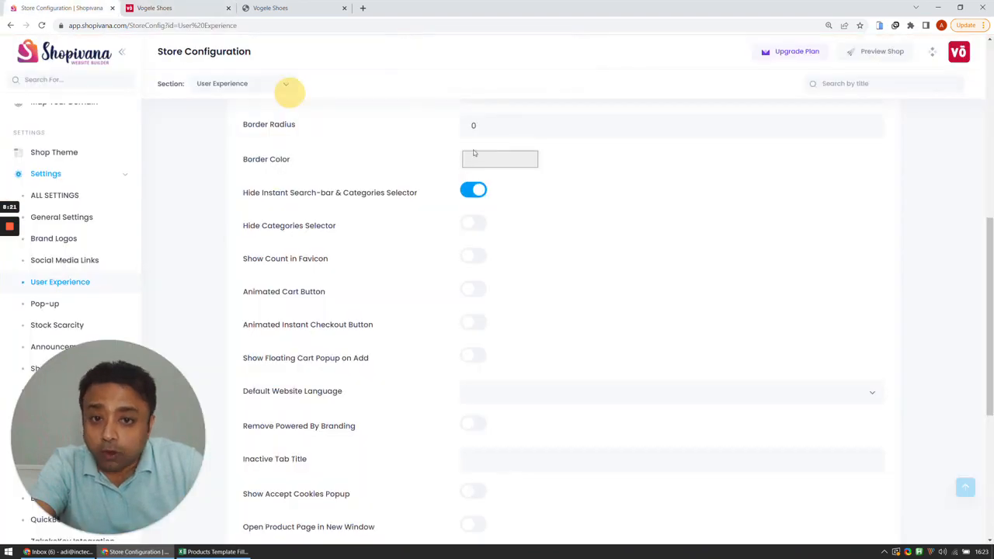
{"action": "left_click", "coordinate": [477, 191]}
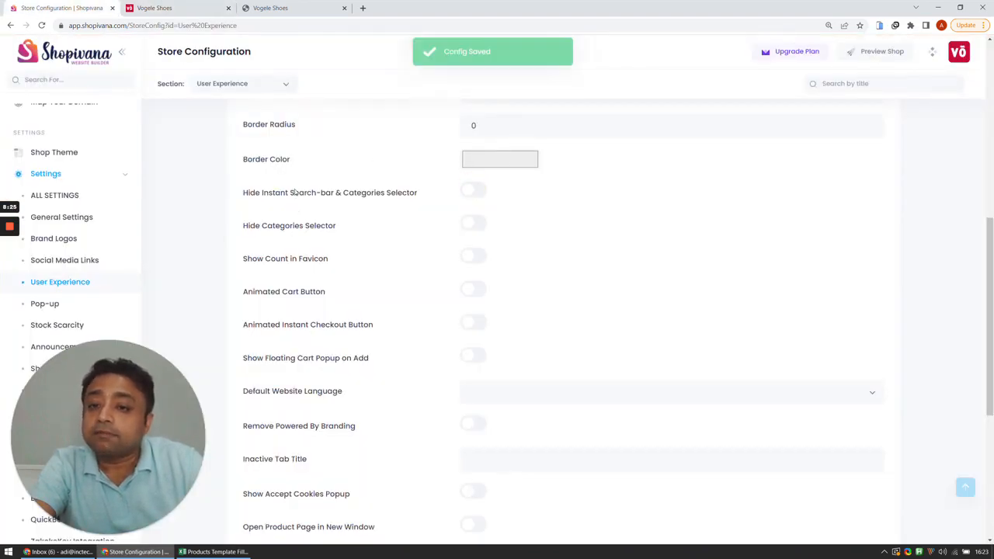
{"action": "left_click", "coordinate": [475, 225]}
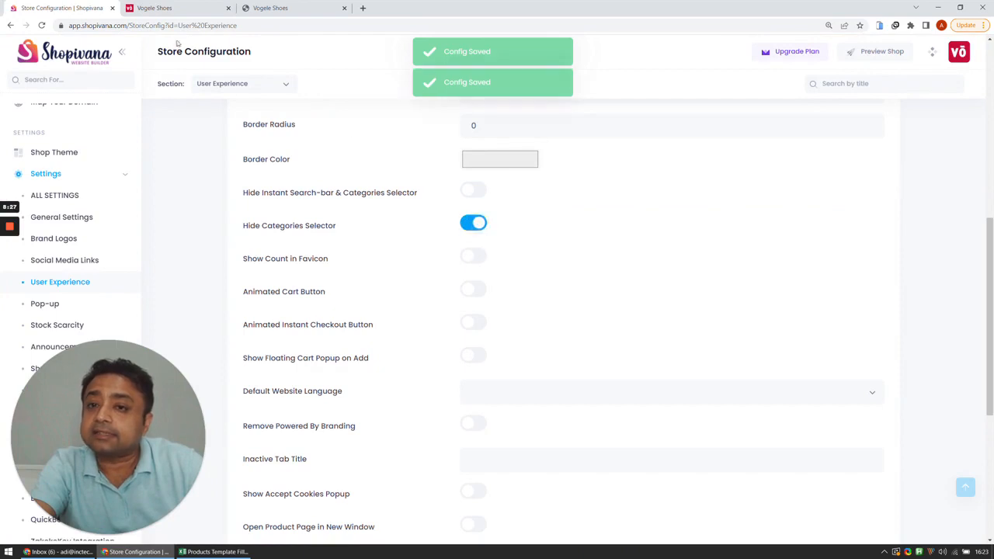
Compare the storefront's header with Hide Categories Selector on and off, leaving the setting turned off
{"action": "left_click", "coordinate": [187, 8]}
{"action": "left_click", "coordinate": [41, 26]}
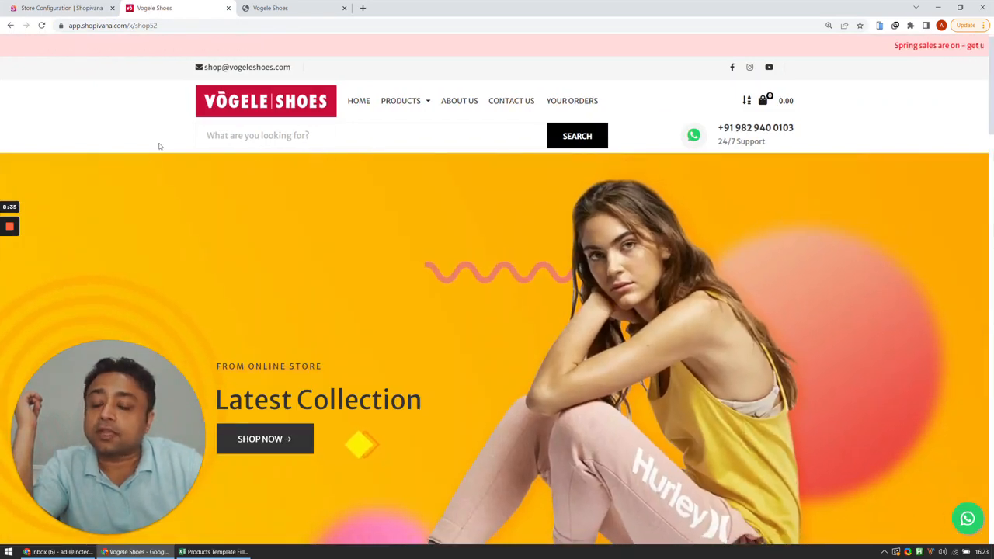
{"action": "left_click", "coordinate": [78, 9]}
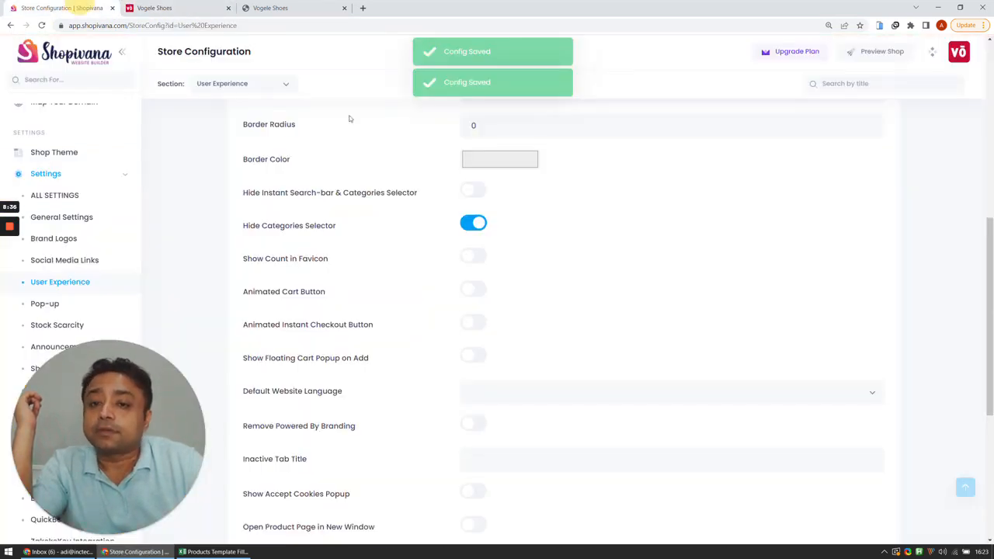
{"action": "left_click", "coordinate": [480, 226]}
{"action": "left_click", "coordinate": [205, 6]}
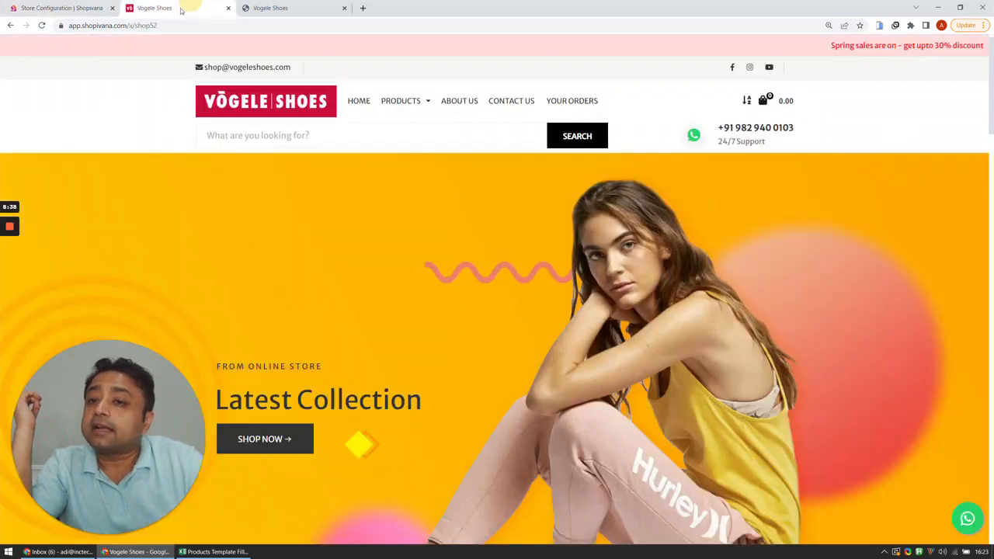
{"action": "left_click", "coordinate": [42, 25]}
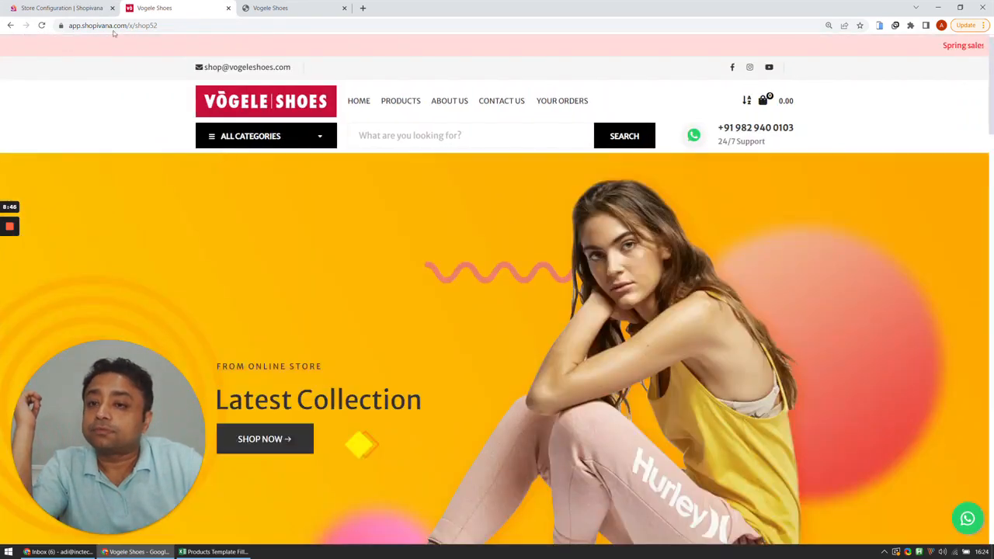
Locate the Show Count in Favicon and Animated Cart Button options in the User Experience settings
{"action": "left_click", "coordinate": [62, 8]}
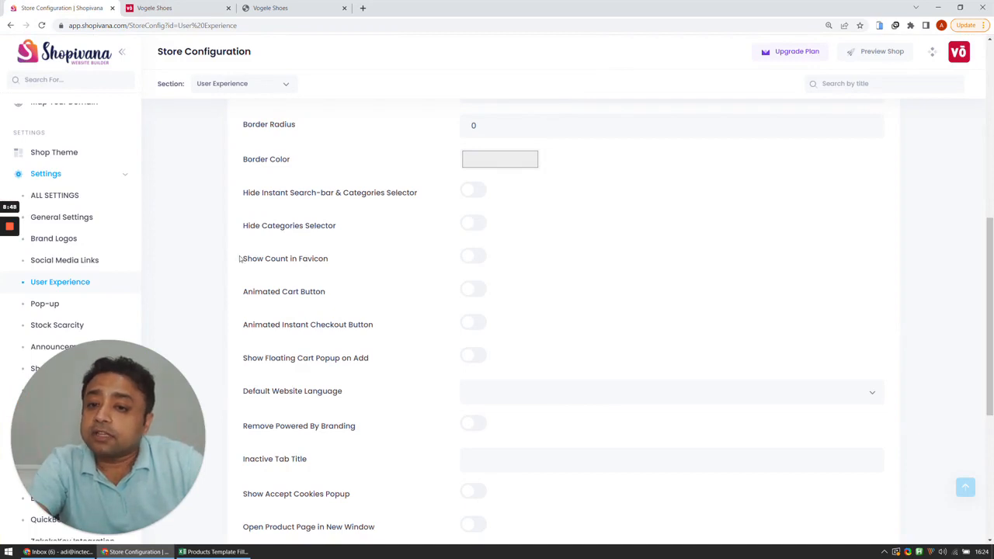
{"action": "left_click_drag", "start_coordinate": [246, 261], "coordinate": [339, 258]}
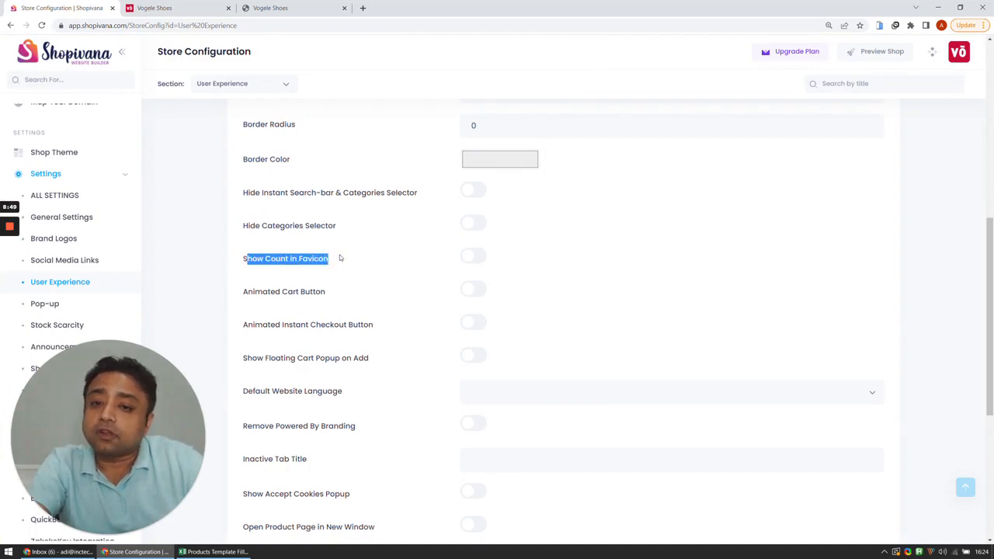
{"action": "scroll", "coordinate": [340, 258], "scroll_direction": "down", "scroll_amount": 2}
{"action": "left_click", "coordinate": [308, 170]}
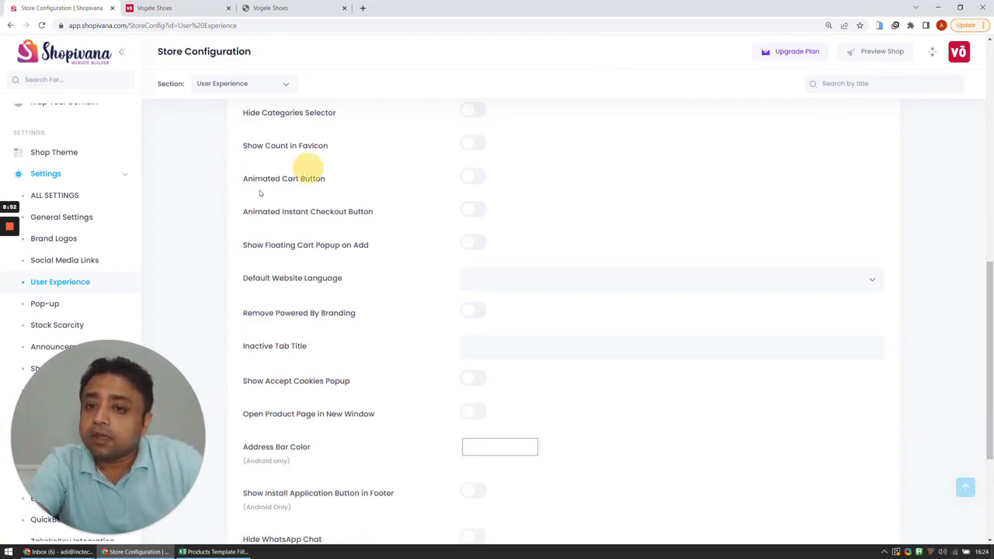
{"action": "double_click", "coordinate": [246, 180]}
{"action": "left_click", "coordinate": [324, 179]}
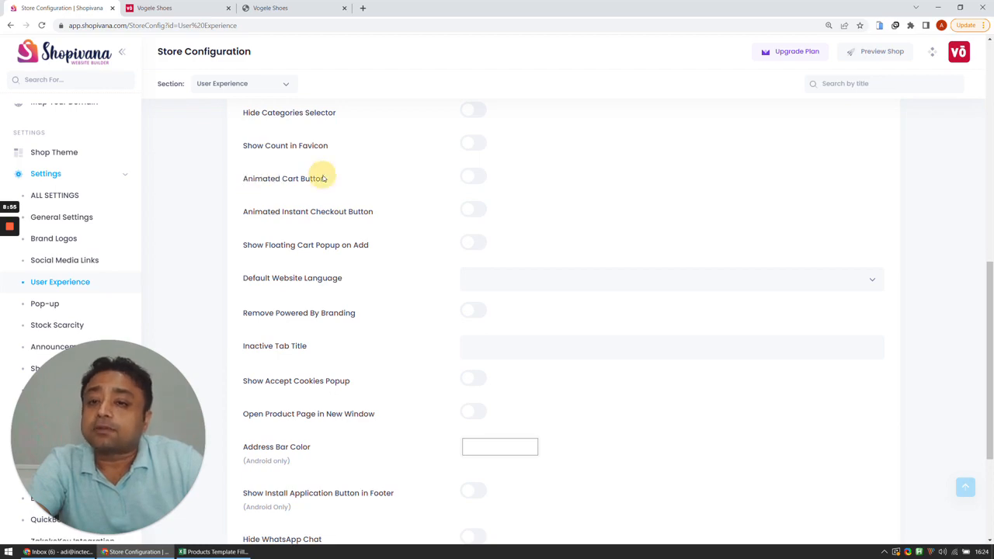
Open the WMN'S WAFFLE ONE DARK BEETROOT ORANGE product from New Arrivals and examine its Add to Cart button
{"action": "left_click", "coordinate": [181, 5]}
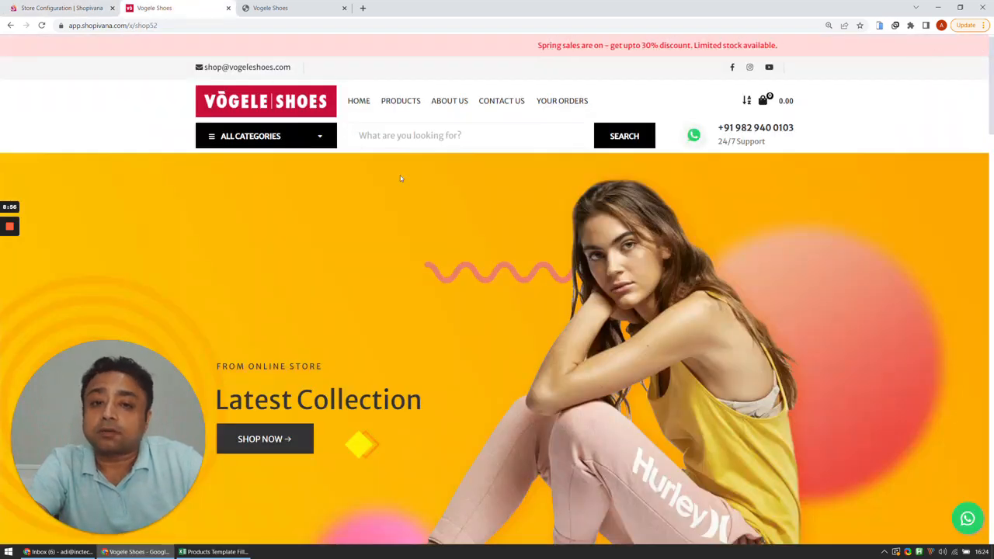
{"action": "scroll", "coordinate": [461, 233], "scroll_direction": "down", "scroll_amount": 3}
{"action": "scroll", "coordinate": [460, 236], "scroll_direction": "down", "scroll_amount": 4}
{"action": "mouse_move", "coordinate": [414, 314]}
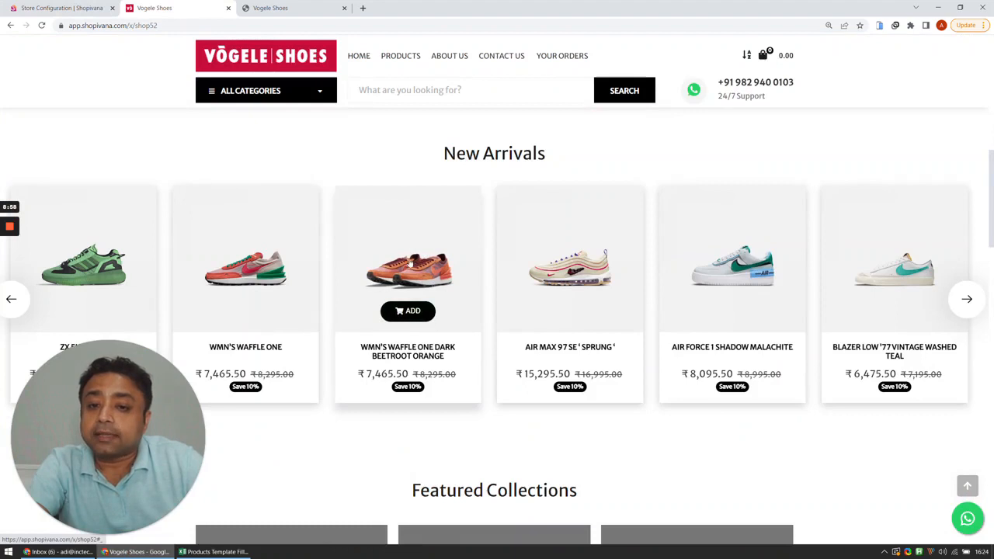
{"action": "left_click", "coordinate": [410, 264]}
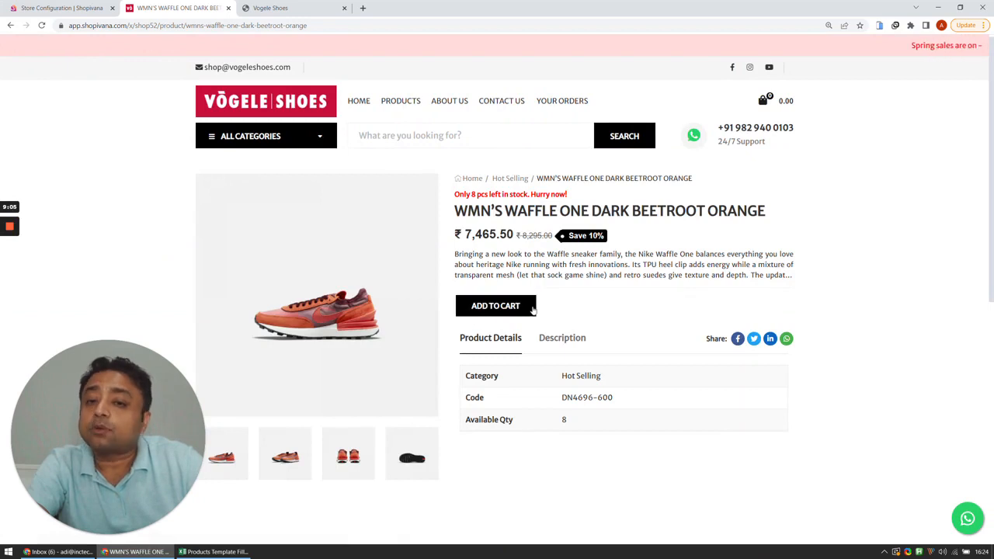
Turn on Animated Cart Button and reload the storefront's product page to check the Add to Cart button
{"action": "left_click", "coordinate": [103, 7]}
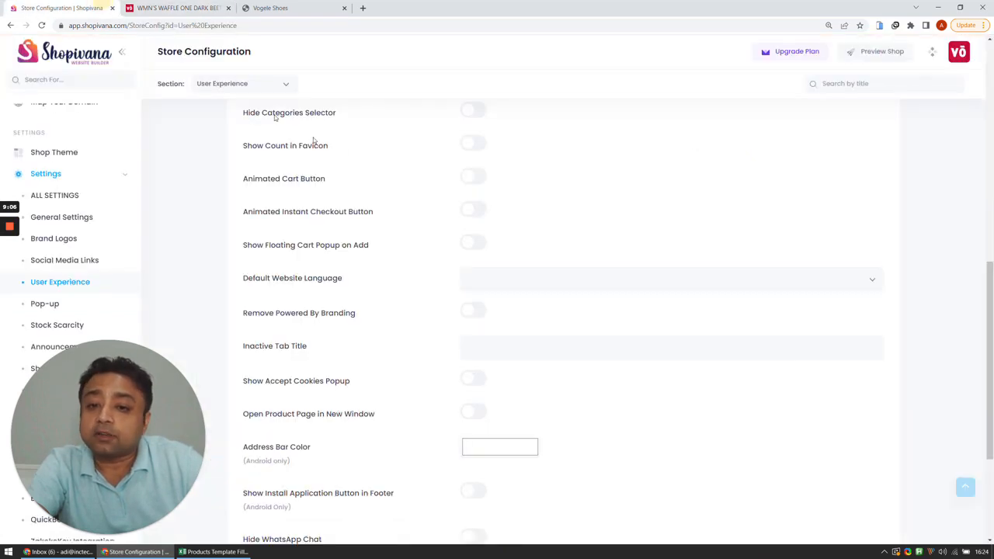
{"action": "left_click", "coordinate": [480, 178]}
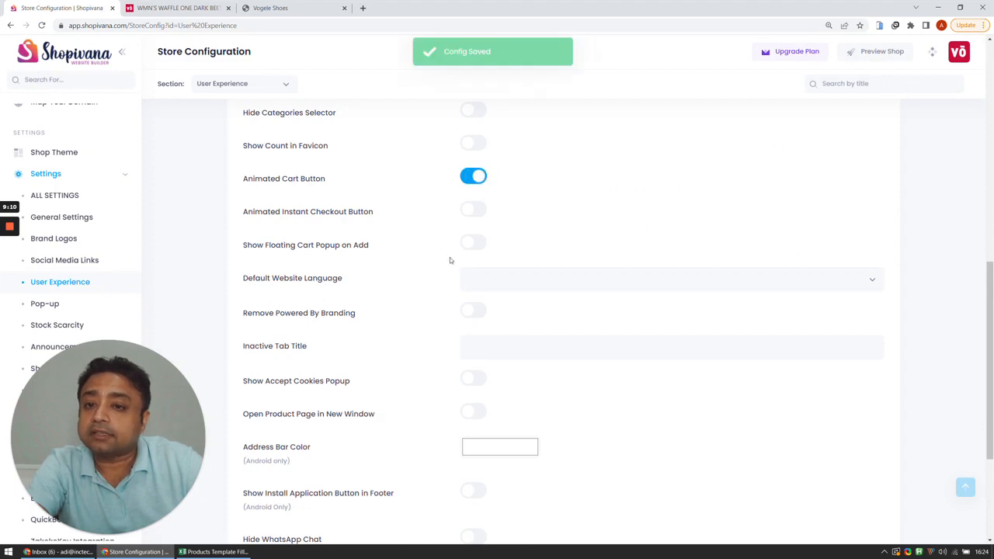
{"action": "left_click", "coordinate": [177, 8]}
{"action": "left_click", "coordinate": [43, 25]}
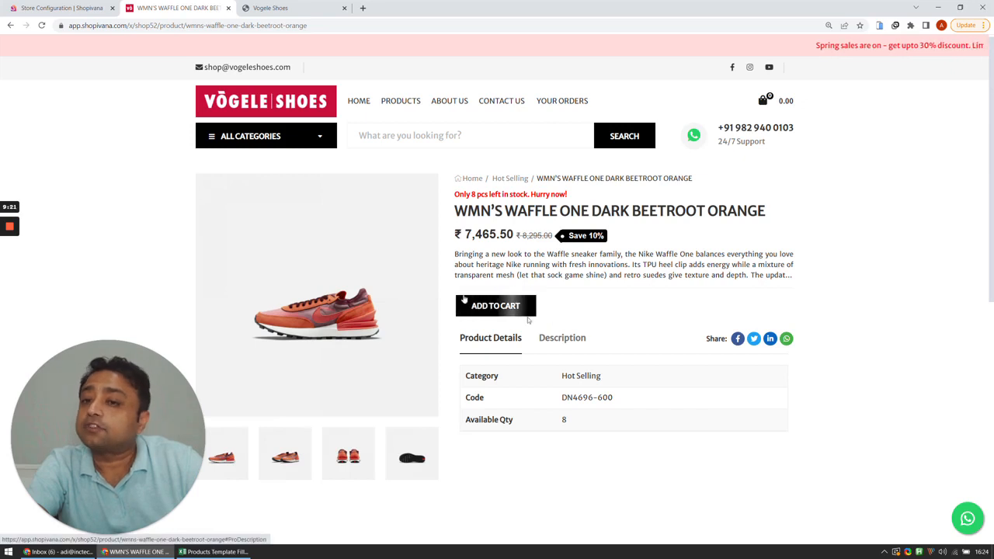
Turn on Show Floating Cart Popup on Add in the User Experience settings
{"action": "left_click", "coordinate": [44, 4]}
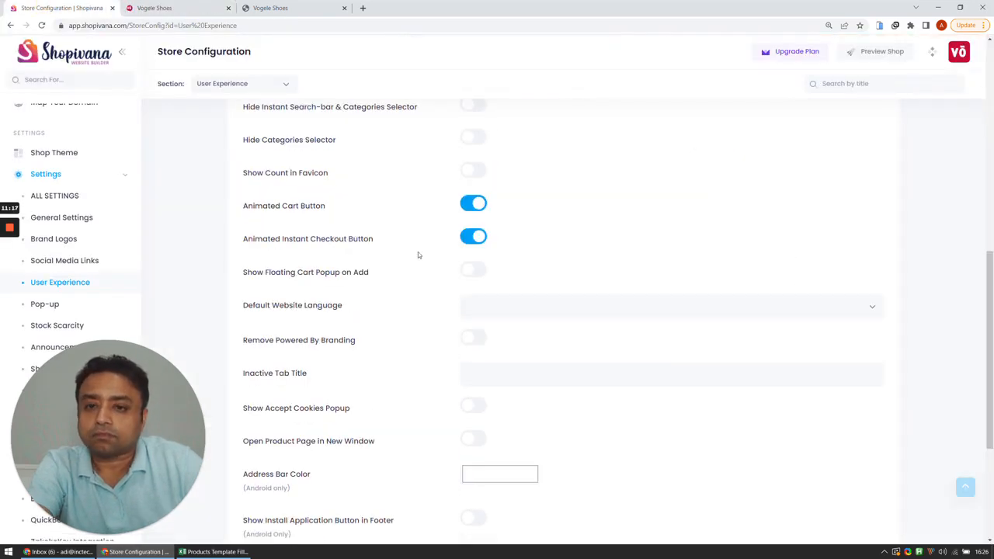
{"action": "scroll", "coordinate": [418, 254], "scroll_direction": "down", "scroll_amount": 2}
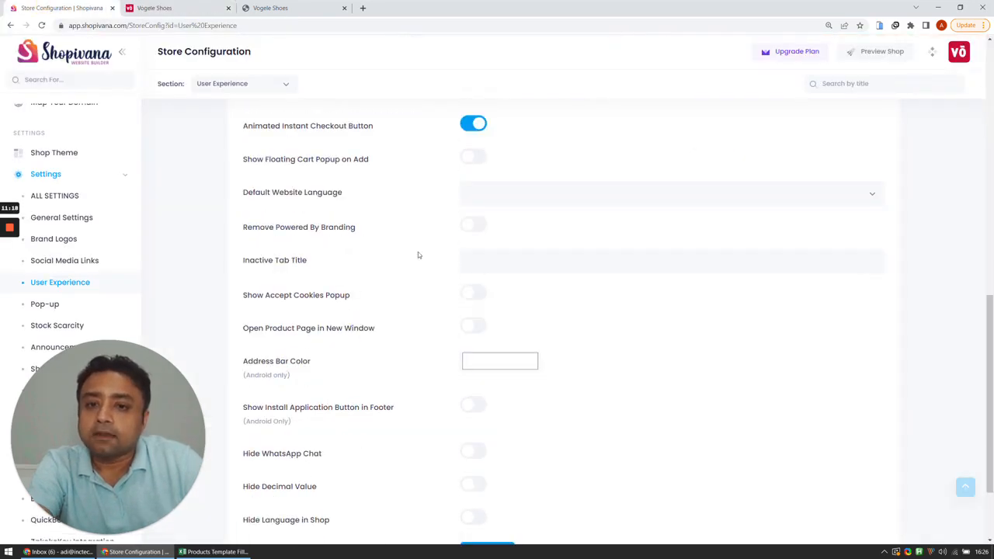
{"action": "left_click", "coordinate": [473, 159]}
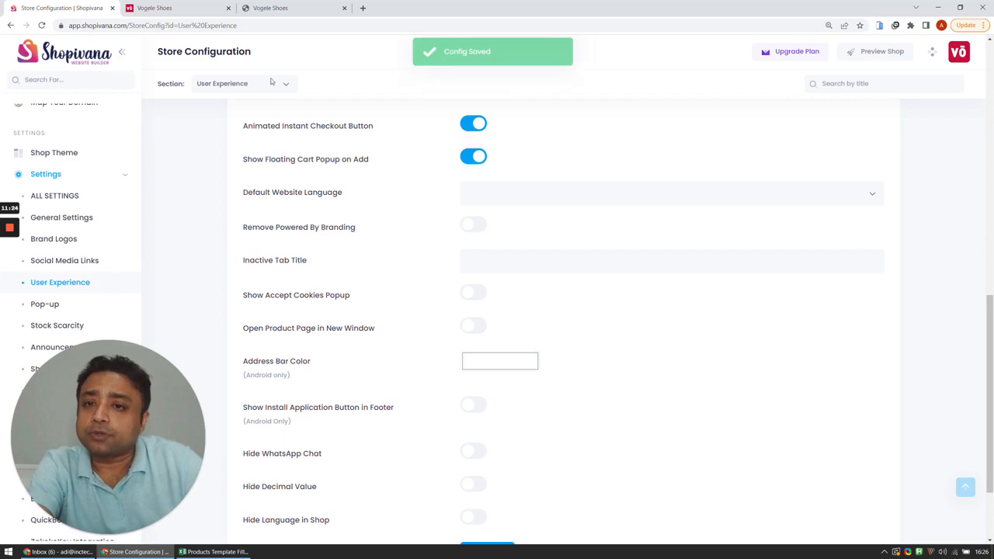
Open the WMN'S WAFFLE ONE product from the storefront's product list and add it to the cart
{"action": "left_click", "coordinate": [152, 8]}
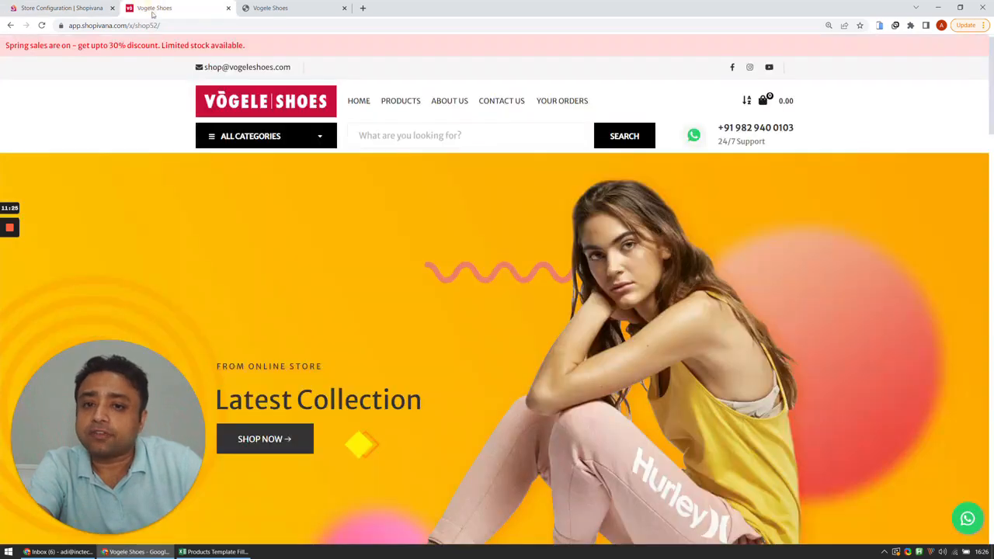
{"action": "left_click", "coordinate": [398, 101]}
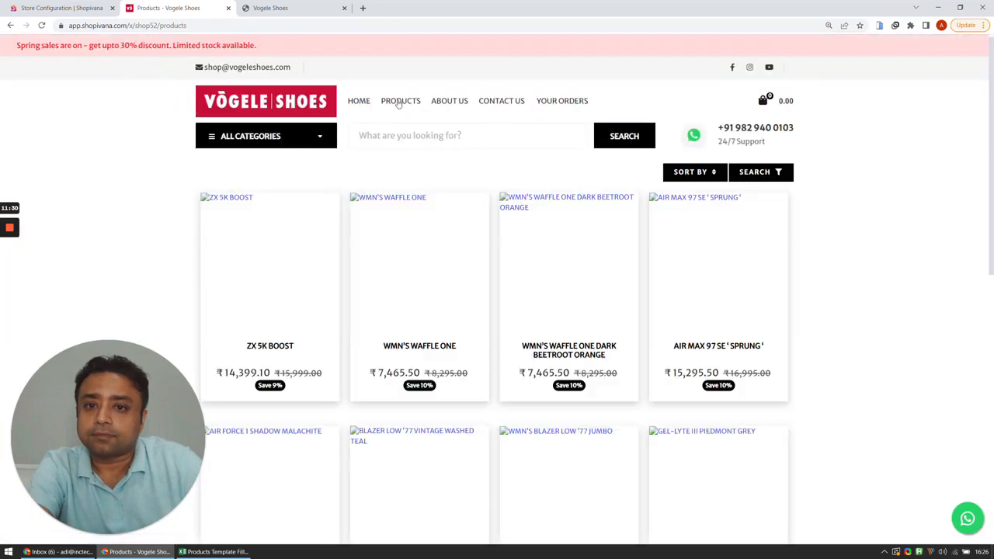
{"action": "left_click", "coordinate": [420, 282]}
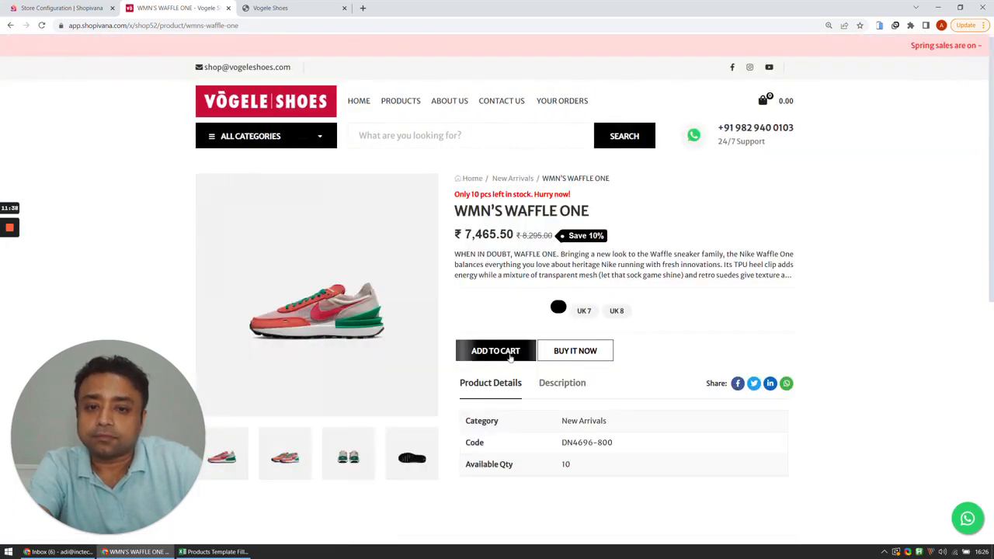
{"action": "left_click", "coordinate": [501, 351]}
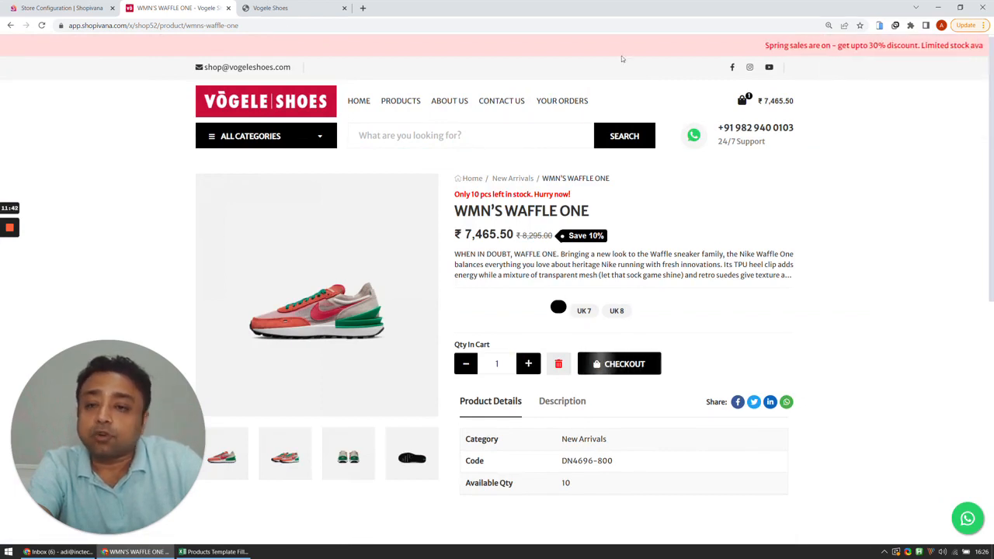
Switch Show Floating Cart Popup on Add off and back on in the User Experience settings
{"action": "left_click", "coordinate": [62, 7]}
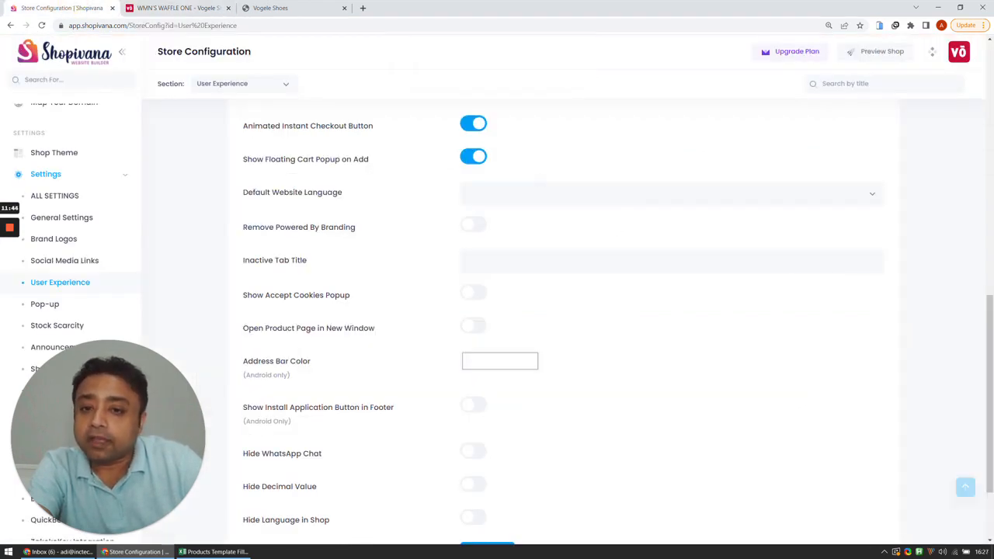
{"action": "left_click", "coordinate": [472, 159]}
{"action": "left_click", "coordinate": [471, 160]}
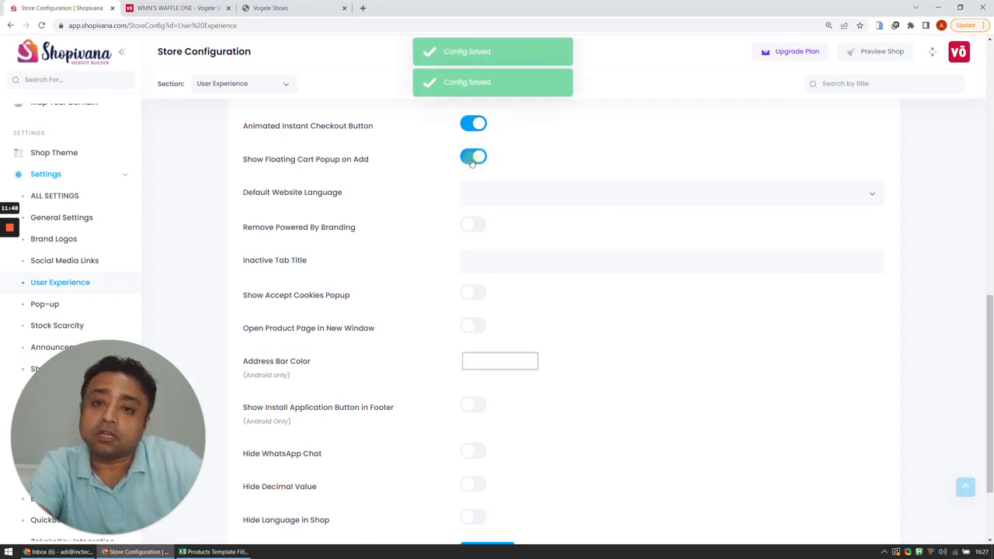
Add the related product BLAZER MID '77 'PURPLE GLITTER' to the cart and view the cart from the floating popup
{"action": "left_click", "coordinate": [179, 8]}
{"action": "scroll", "coordinate": [490, 315], "scroll_direction": "down", "scroll_amount": 4}
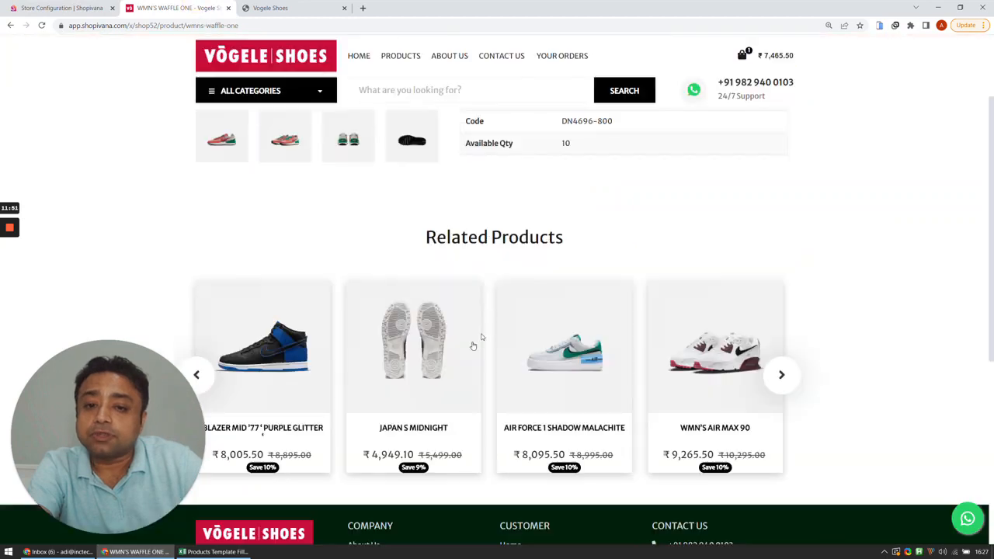
{"action": "left_click", "coordinate": [287, 342]}
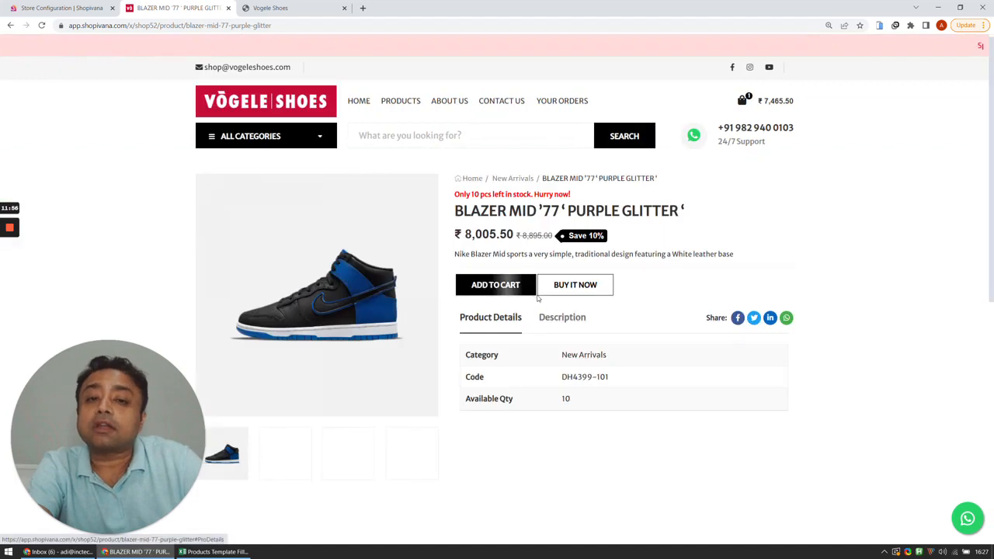
{"action": "left_click", "coordinate": [508, 285]}
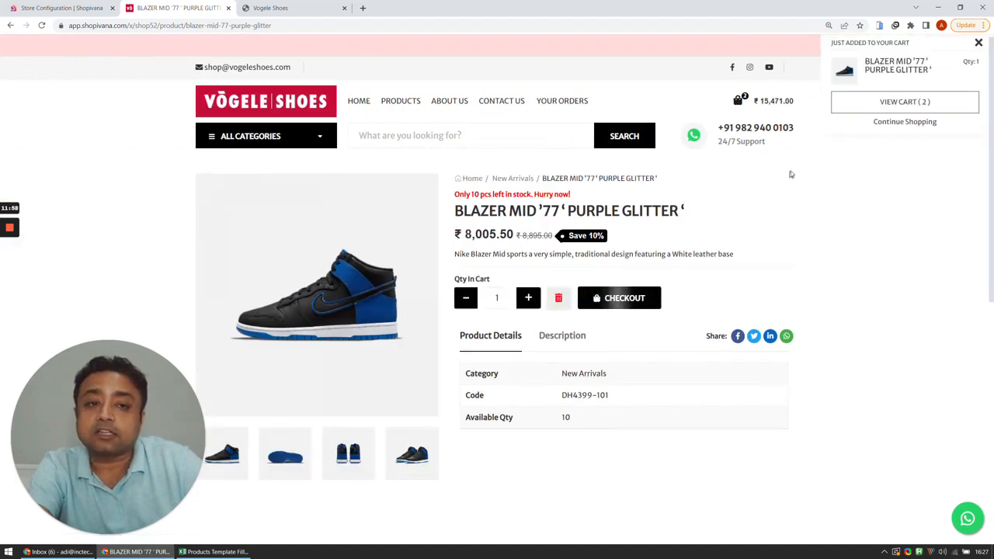
{"action": "left_click", "coordinate": [892, 102]}
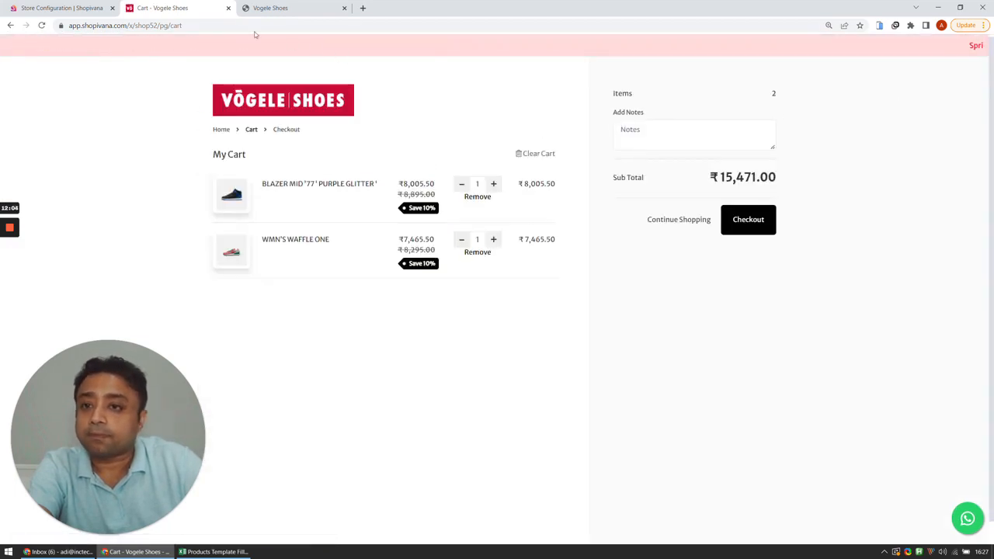
Set the Default Website Language to en in the User Experience settings
{"action": "left_click", "coordinate": [98, 7]}
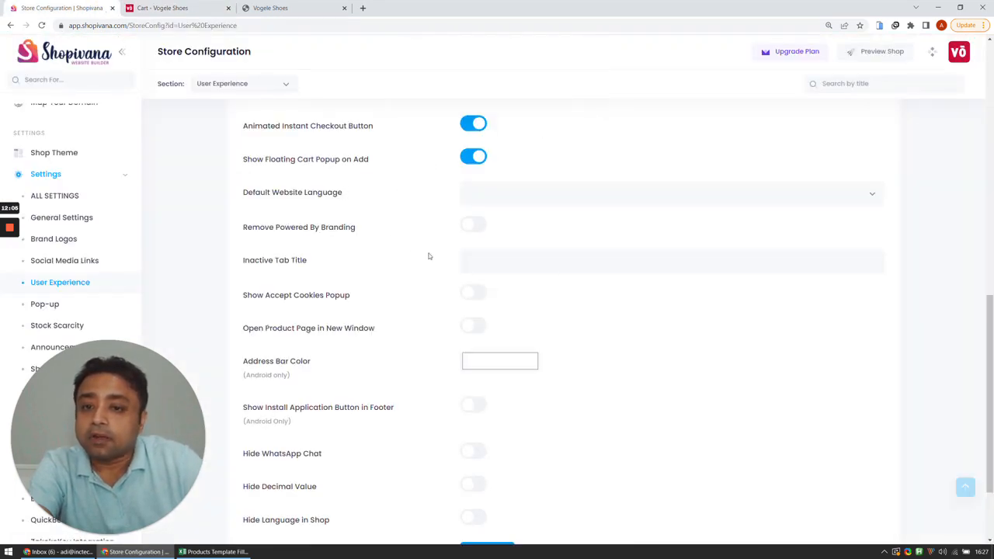
{"action": "left_click", "coordinate": [480, 201]}
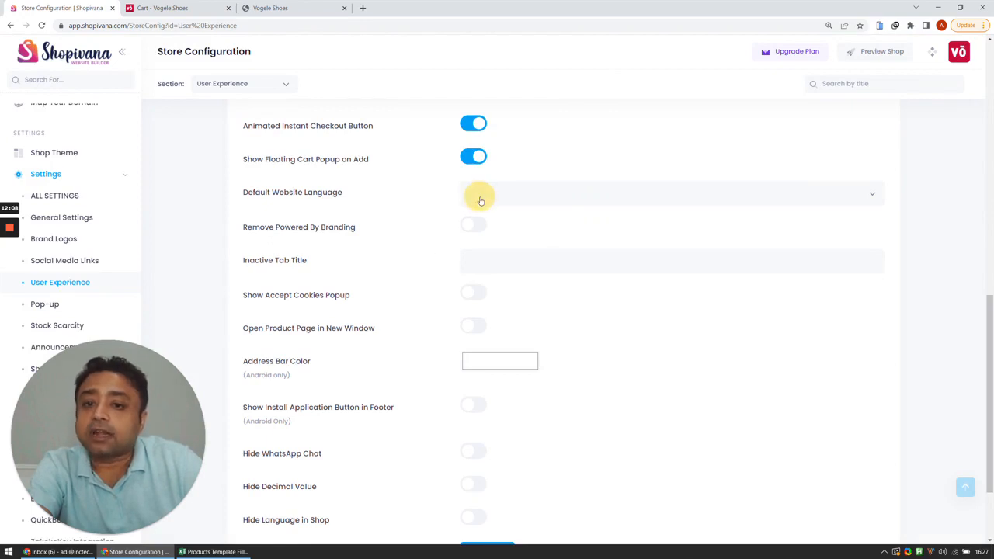
{"action": "left_click", "coordinate": [475, 253]}
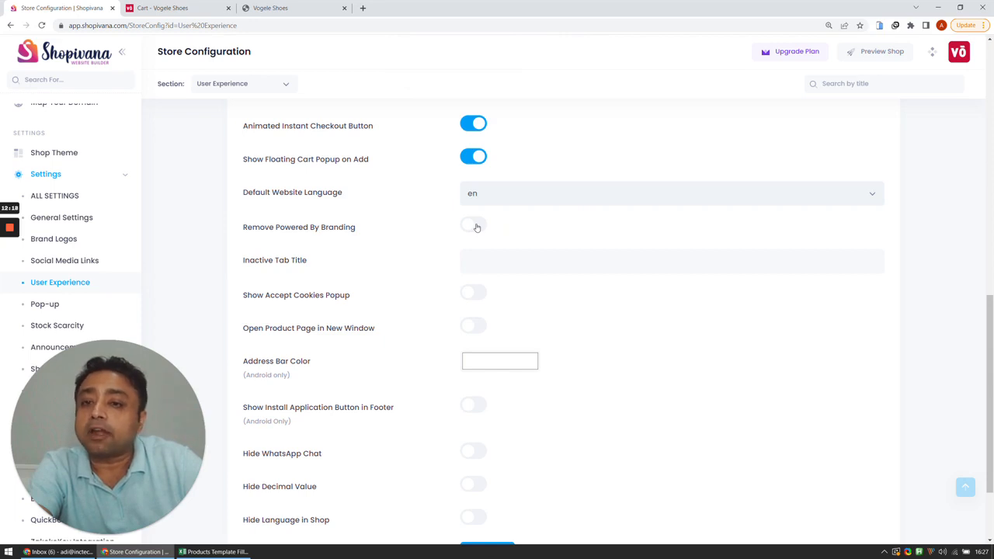
Locate the Powered by Shopivana text in the storefront's footer and turn on Remove Powered By Branding in the settings
{"action": "key", "text": "ctrl+Tab"}
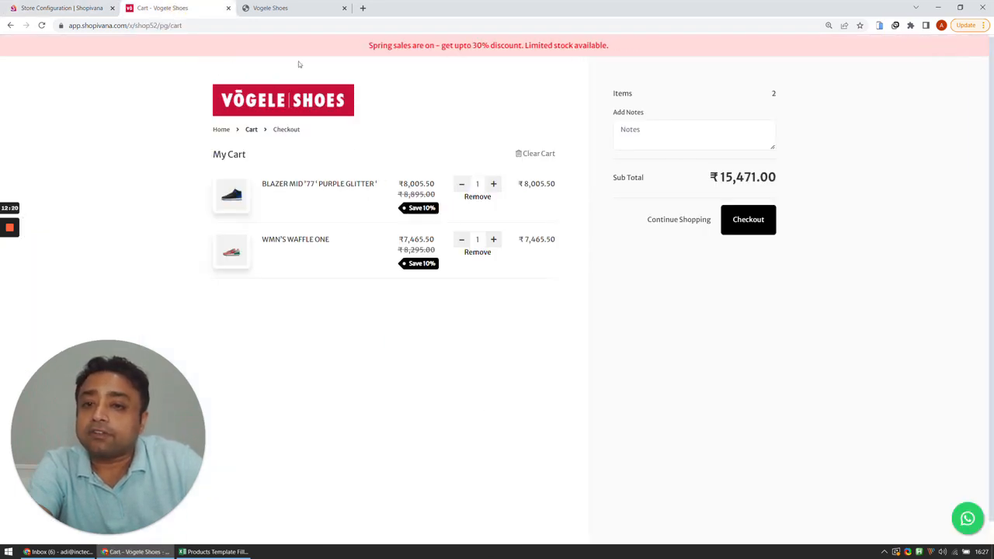
{"action": "left_click", "coordinate": [305, 95]}
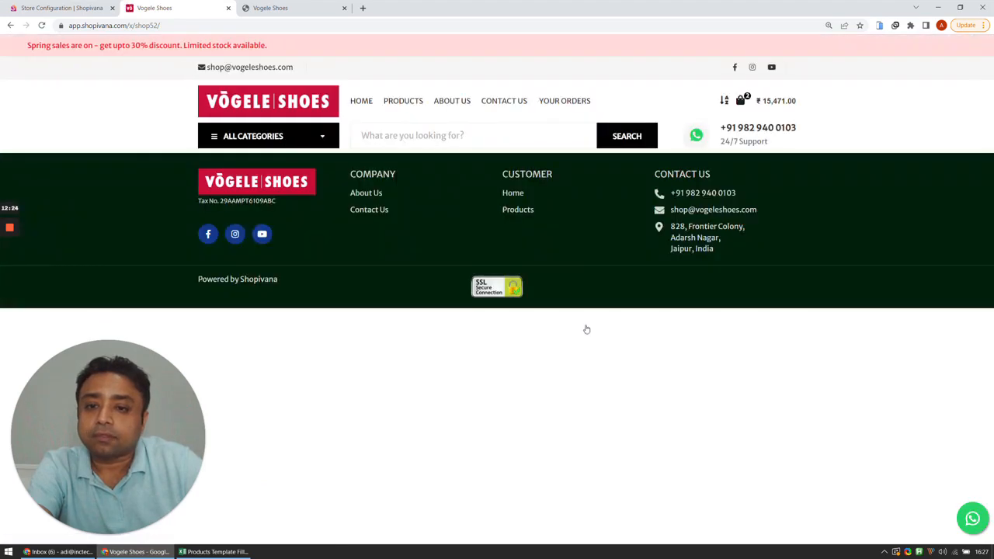
{"action": "scroll", "coordinate": [585, 325], "scroll_direction": "down", "scroll_amount": 20}
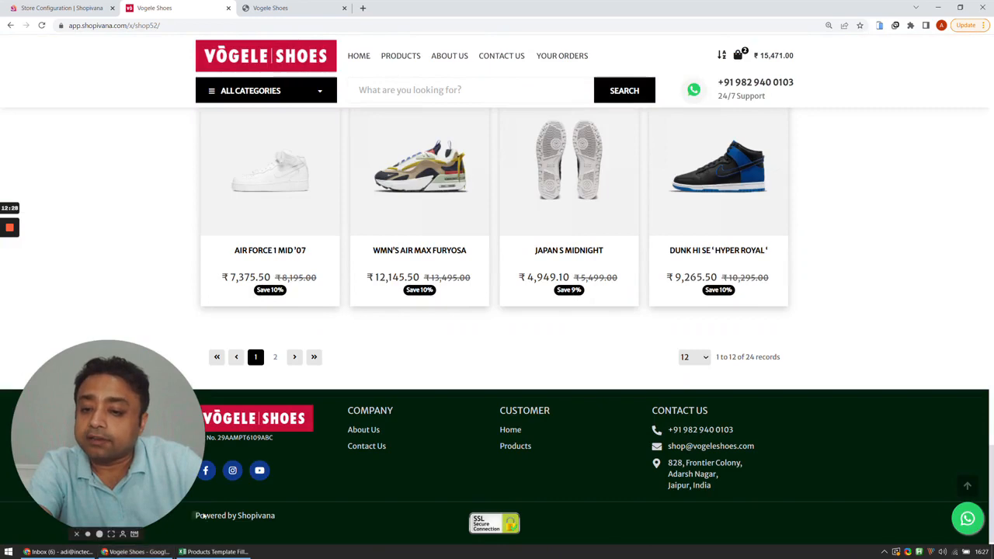
{"action": "left_click_drag", "start_coordinate": [194, 516], "coordinate": [277, 517]}
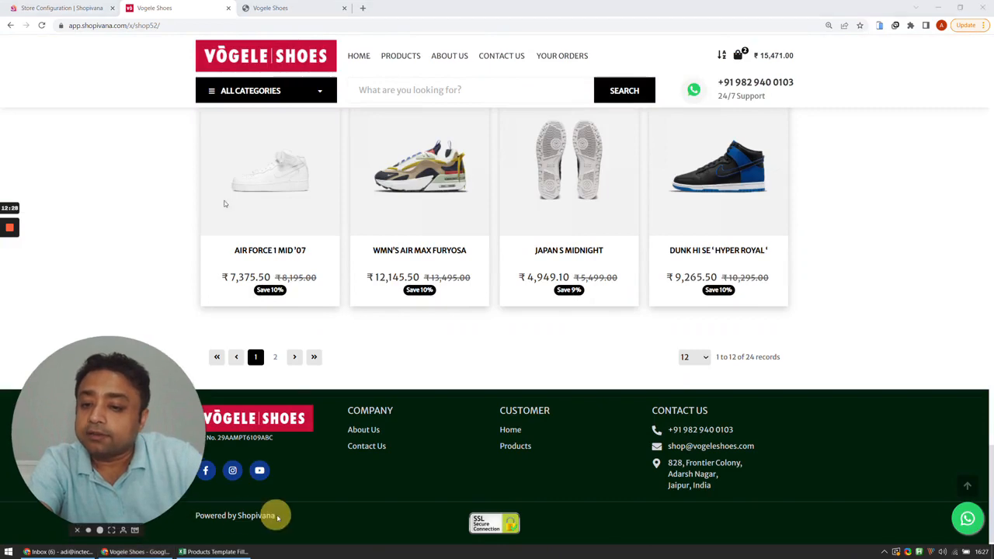
{"action": "left_click", "coordinate": [98, 6]}
{"action": "left_click", "coordinate": [473, 225]}
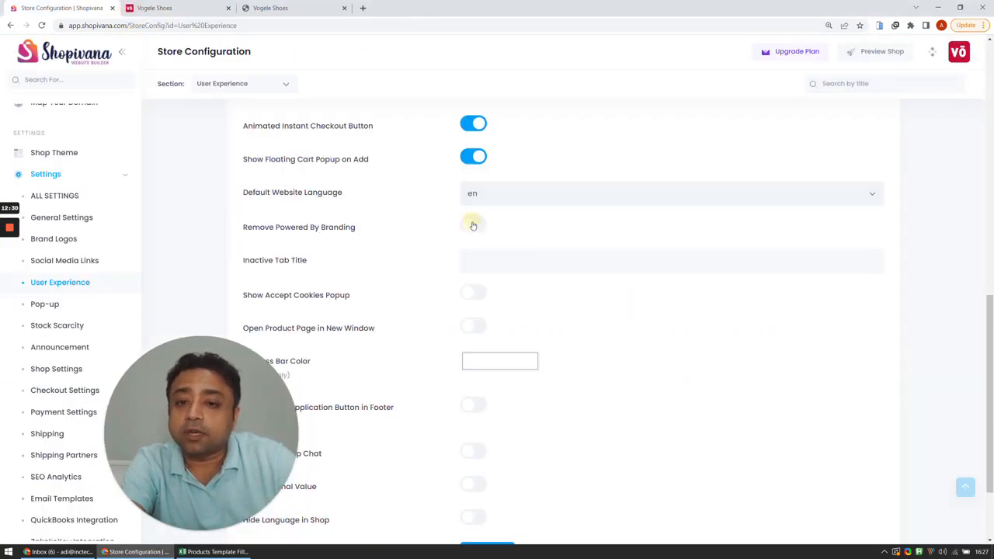
Reload the storefront and check its footer for the removed Powered By branding
{"action": "left_click", "coordinate": [147, 8]}
{"action": "left_click", "coordinate": [42, 25]}
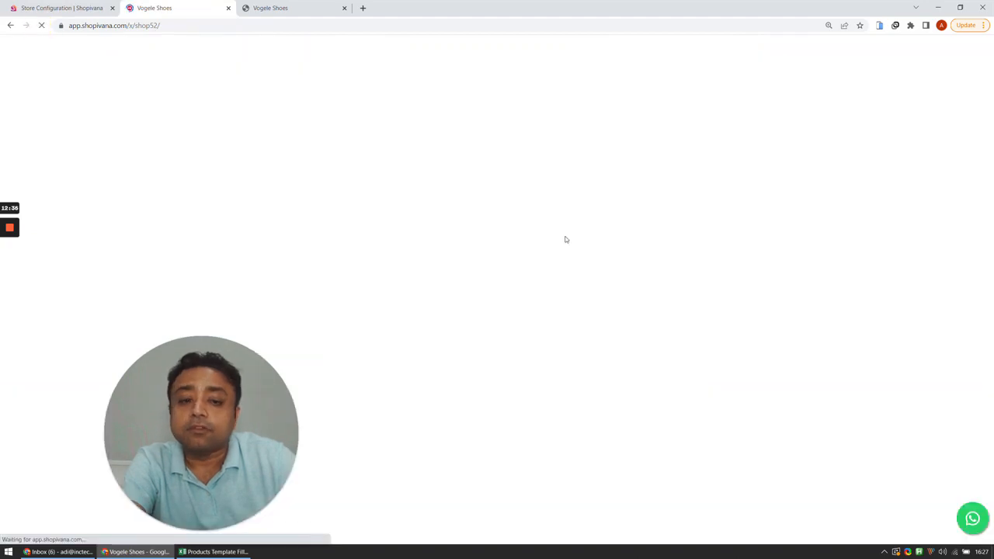
{"action": "scroll", "coordinate": [558, 255], "scroll_direction": "down", "scroll_amount": 15}
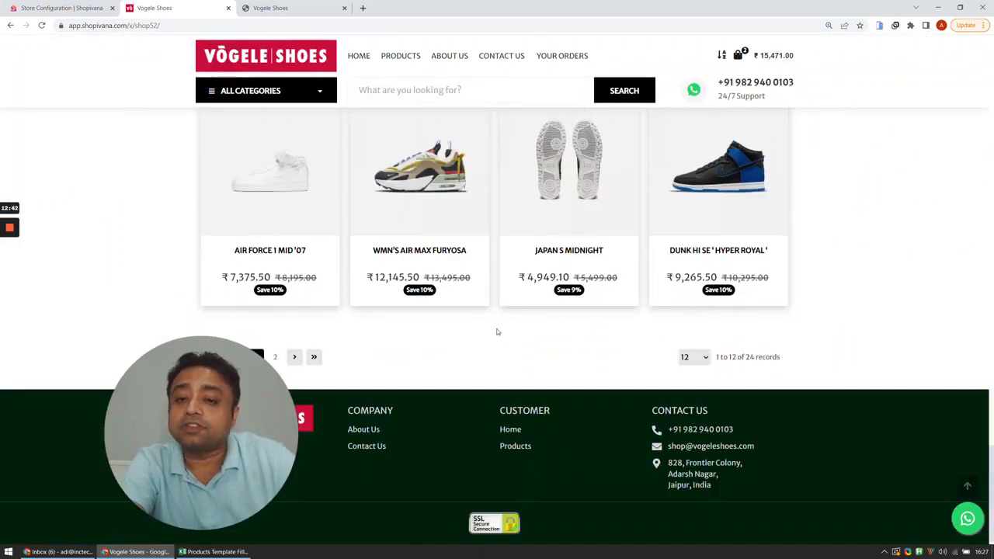
{"action": "left_click_drag", "start_coordinate": [217, 425], "coordinate": [111, 377]}
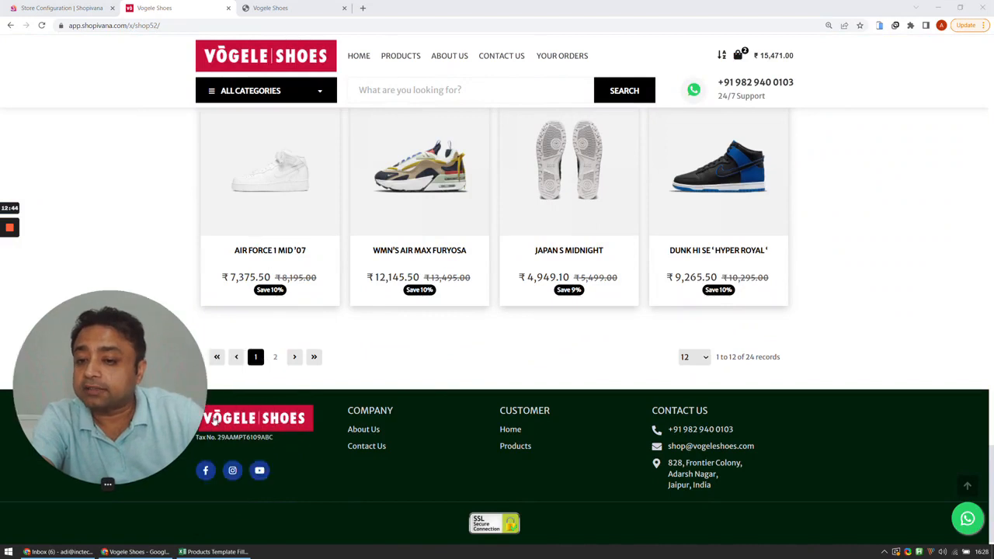
Set the Inactive Tab Title to "Please come back!" and reload the storefront to test it
{"action": "left_click", "coordinate": [59, 8]}
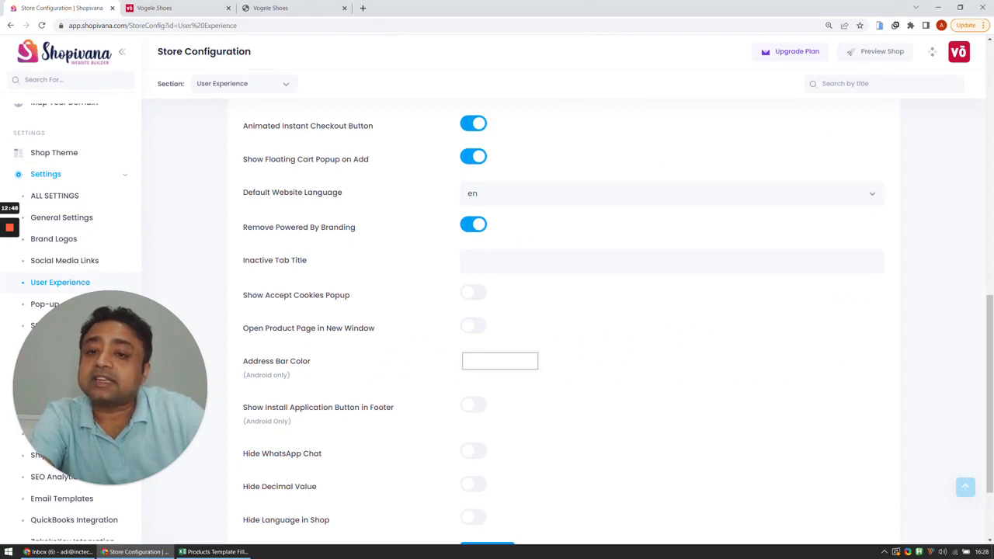
{"action": "left_click", "coordinate": [488, 262]}
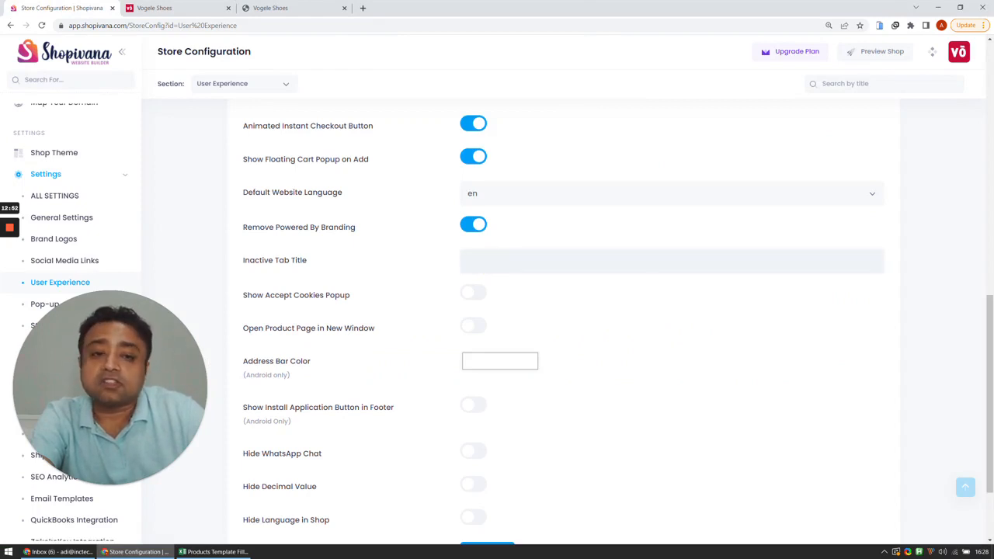
{"action": "left_click", "coordinate": [187, 5]}
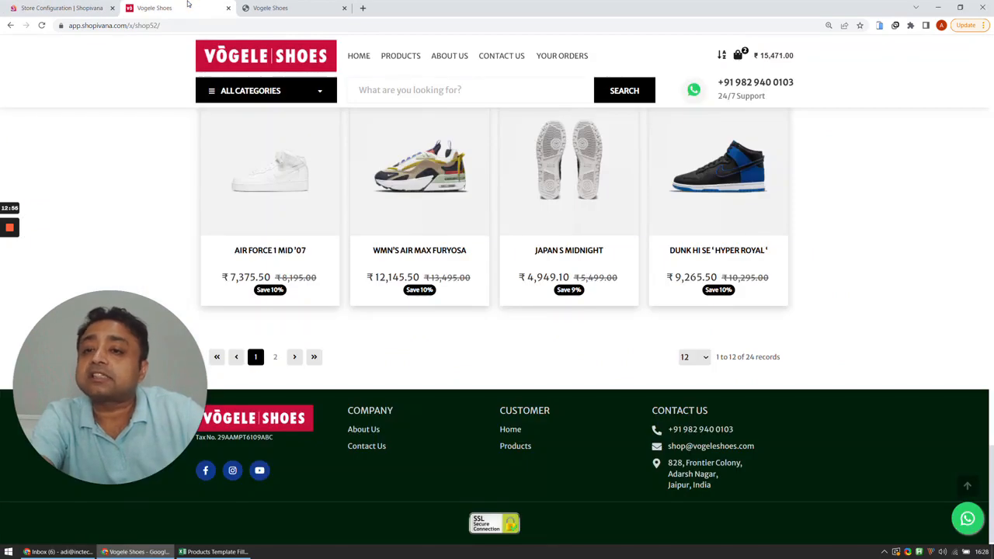
{"action": "left_click", "coordinate": [49, 4]}
{"action": "left_click", "coordinate": [136, 5]}
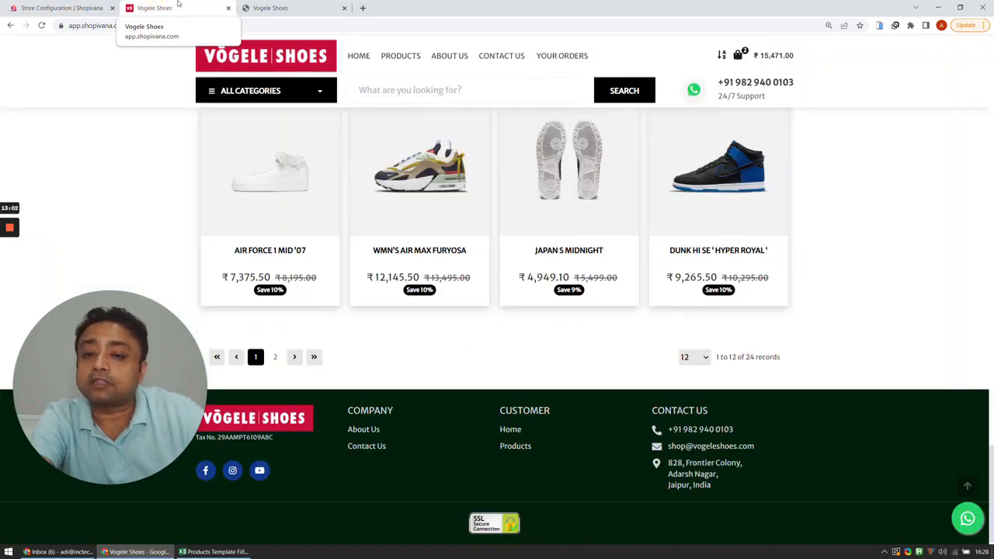
{"action": "left_click", "coordinate": [55, 6]}
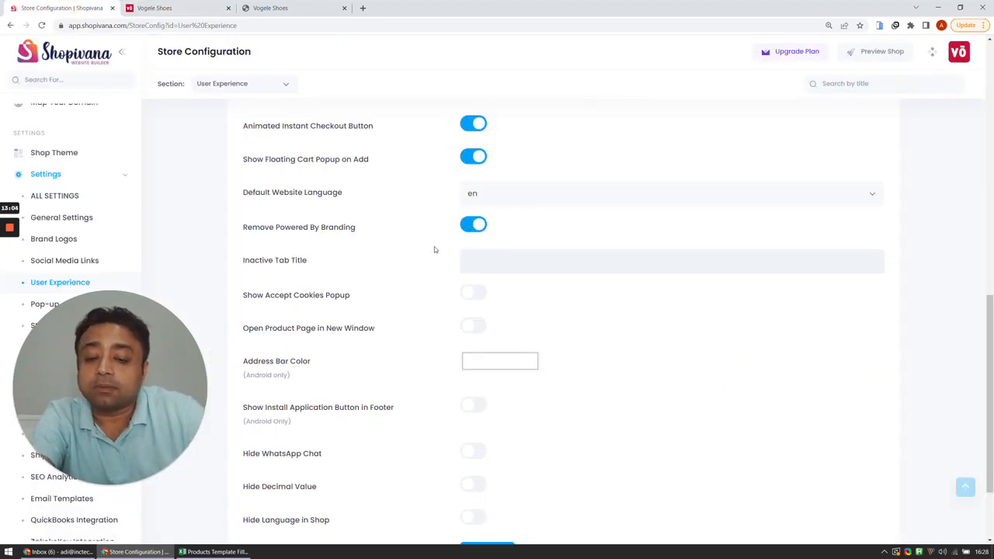
{"action": "type", "text": "Pla"}
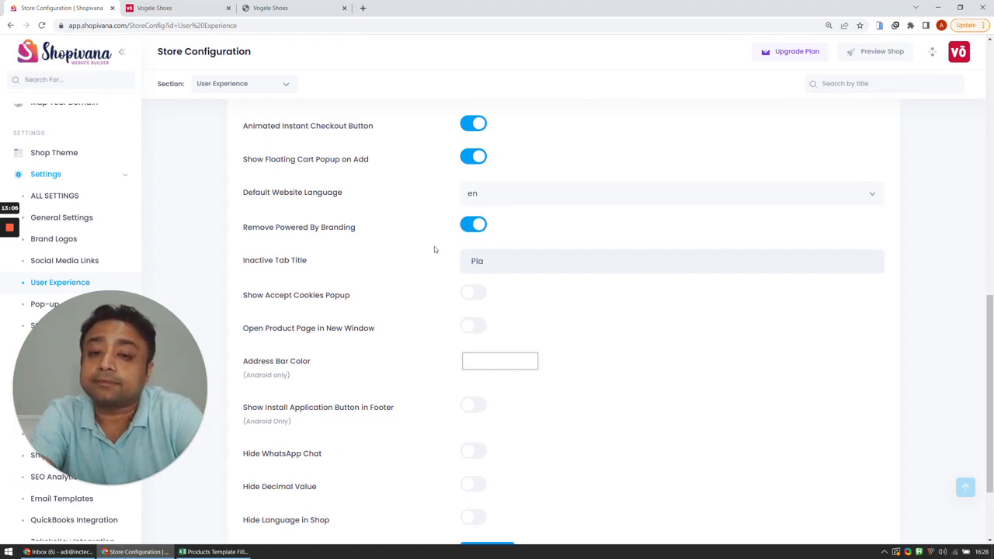
{"action": "type", "text": "ase come"}
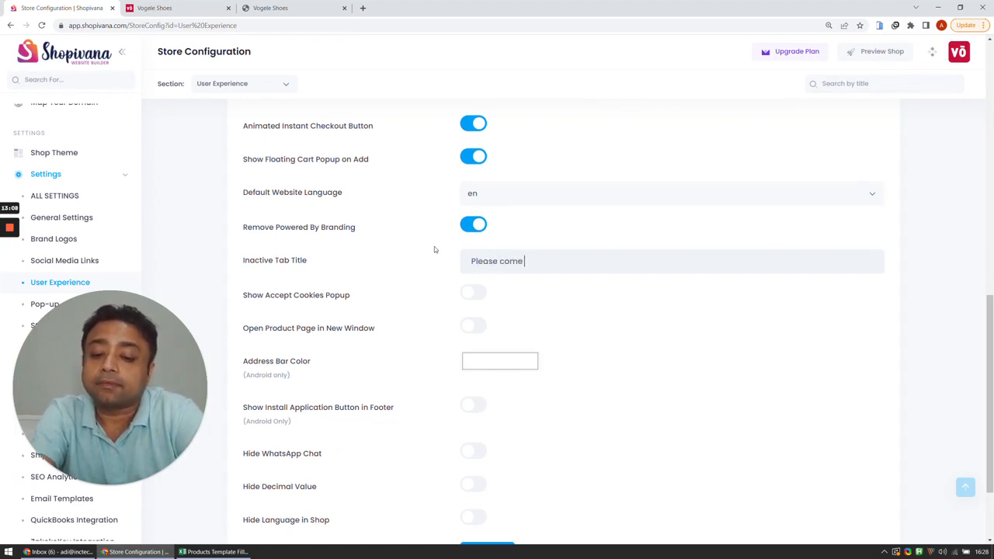
{"action": "type", "text": " back!"}
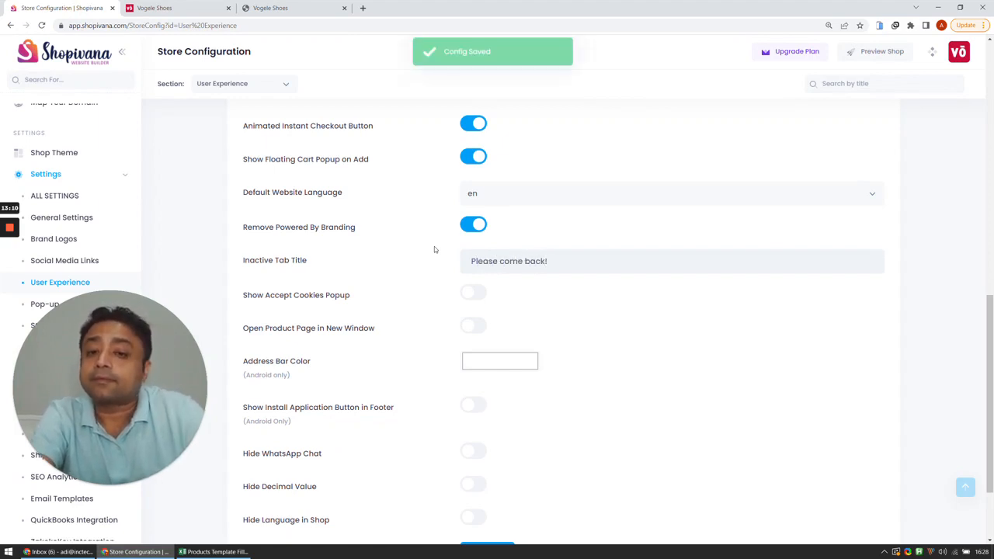
{"action": "left_click", "coordinate": [155, 7]}
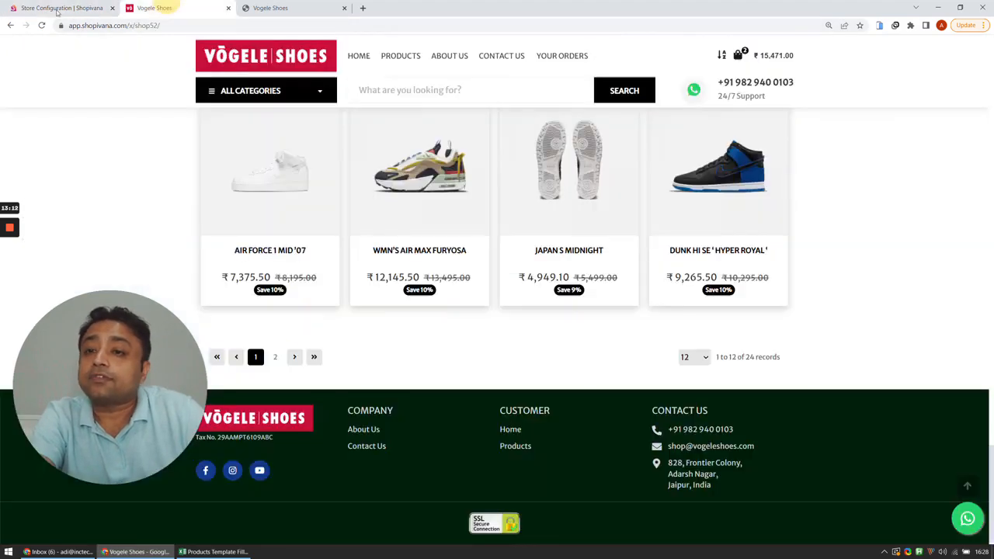
{"action": "left_click", "coordinate": [41, 25]}
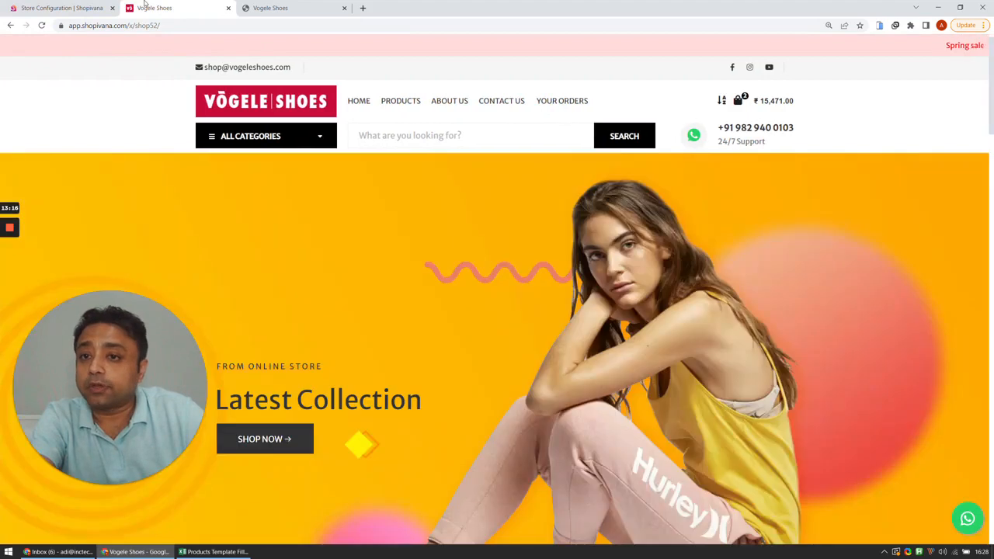
Replace the Inactive Tab Title with "Missing you already!" and check the storefront's tab title while its tab is inactive
{"action": "left_click", "coordinate": [76, 8]}
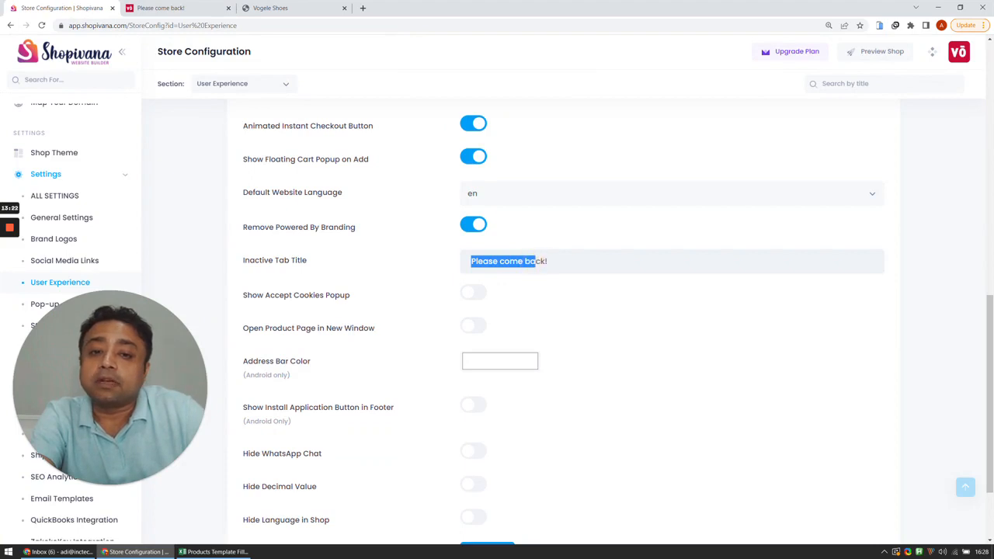
{"action": "type", "text": "Miss"}
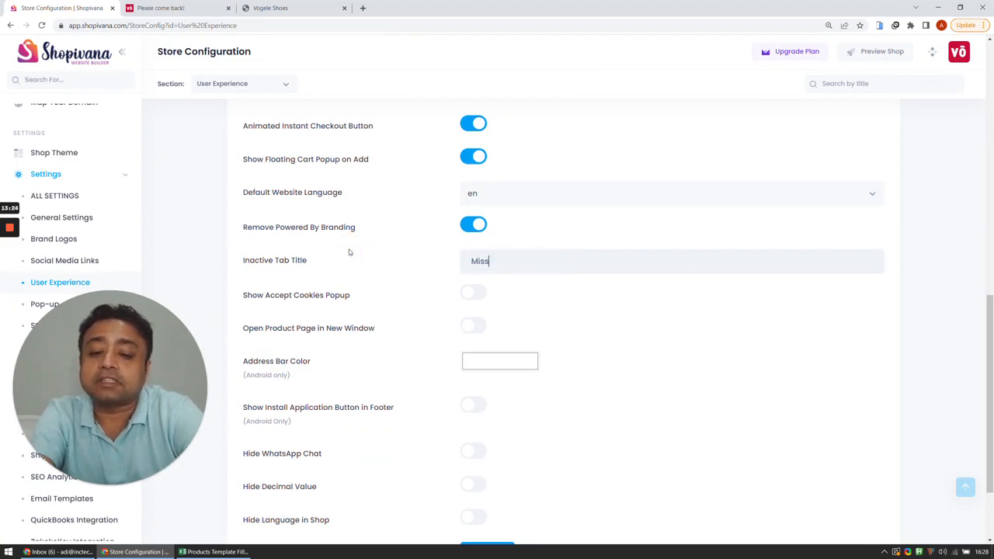
{"action": "type", "text": "ing you alrea"}
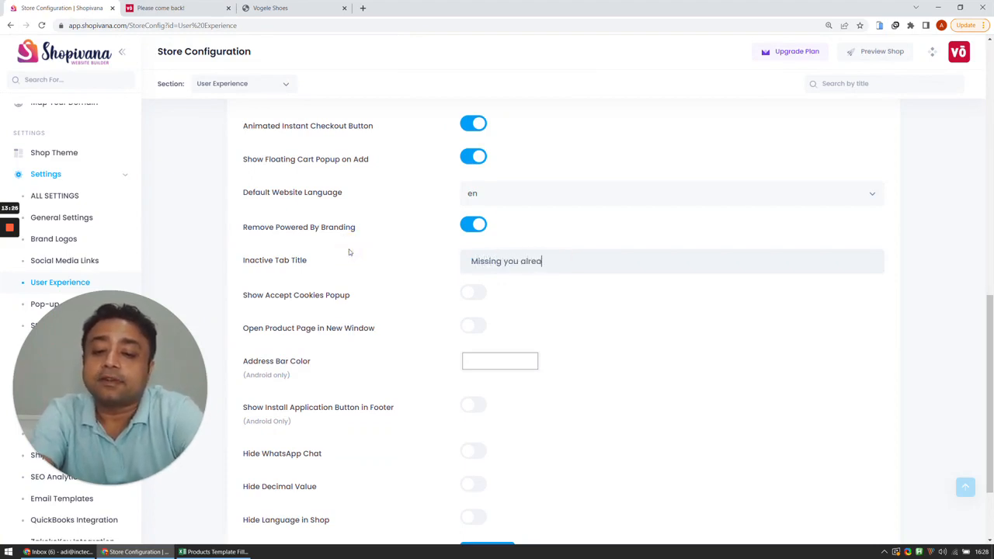
{"action": "type", "text": "dy!"}
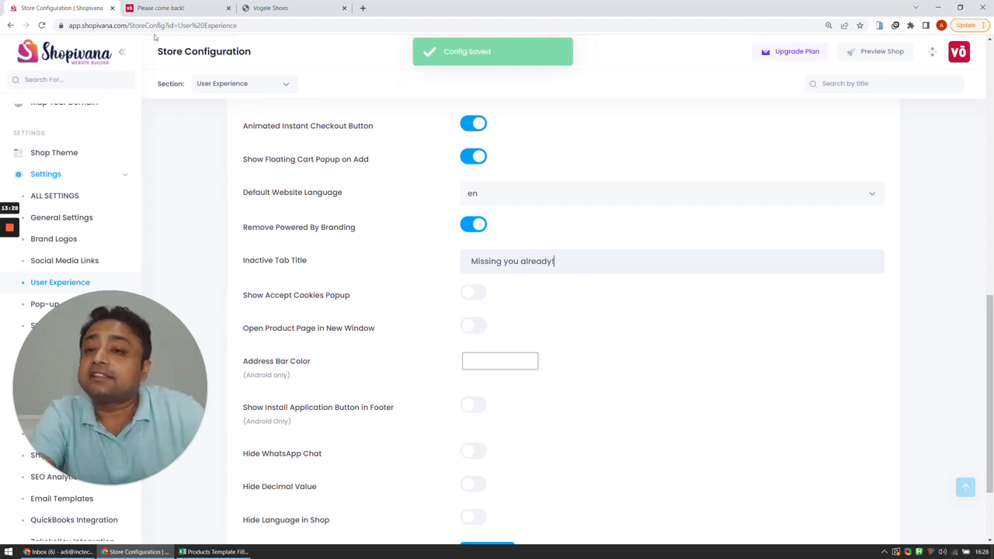
{"action": "left_click", "coordinate": [165, 9]}
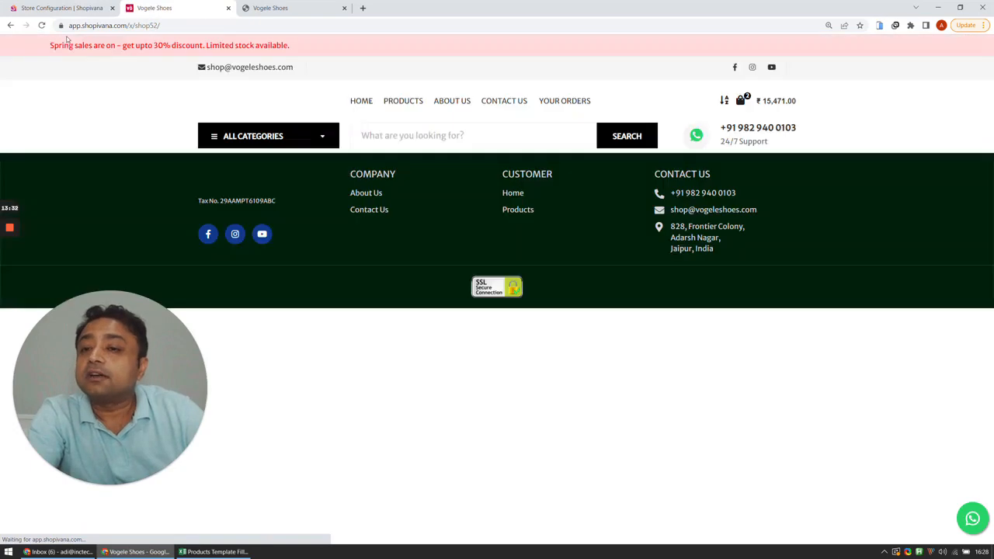
{"action": "left_click", "coordinate": [81, 6]}
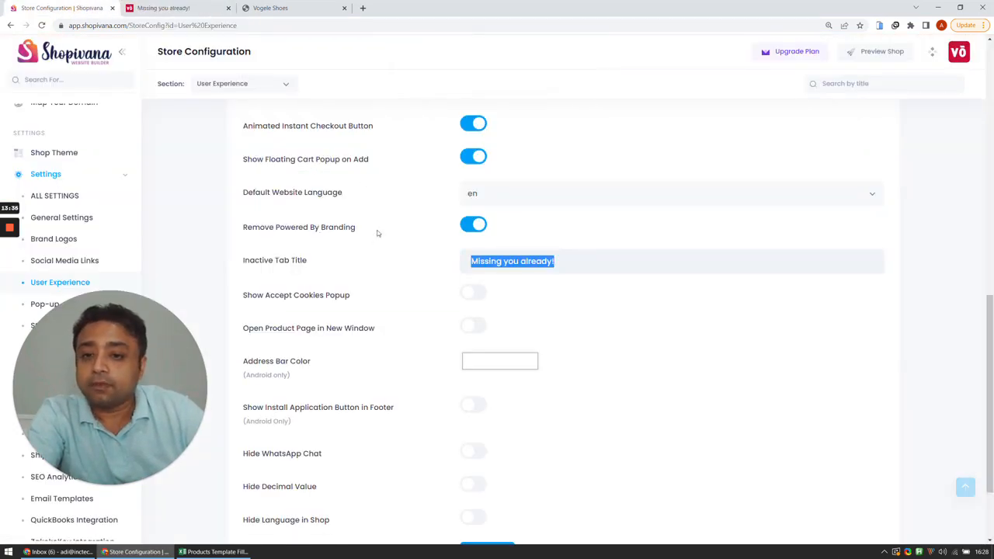
Turn on Show Accept Cookies Popup and accept the cookies notice on the reloaded storefront
{"action": "left_click", "coordinate": [474, 294]}
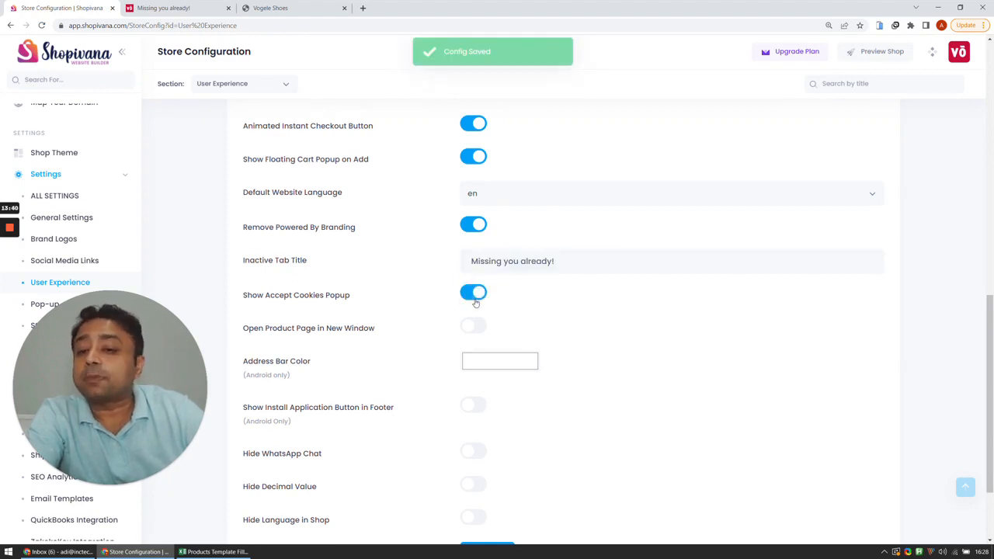
{"action": "left_click", "coordinate": [161, 6]}
{"action": "left_click", "coordinate": [42, 25]}
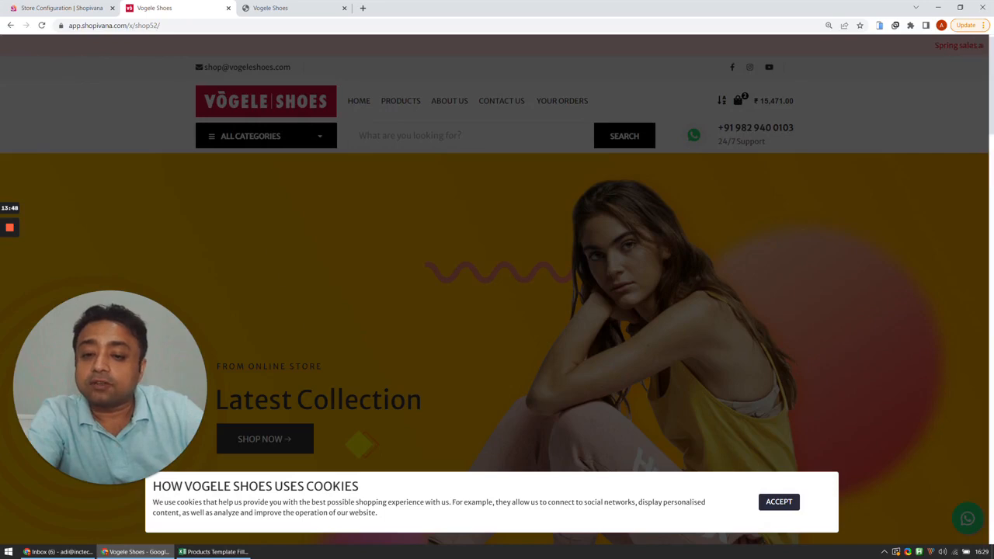
{"action": "left_click", "coordinate": [778, 503]}
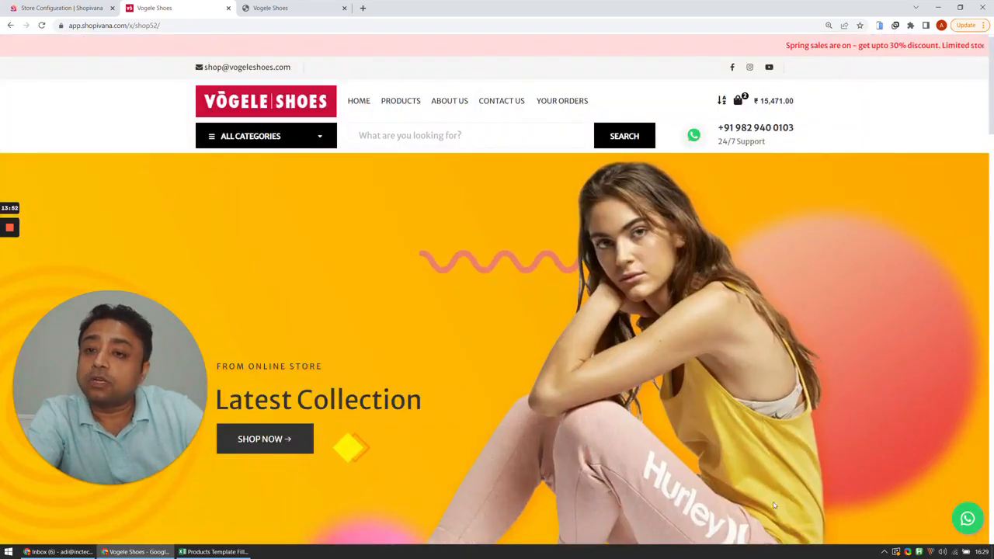
{"action": "scroll", "coordinate": [765, 484], "scroll_direction": "down", "scroll_amount": 10}
{"action": "scroll", "coordinate": [765, 484], "scroll_direction": "up", "scroll_amount": 10}
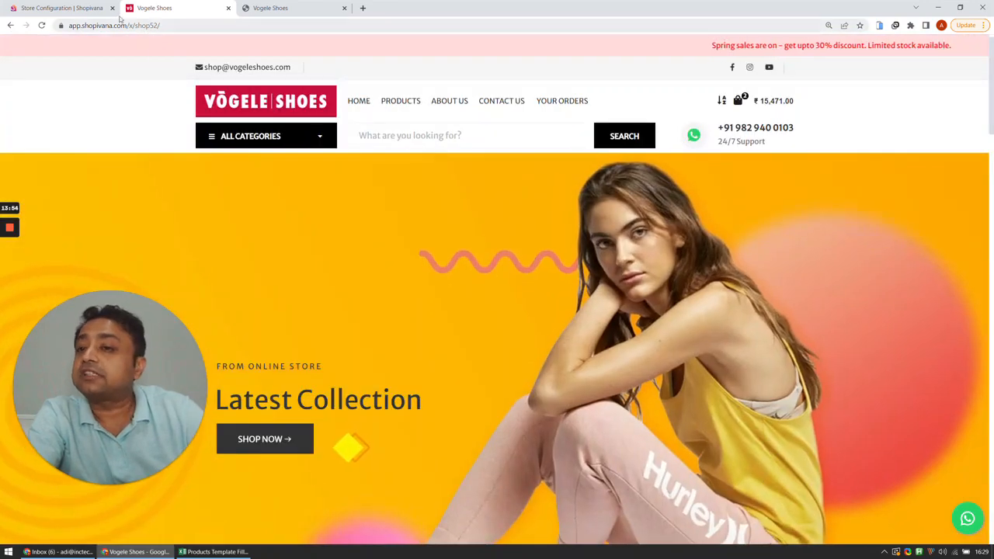
Turn on Open Product Page in New Window and test it by opening WMN'S WAFFLE ONE from the storefront's products page
{"action": "left_click", "coordinate": [91, 7]}
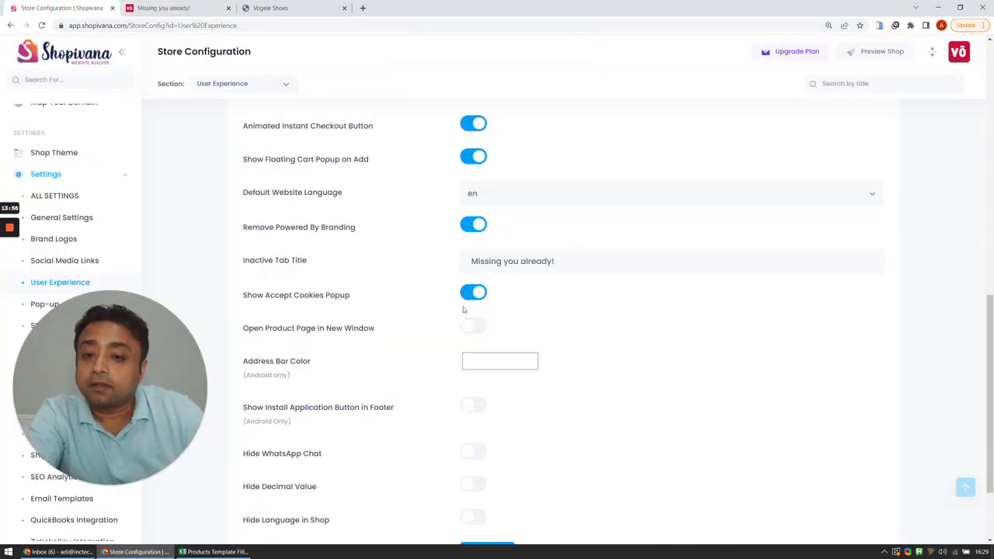
{"action": "scroll", "coordinate": [464, 310], "scroll_direction": "down", "scroll_amount": 3}
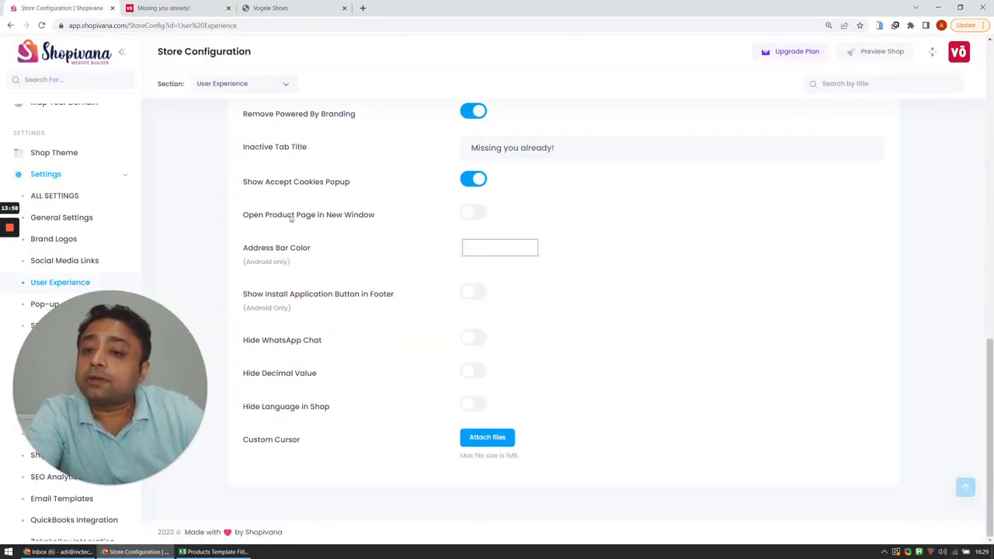
{"action": "left_click", "coordinate": [475, 222]}
{"action": "left_click", "coordinate": [153, 7]}
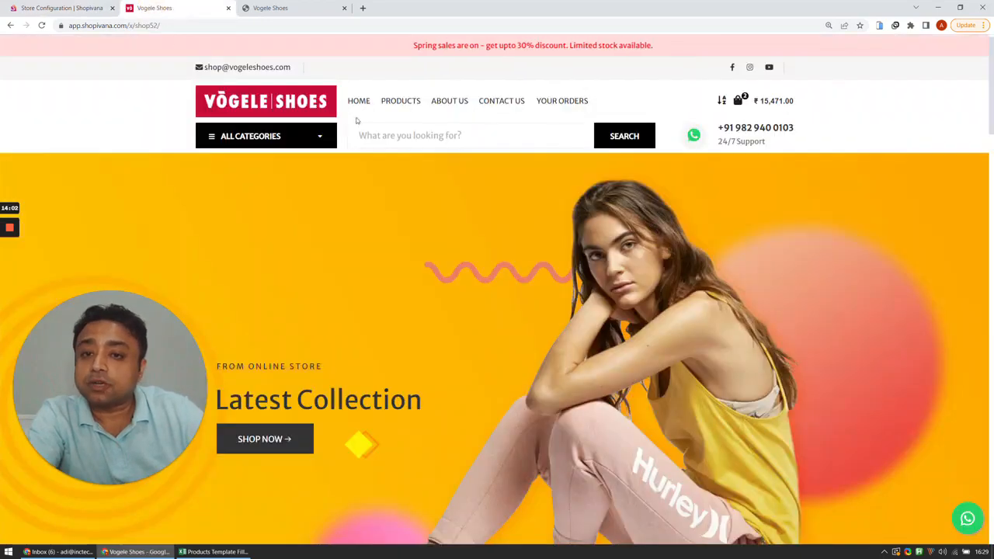
{"action": "left_click", "coordinate": [399, 102]}
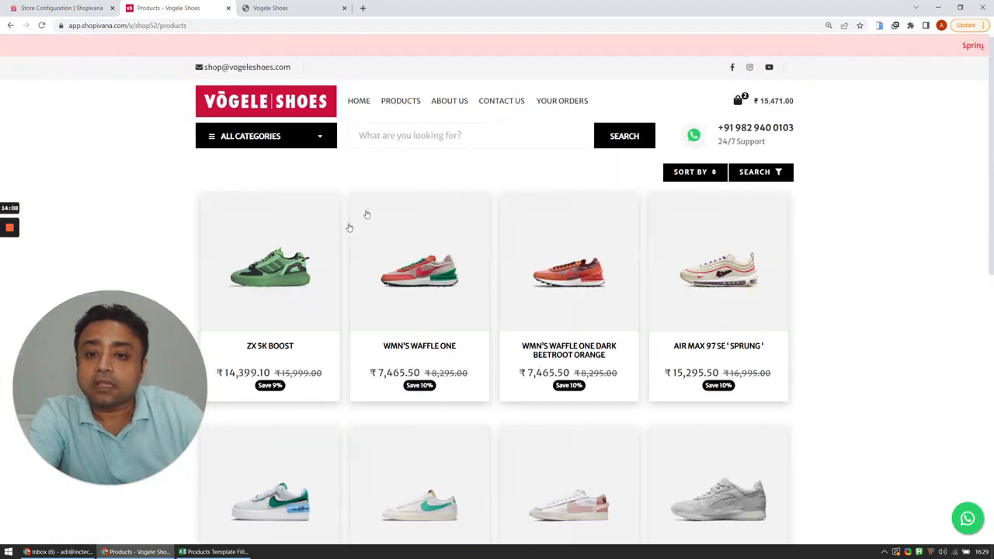
{"action": "left_click", "coordinate": [369, 230]}
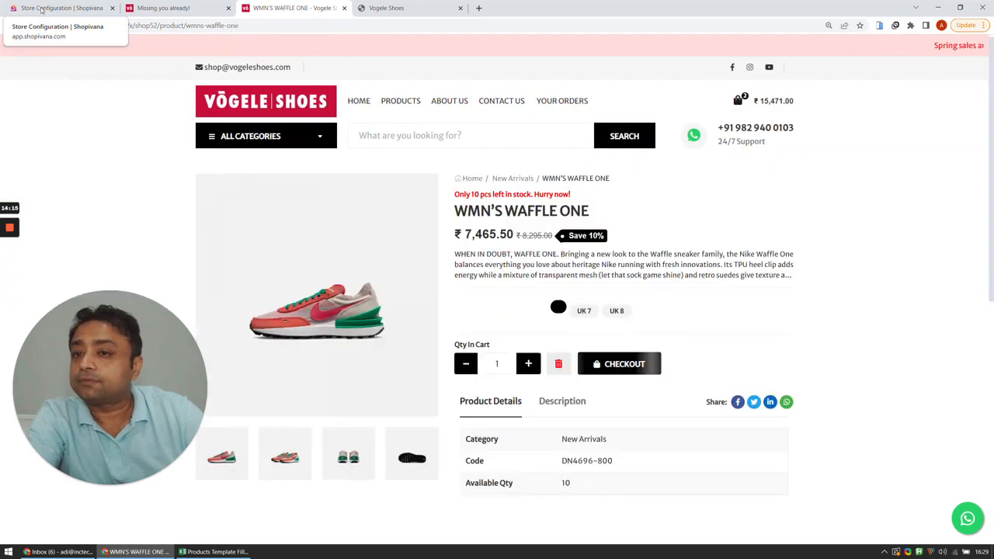
Close the product page's tab and examine the mobile storefront preview in relation to the Android-only Address Bar Color setting
{"action": "left_click", "coordinate": [62, 8]}
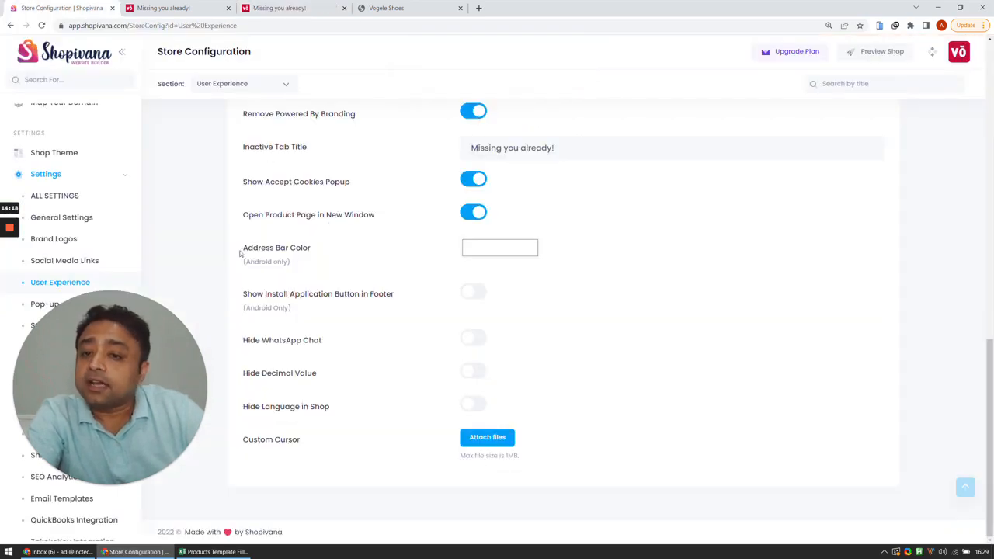
{"action": "left_click_drag", "start_coordinate": [240, 253], "coordinate": [325, 307]}
{"action": "left_click", "coordinate": [324, 307]}
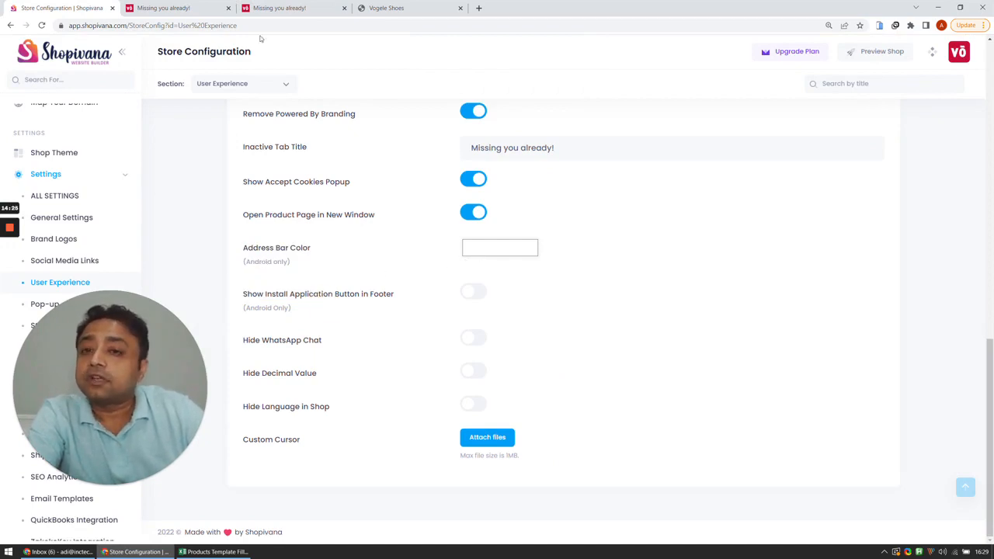
{"action": "left_click", "coordinate": [344, 8]}
{"action": "left_click", "coordinate": [336, 9]}
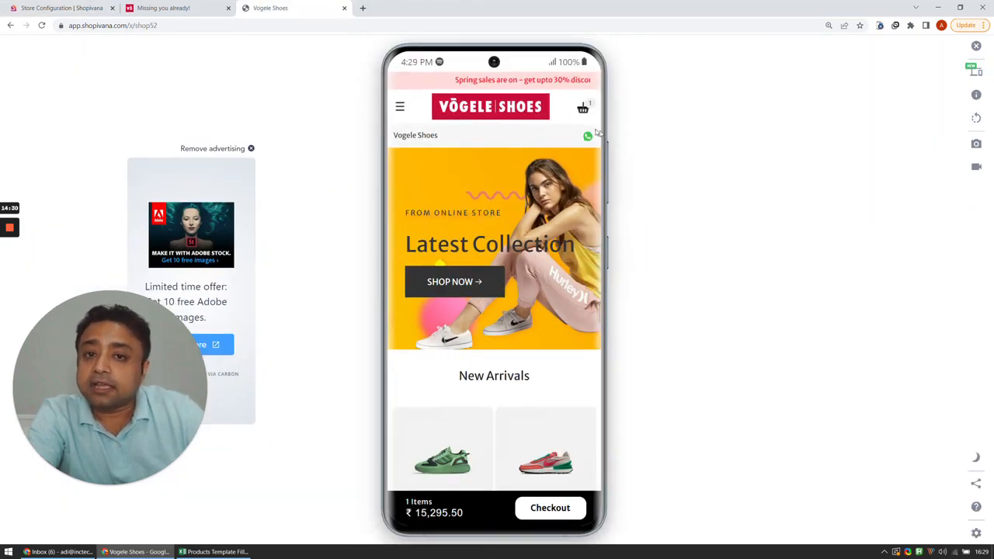
{"action": "scroll", "coordinate": [489, 237], "scroll_direction": "down", "scroll_amount": 8}
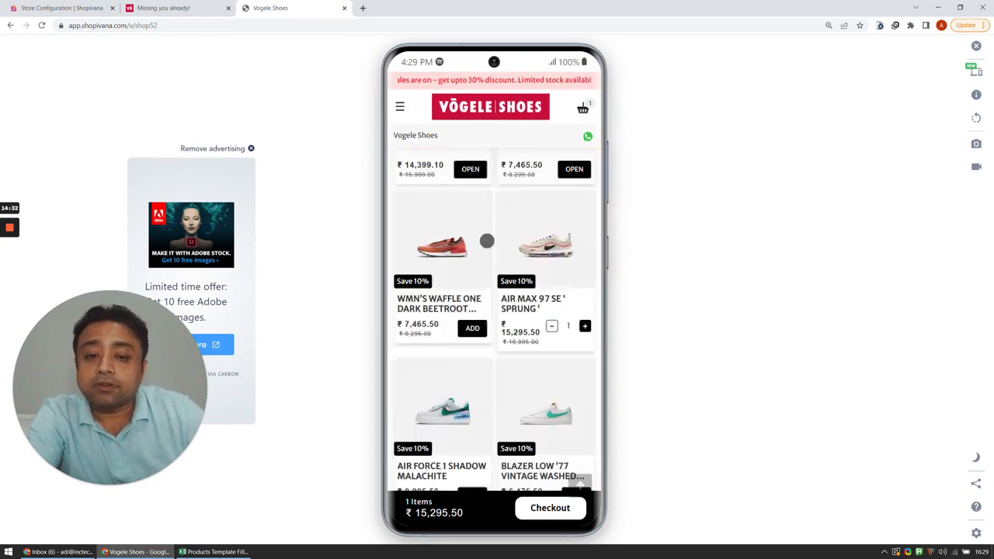
{"action": "scroll", "coordinate": [480, 225], "scroll_direction": "up", "scroll_amount": 10}
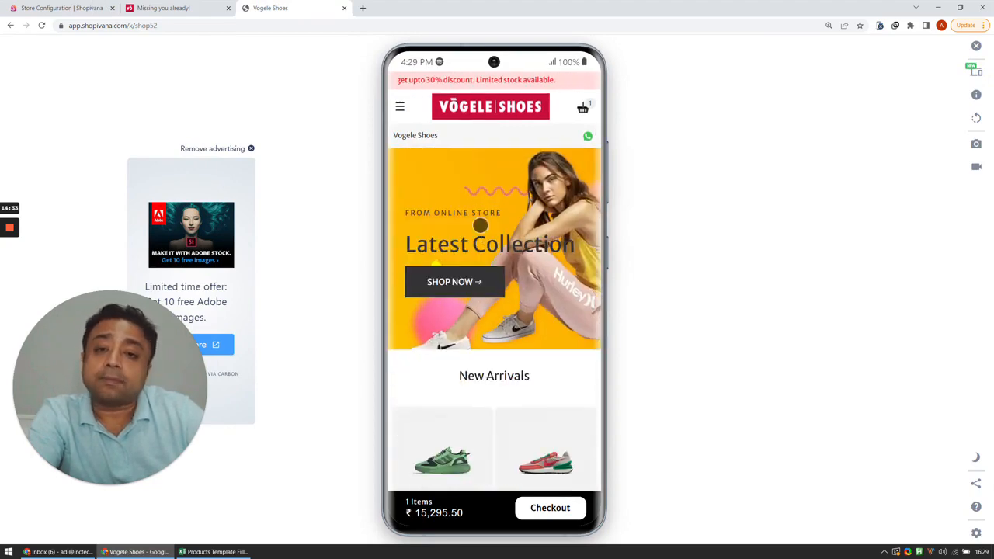
{"action": "left_click", "coordinate": [92, 7]}
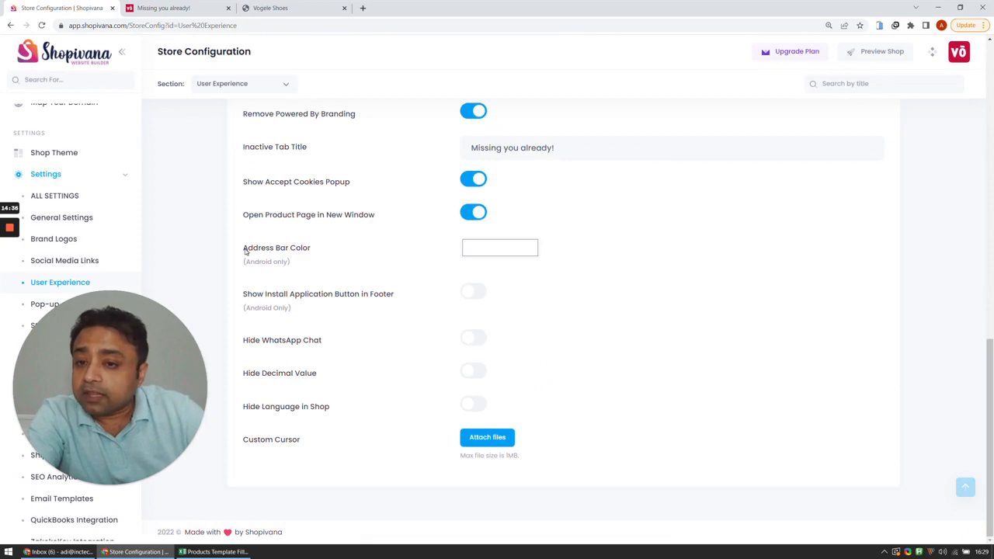
{"action": "left_click_drag", "start_coordinate": [246, 250], "coordinate": [311, 251]}
{"action": "left_click", "coordinate": [320, 253]}
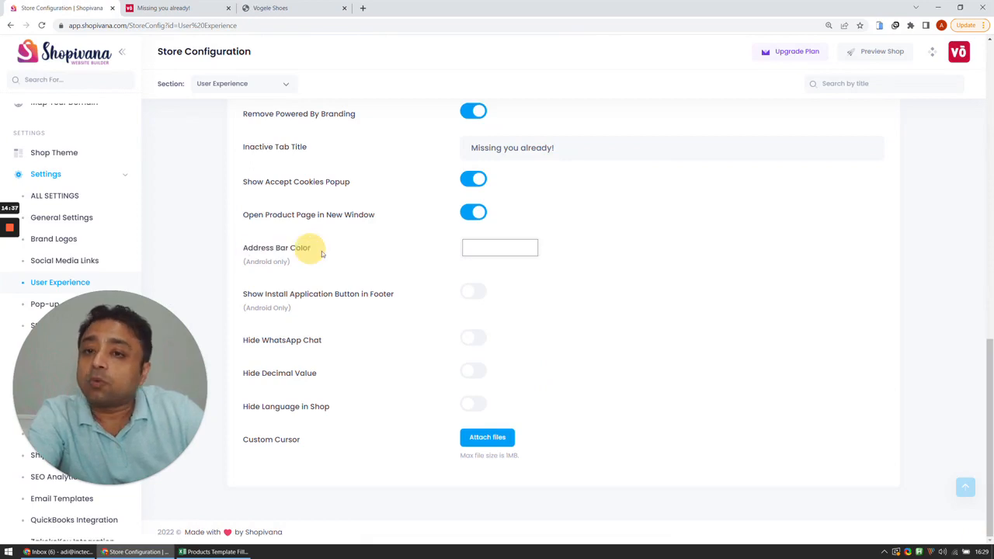
Set the Android-only Address Bar Color to black and check it on the reloaded mobile storefront preview
{"action": "left_click", "coordinate": [269, 8]}
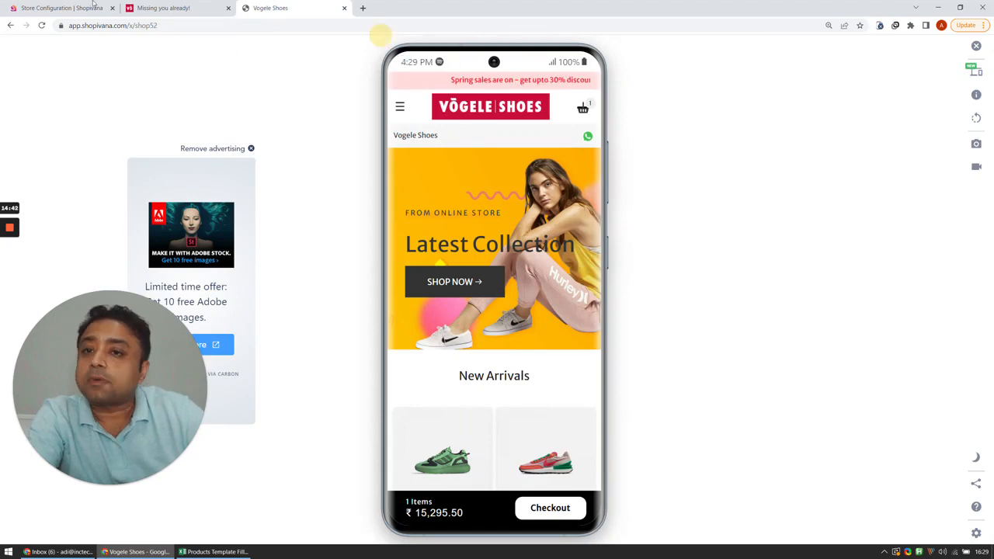
{"action": "left_click", "coordinate": [165, 8]}
{"action": "left_click", "coordinate": [86, 8]}
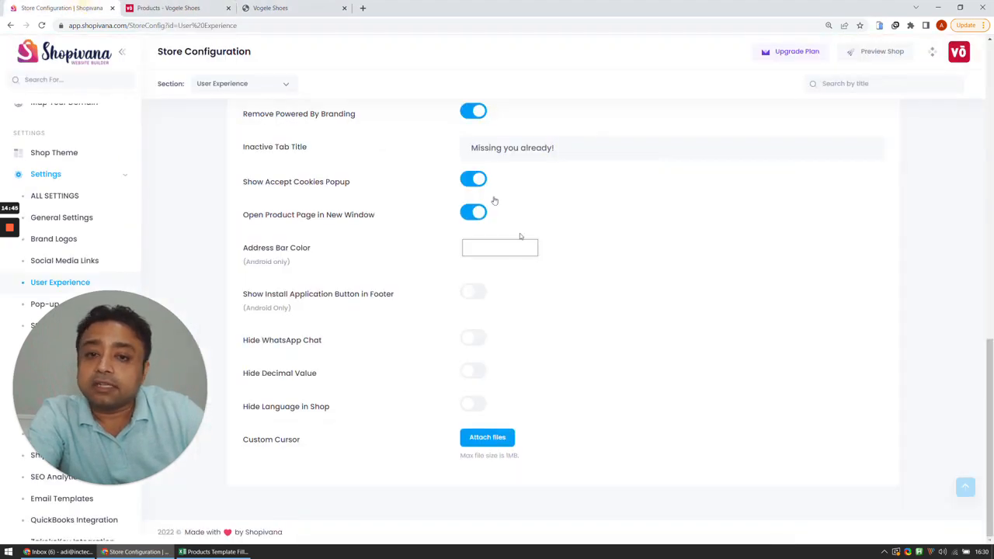
{"action": "left_click", "coordinate": [489, 248]}
{"action": "left_click_drag", "start_coordinate": [491, 268], "coordinate": [463, 294]}
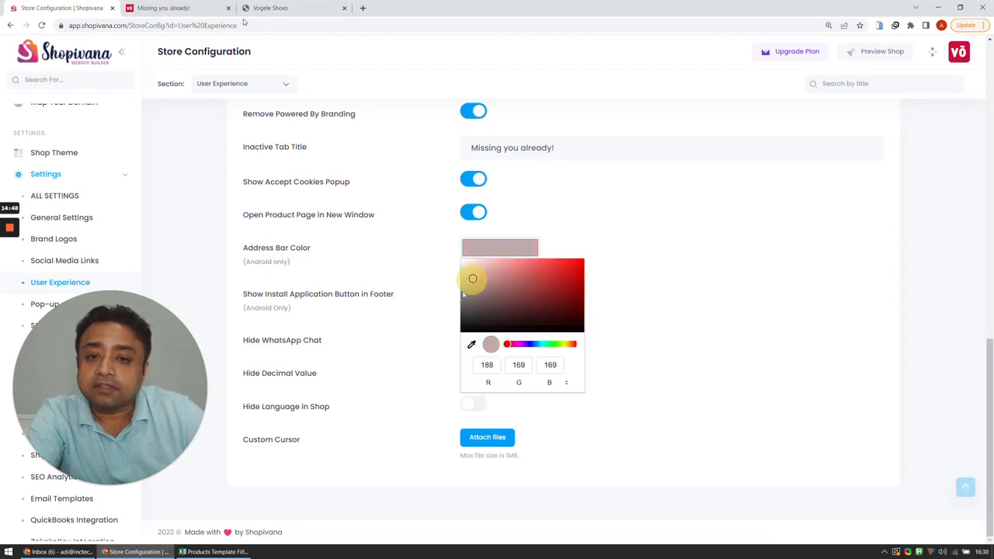
{"action": "left_click", "coordinate": [241, 40]}
{"action": "left_click", "coordinate": [270, 8]}
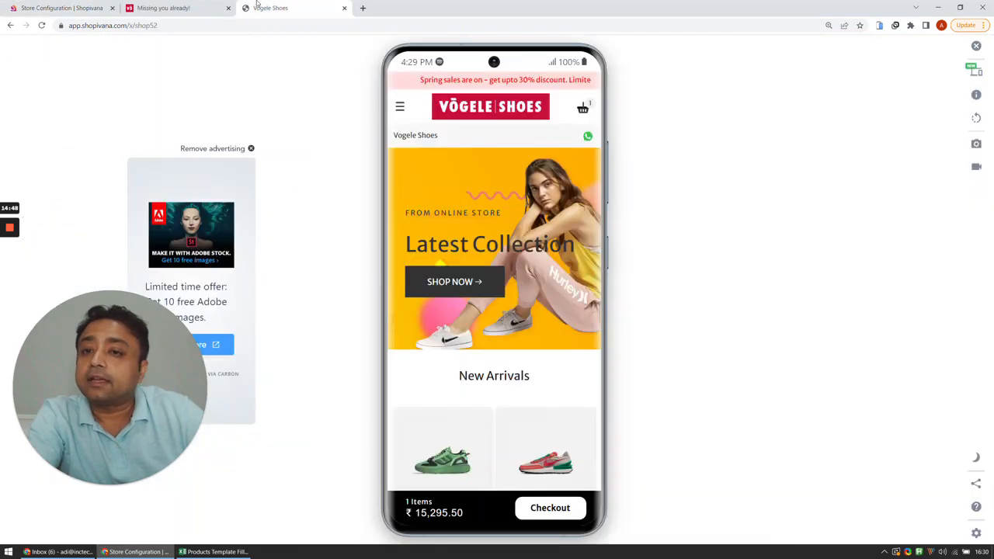
{"action": "left_click", "coordinate": [42, 25]}
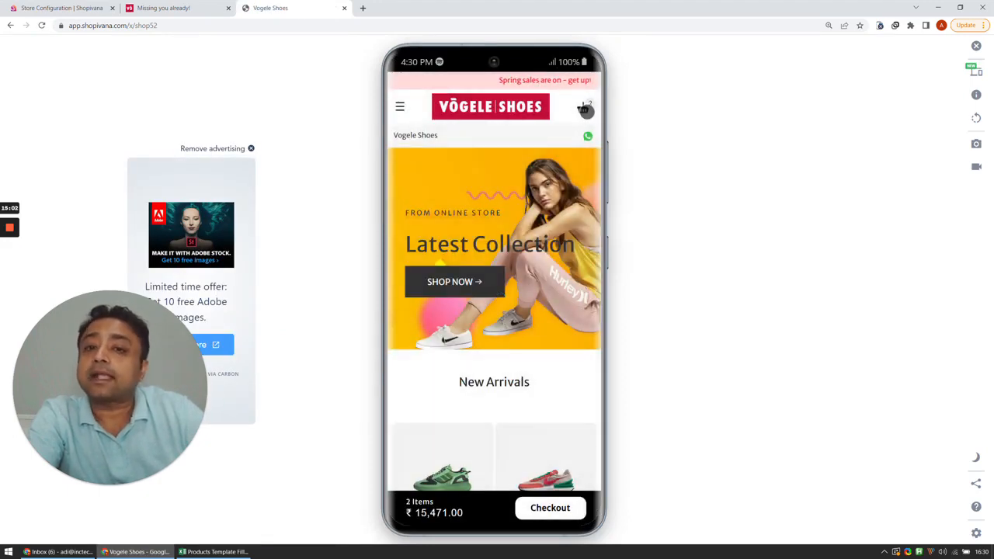
Examine the Install Application button in the mobile storefront's footer and turn on Show Install Application Button in Footer
{"action": "left_click", "coordinate": [178, 6]}
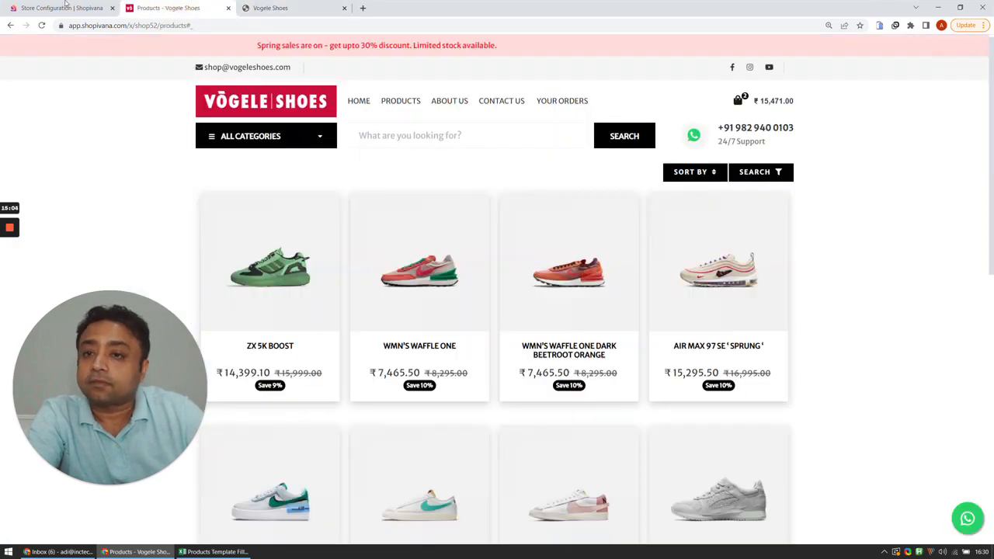
{"action": "left_click", "coordinate": [66, 6]}
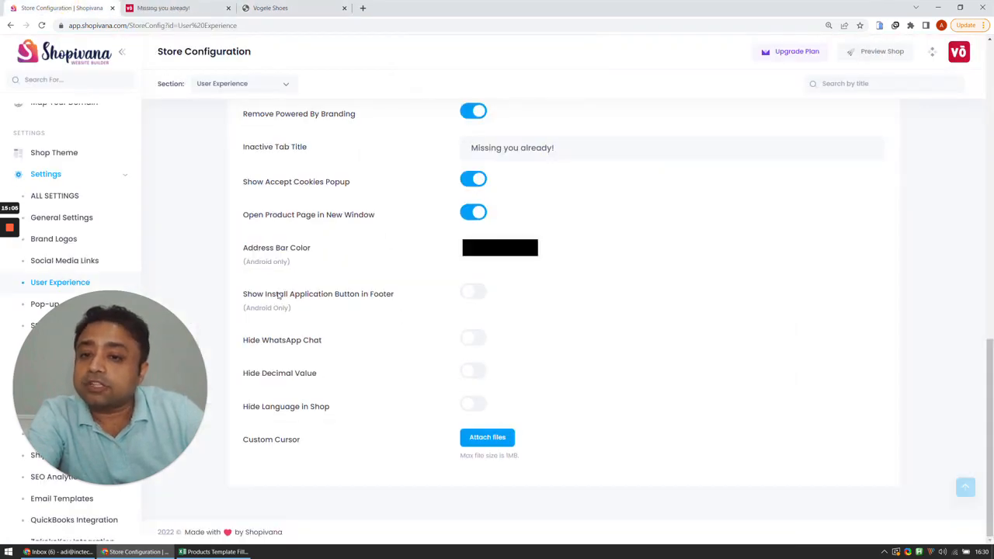
{"action": "left_click", "coordinate": [328, 4]}
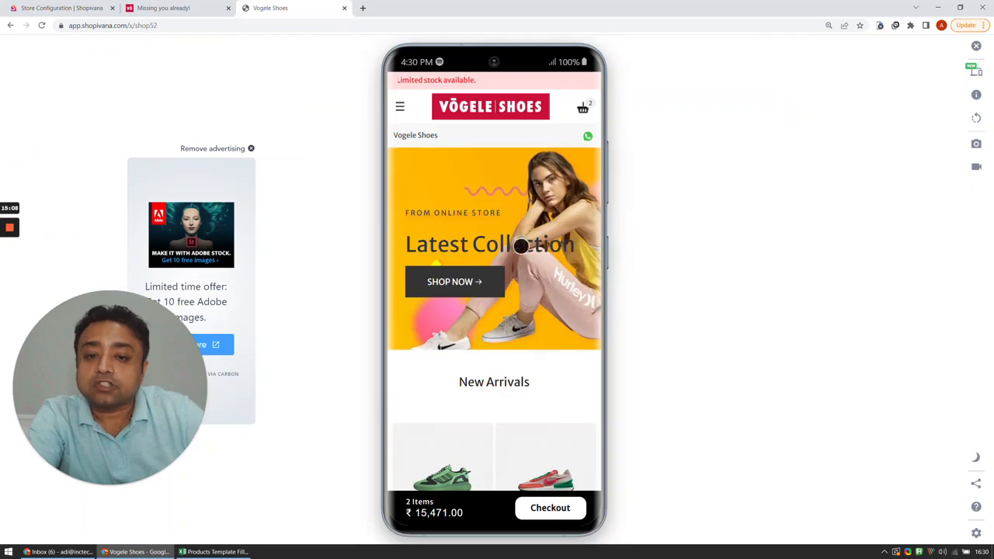
{"action": "scroll", "coordinate": [525, 264], "scroll_direction": "down", "scroll_amount": 10}
{"action": "scroll", "coordinate": [525, 269], "scroll_direction": "down", "scroll_amount": 10}
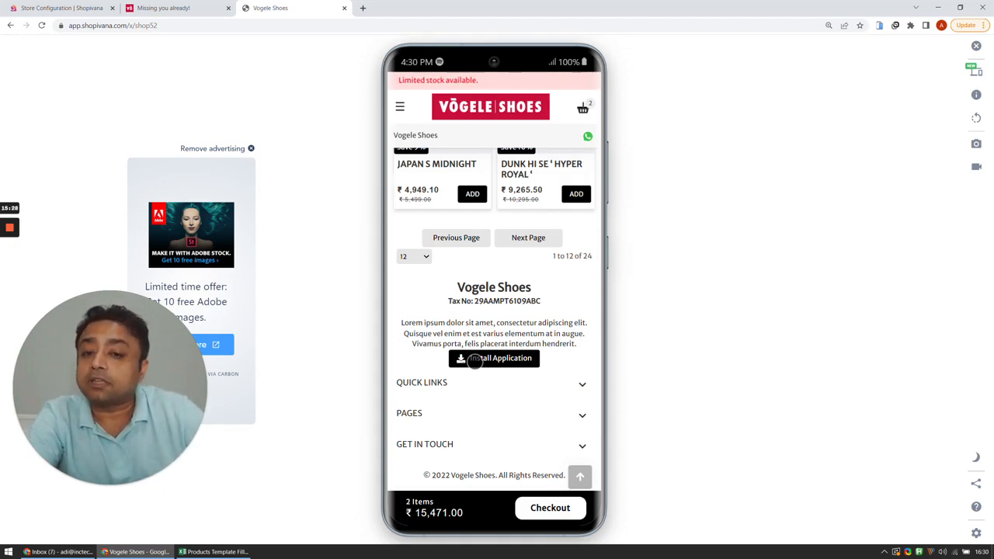
{"action": "left_click", "coordinate": [206, 5]}
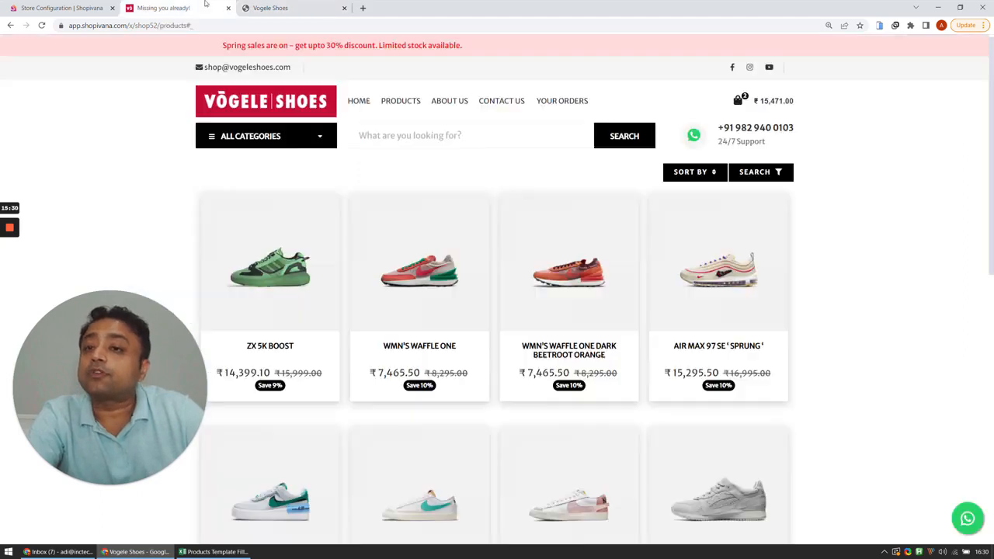
{"action": "left_click", "coordinate": [95, 5]}
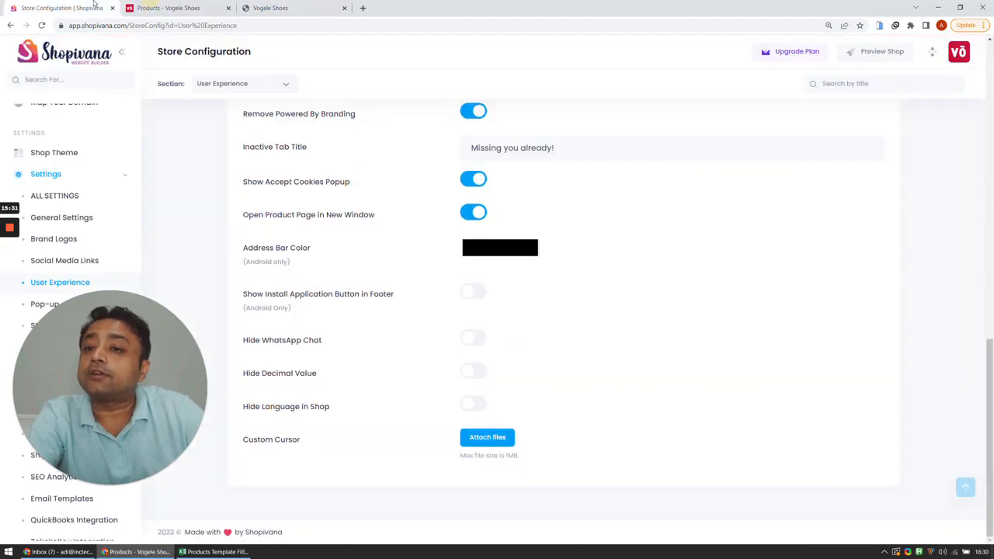
{"action": "left_click", "coordinate": [475, 293]}
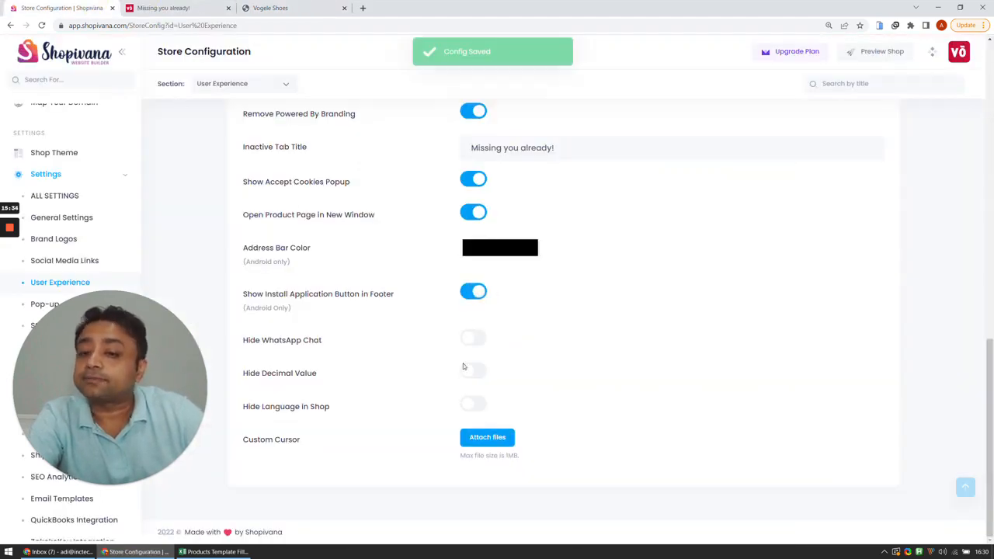
Turn on Hide WhatsApp Chat and check for the WhatsApp icons on the reloaded storefront products page
{"action": "left_click", "coordinate": [169, 7]}
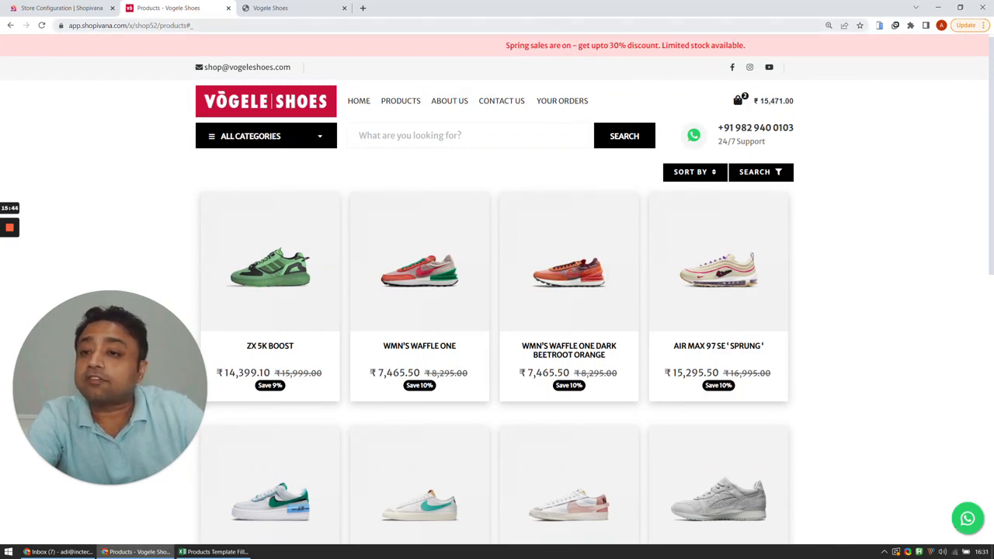
{"action": "left_click", "coordinate": [93, 5]}
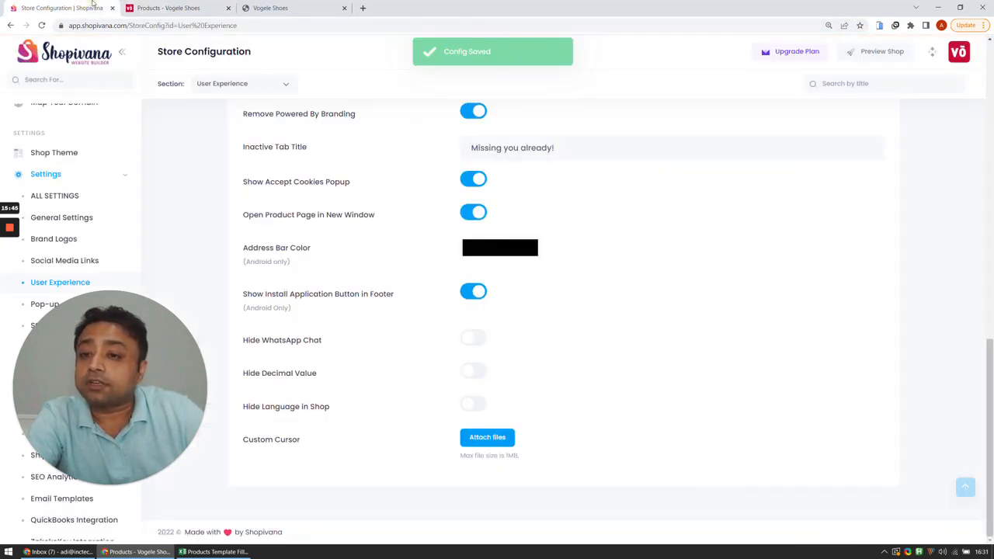
{"action": "left_click", "coordinate": [473, 340]}
{"action": "left_click", "coordinate": [163, 8]}
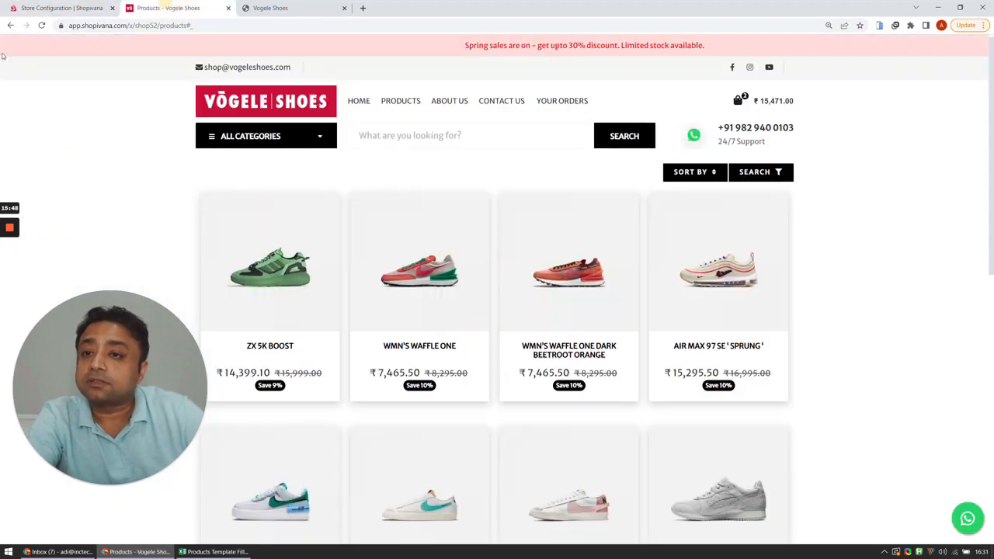
{"action": "left_click", "coordinate": [40, 30]}
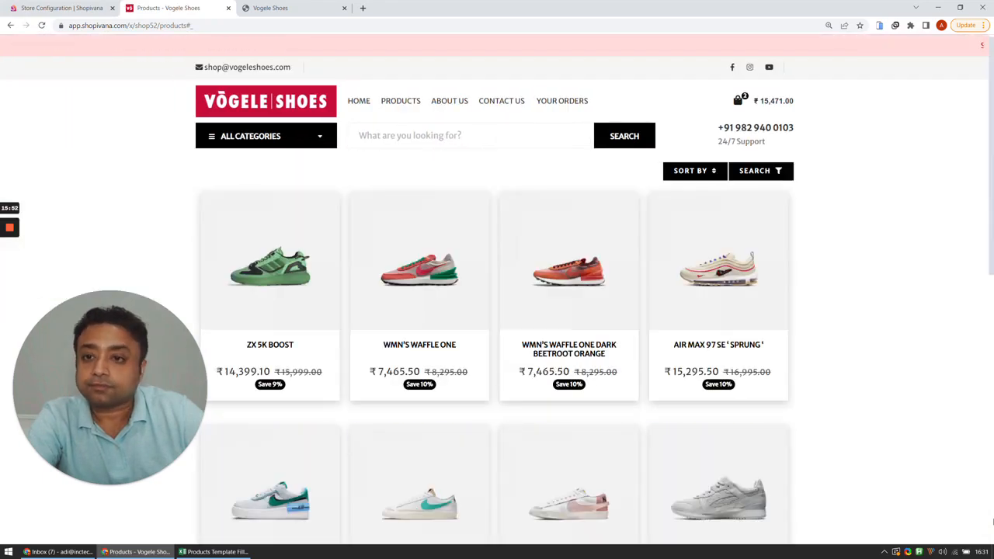
Turn on Hide Decimal Value, check the product prices on the reloaded storefront, and return to the User Experience settings
{"action": "left_click", "coordinate": [90, 6]}
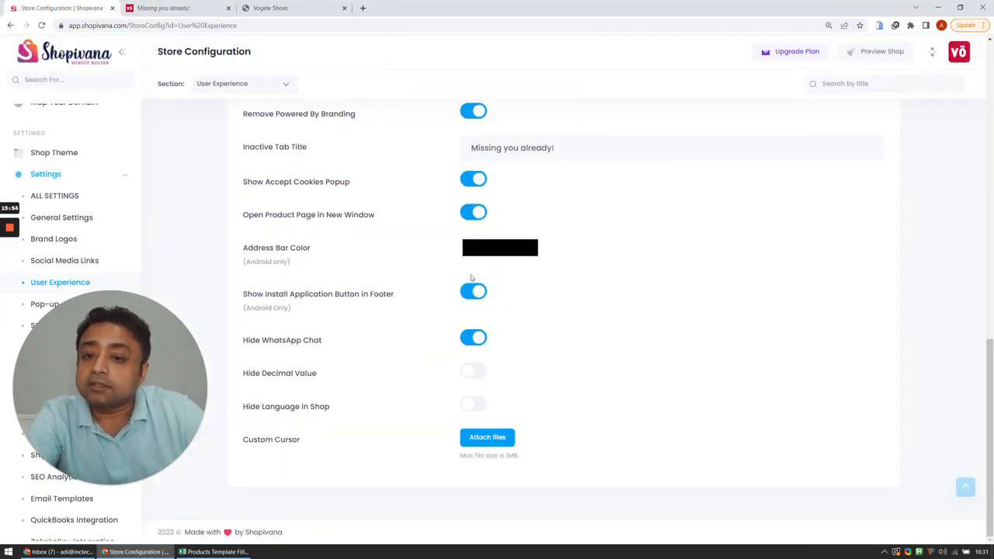
{"action": "left_click", "coordinate": [210, 6]}
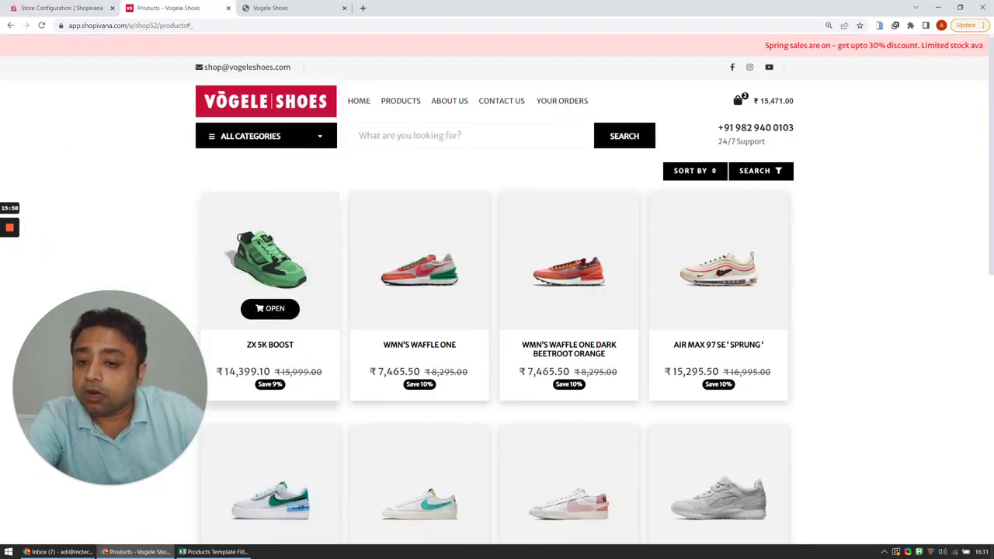
{"action": "left_click_drag", "start_coordinate": [260, 370], "coordinate": [274, 370]}
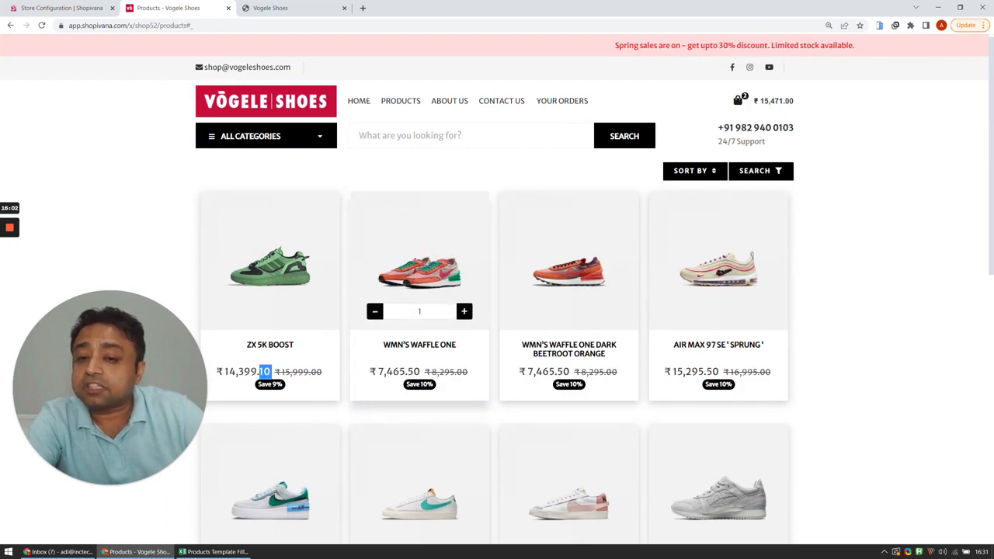
{"action": "left_click_drag", "start_coordinate": [377, 371], "coordinate": [410, 371]}
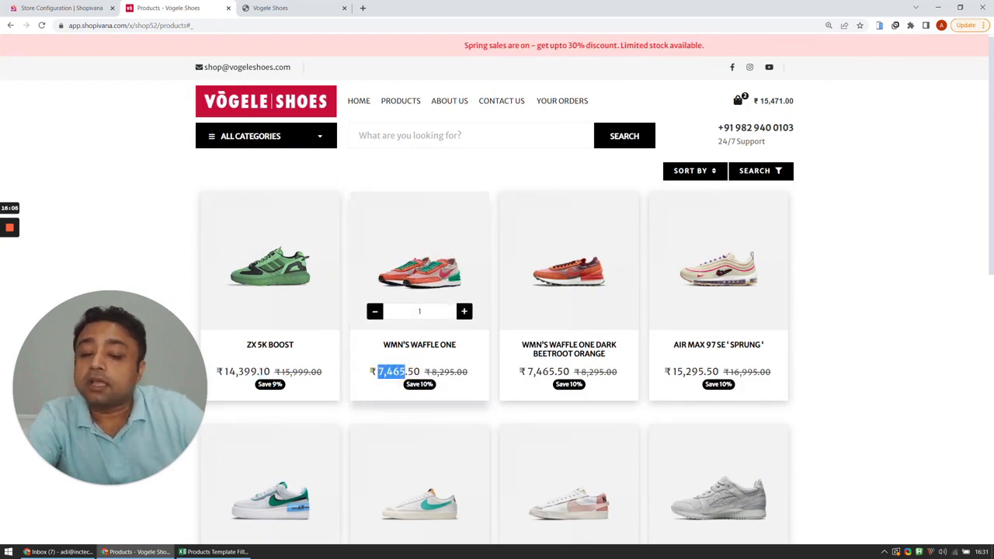
{"action": "key", "text": "ctrl+shift+Tab"}
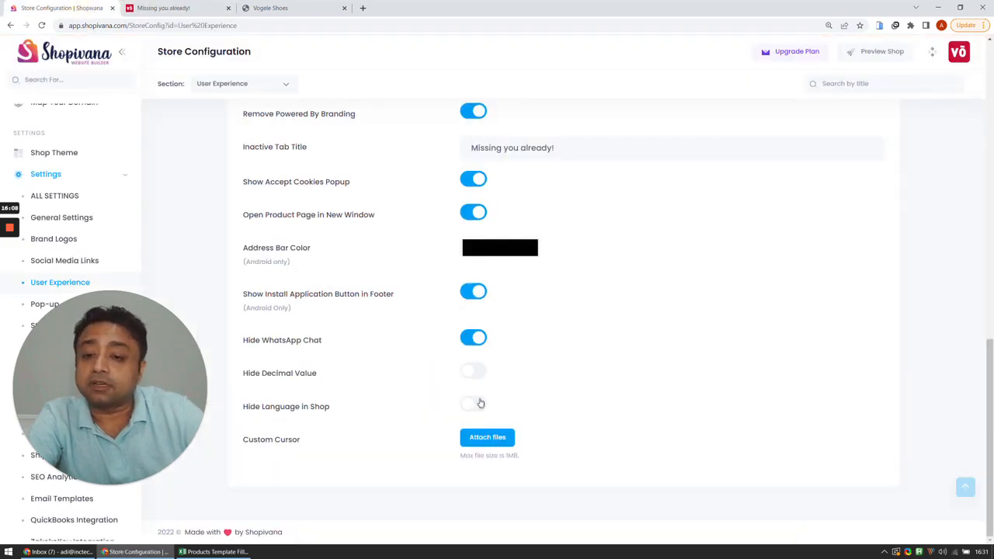
{"action": "left_click", "coordinate": [473, 372]}
{"action": "left_click", "coordinate": [155, 8]}
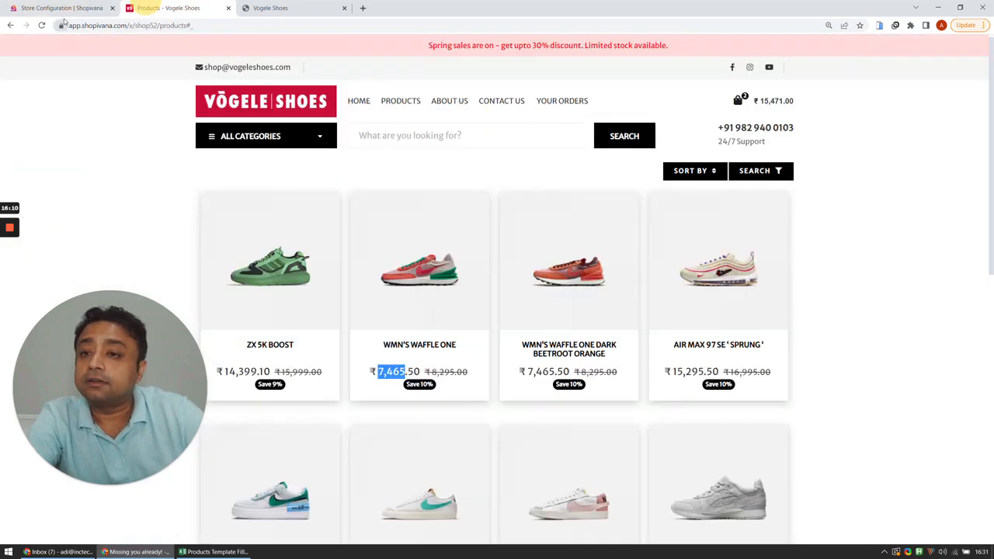
{"action": "left_click", "coordinate": [41, 26]}
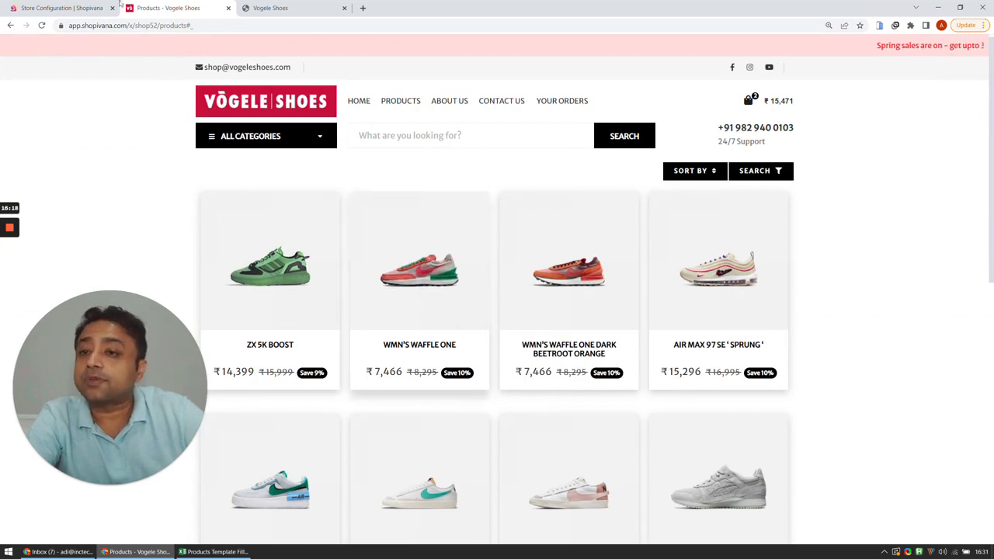
{"action": "left_click", "coordinate": [85, 7]}
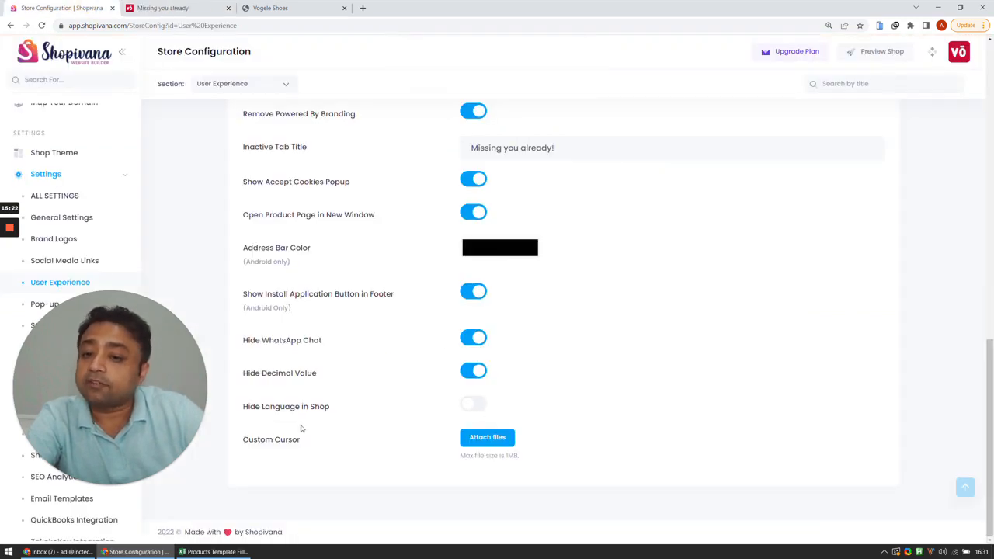
{"action": "scroll", "coordinate": [304, 419], "scroll_direction": "up", "scroll_amount": 10}
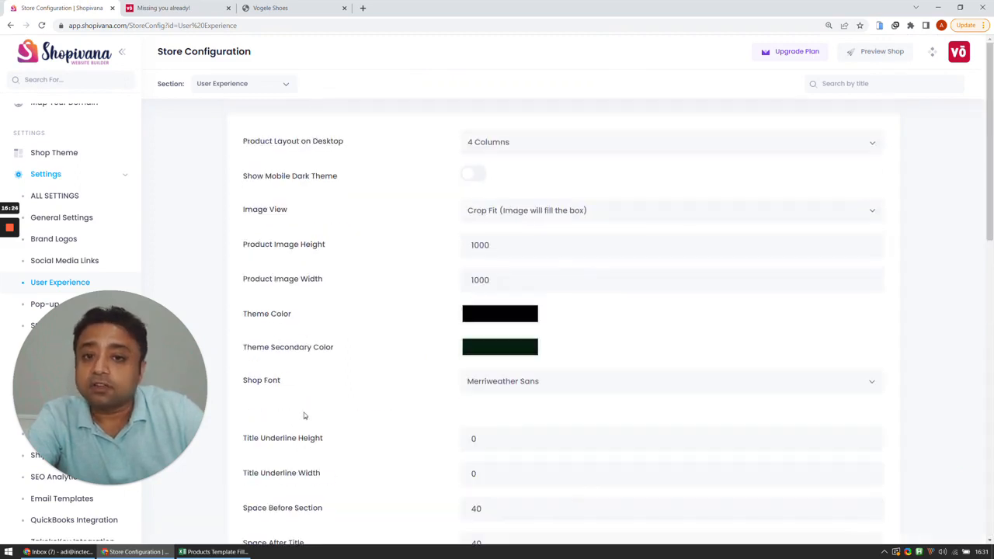